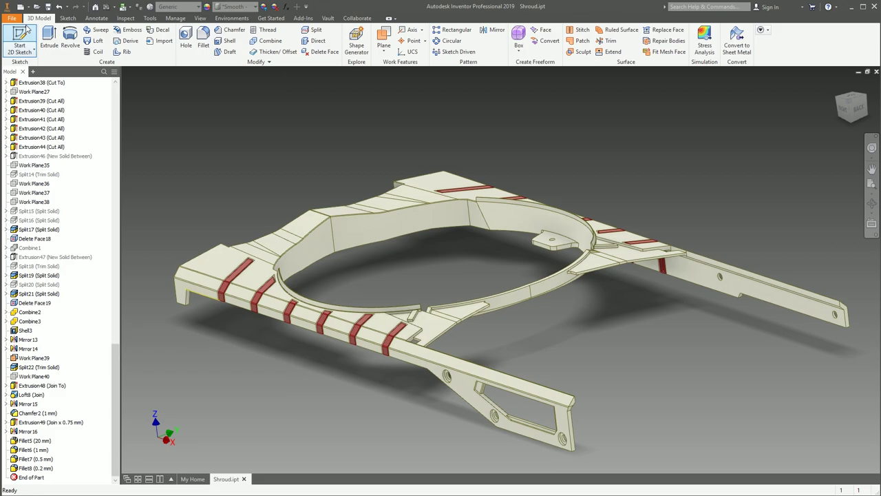
# Start a threaded hole on the side arm's outer face, between the counterbored hole nearest the red stripes and the angled cutout
pyautogui.click(264, 63)
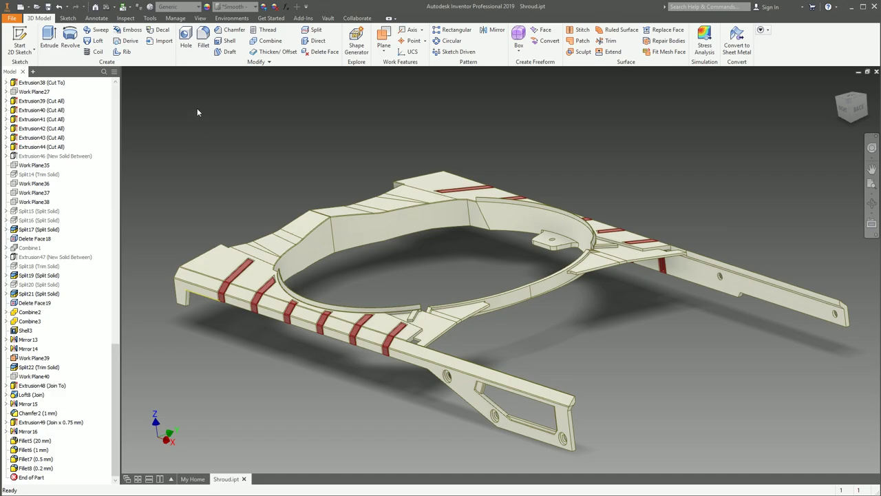
pyautogui.click(187, 43)
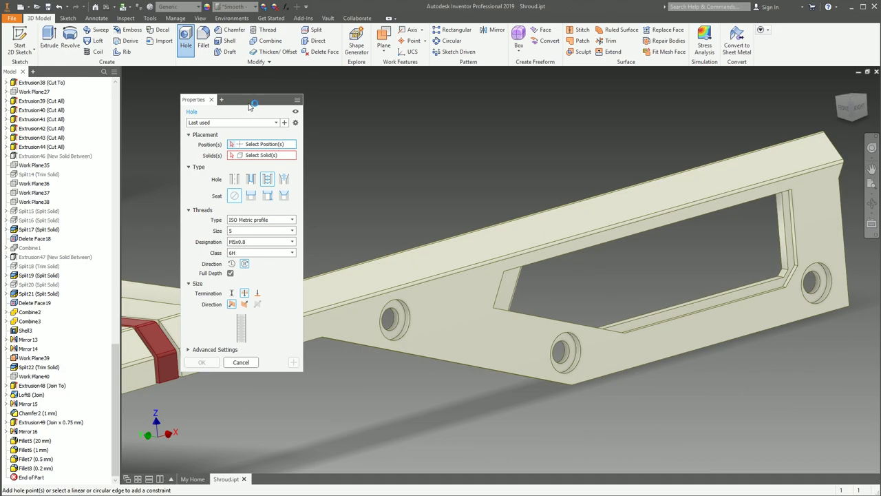
pyautogui.moveTo(246, 101)
pyautogui.mouseDown()
pyautogui.moveTo(237, 97)
pyautogui.moveTo(241, 103)
pyautogui.mouseUp()
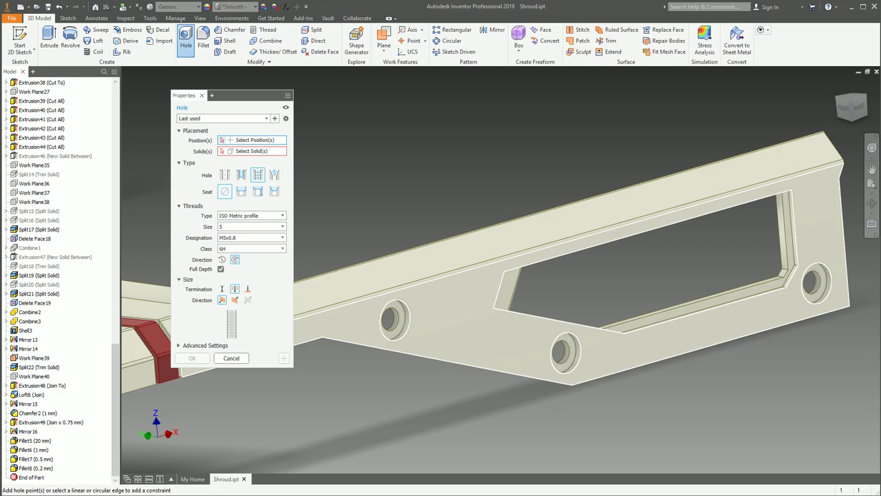
pyautogui.click(457, 313)
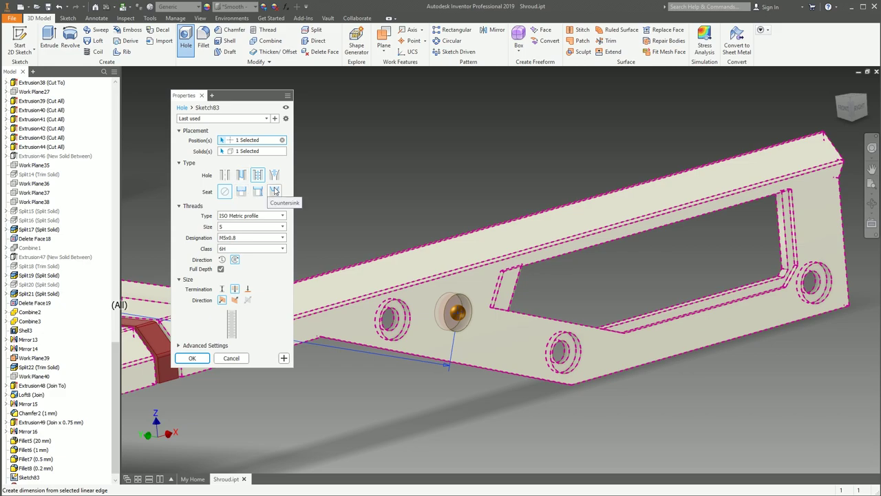
# Set the hole to no seat and an ISO Metric thread size of 3.5, and create it
pyautogui.click(241, 192)
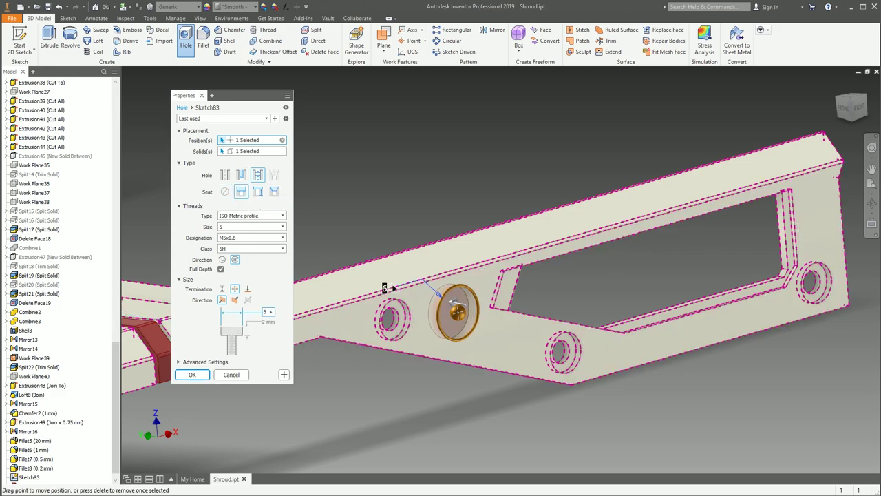
pyautogui.click(224, 191)
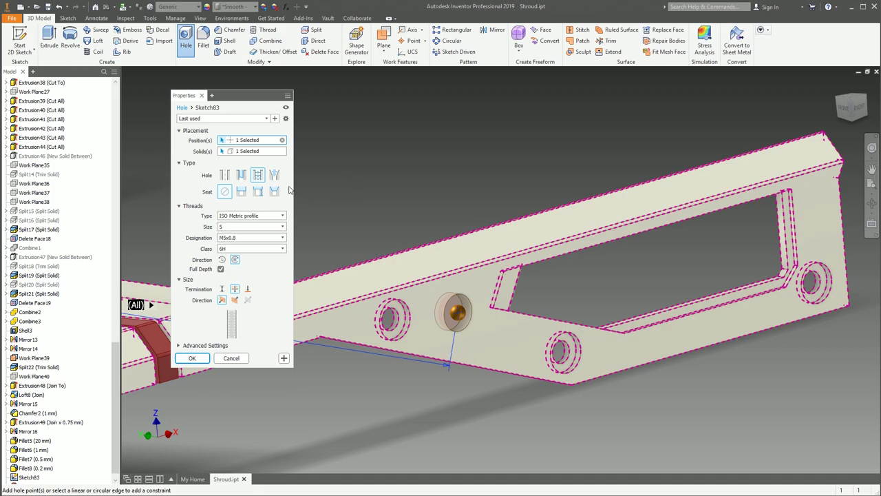
pyautogui.click(233, 229)
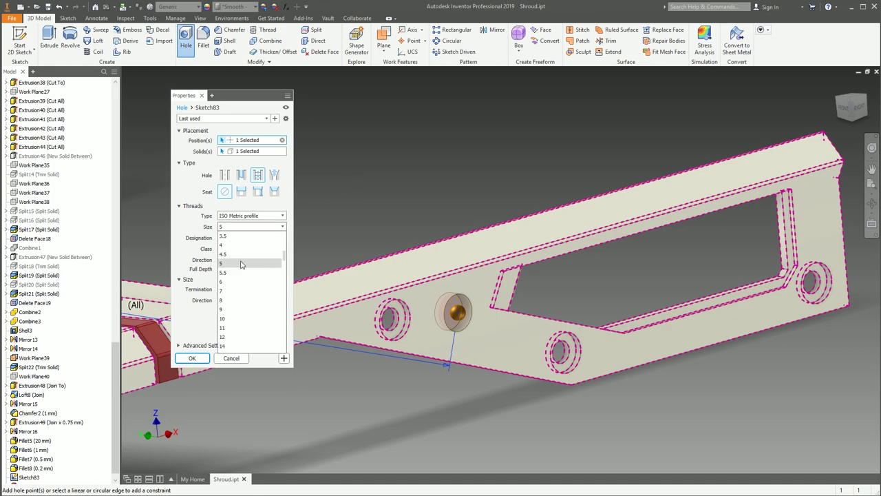
pyautogui.click(244, 245)
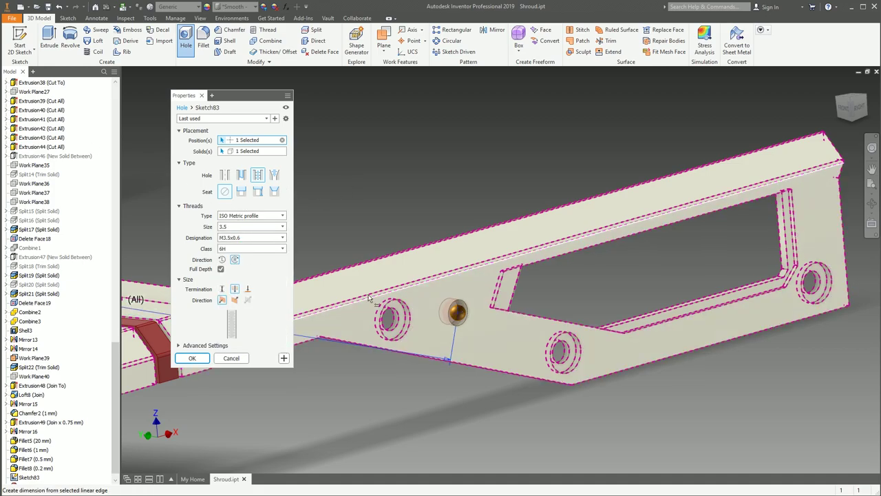
pyautogui.click(192, 358)
pyautogui.scroll(-5, 456, 338)
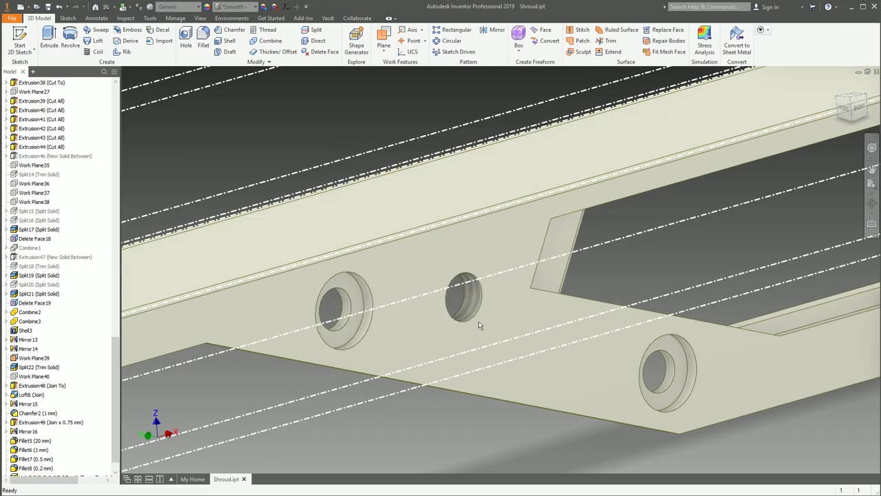
pyautogui.scroll(-2, 479, 322)
pyautogui.scroll(-2, 459, 363)
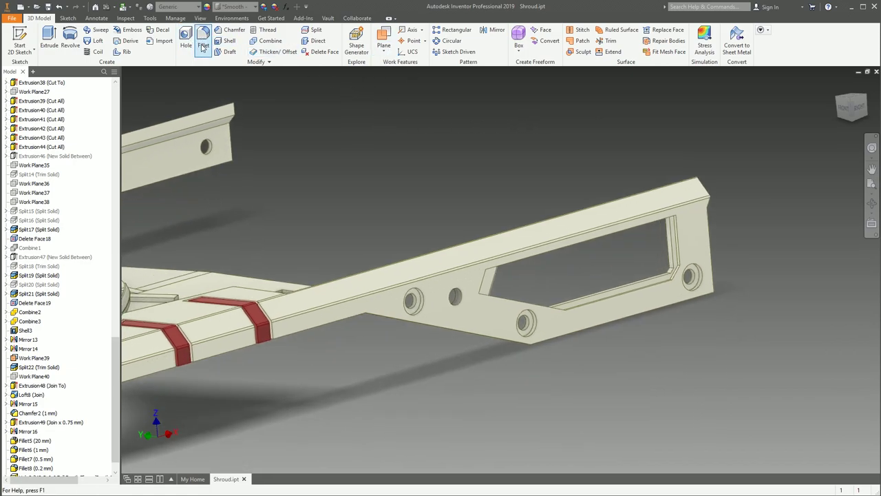
# Start a constant-radius fillet and select the four lower edges around the notch on the shroud's front face
pyautogui.scroll(-1, 366, 170)
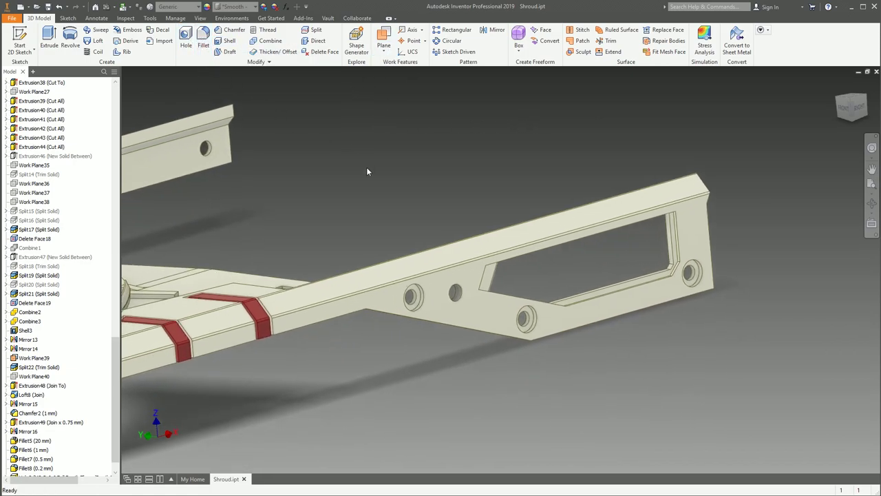
pyautogui.press('F6')
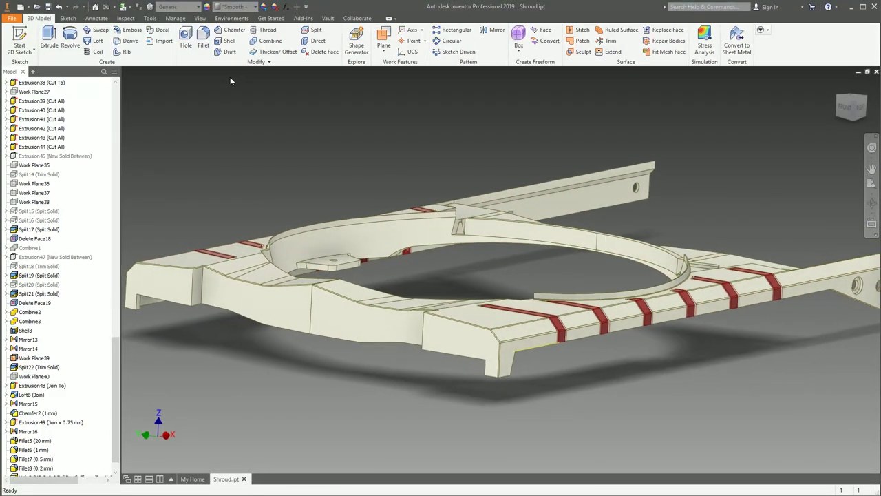
pyautogui.scroll(5, 205, 83)
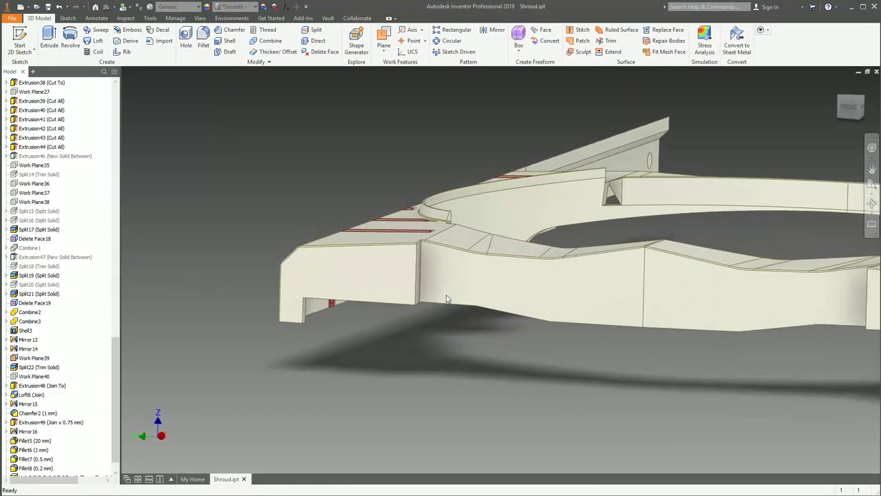
pyautogui.keyDown('shift'); pyautogui.moveTo(421, 326); pyautogui.dragTo(336, 144, button='middle'); pyautogui.keyUp('shift')
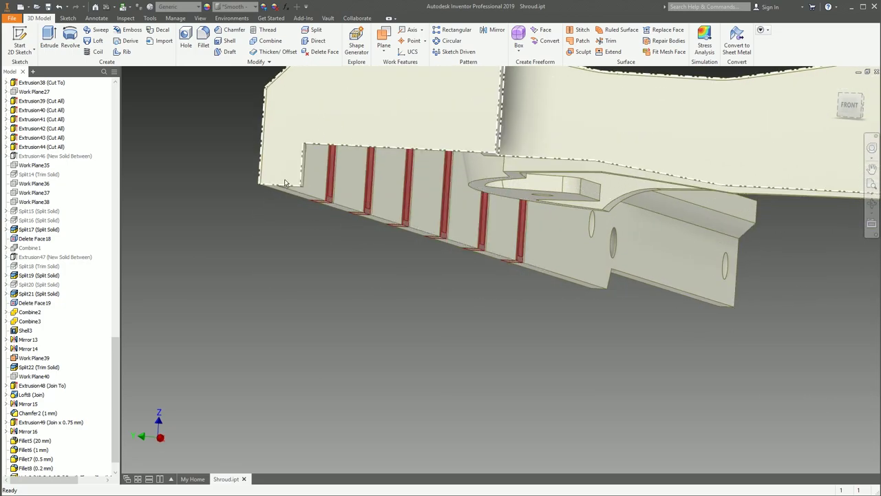
pyautogui.scroll(5, 515, 187)
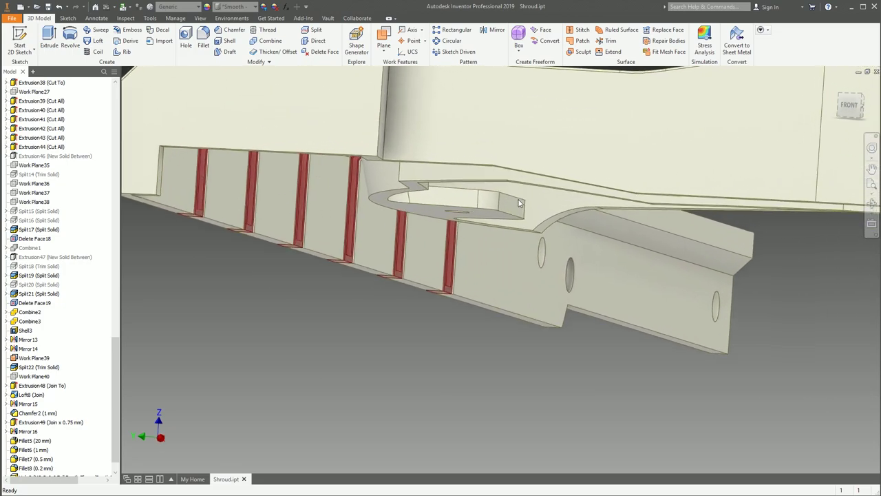
pyautogui.keyDown('shift'); pyautogui.moveTo(520, 204); pyautogui.dragTo(659, 197, button='middle'); pyautogui.keyUp('shift')
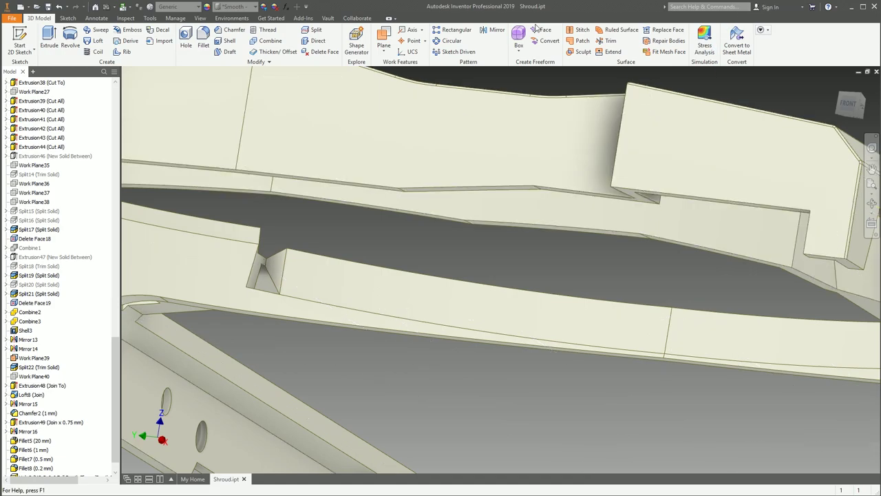
pyautogui.click(204, 45)
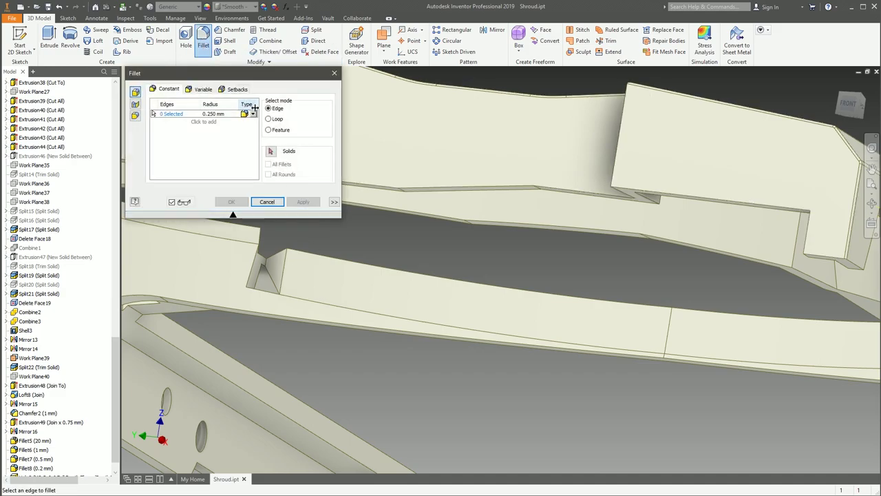
pyautogui.moveTo(234, 74); pyautogui.dragTo(286, 114)
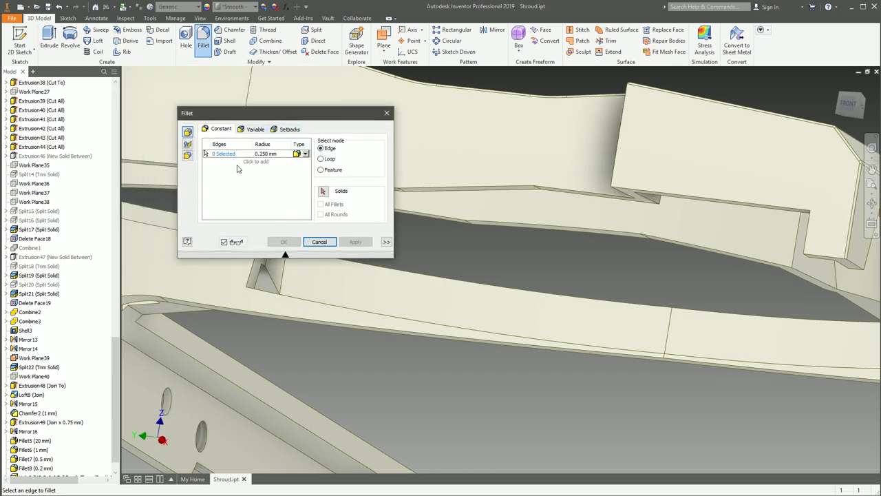
pyautogui.scroll(-3, 709, 255)
pyautogui.moveTo(796, 259); pyautogui.dragTo(636, 228, button='middle')
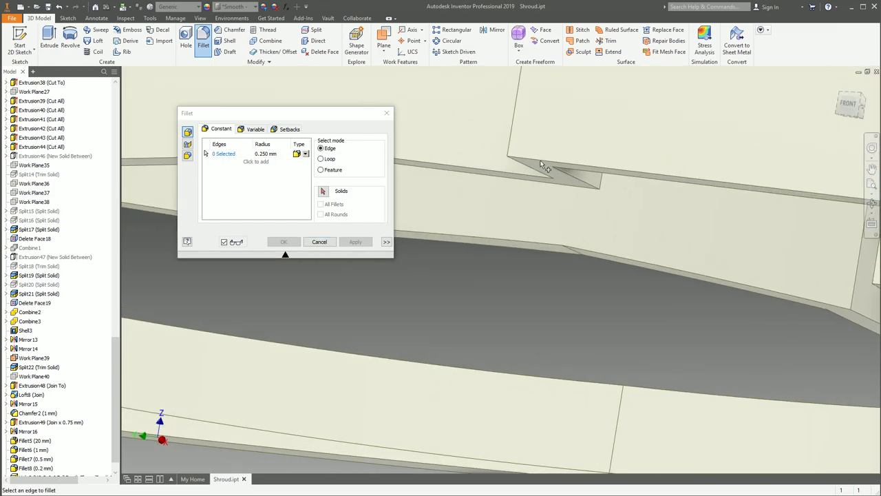
pyautogui.click(544, 163)
pyautogui.click(538, 171)
pyautogui.click(492, 169)
pyautogui.click(165, 160)
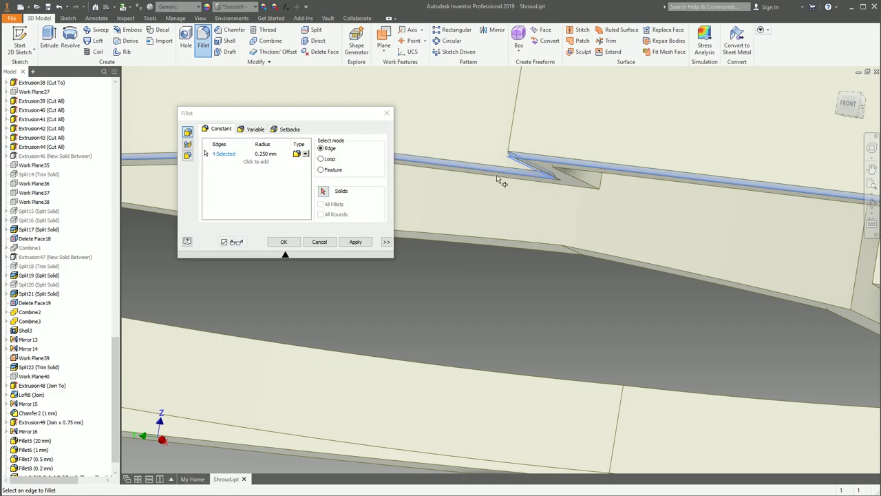
# Set the fillet radius of the selected edges to 1 mm and check the preview around the notch
pyautogui.scroll(-3, 519, 163)
pyautogui.moveTo(495, 187); pyautogui.dragTo(465, 216, button='middle')
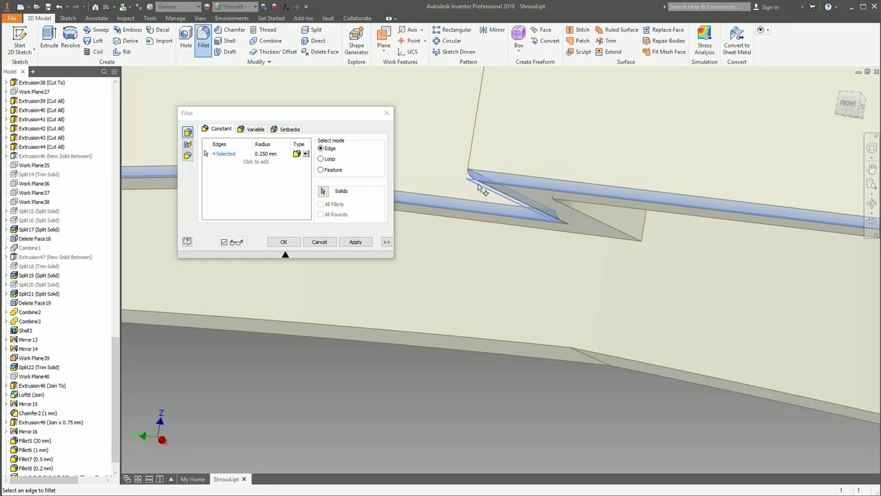
pyautogui.click(263, 154)
pyautogui.write('1mm')
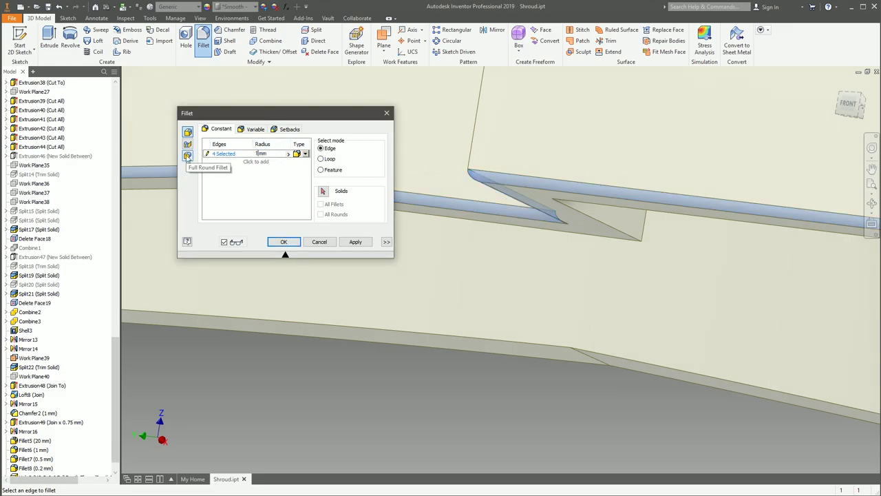
pyautogui.scroll(3, 546, 285)
pyautogui.moveTo(542, 284); pyautogui.dragTo(420, 265, button='middle')
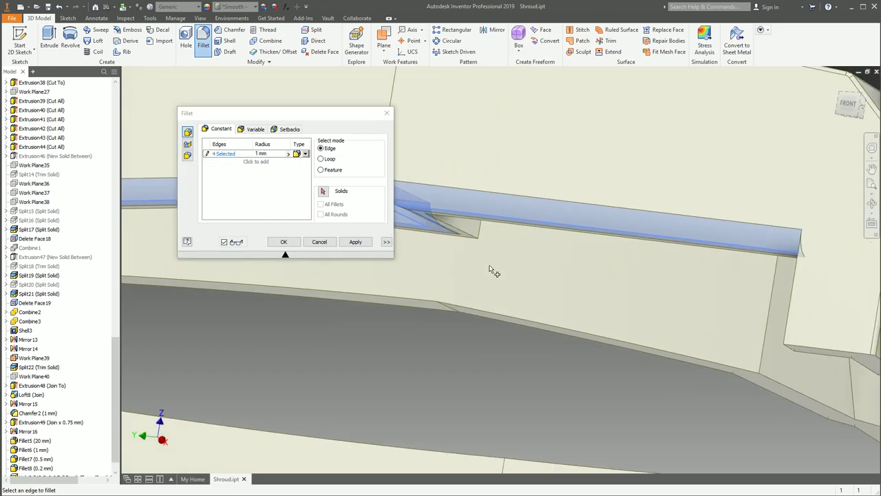
pyautogui.moveTo(491, 270); pyautogui.dragTo(566, 258, button='middle')
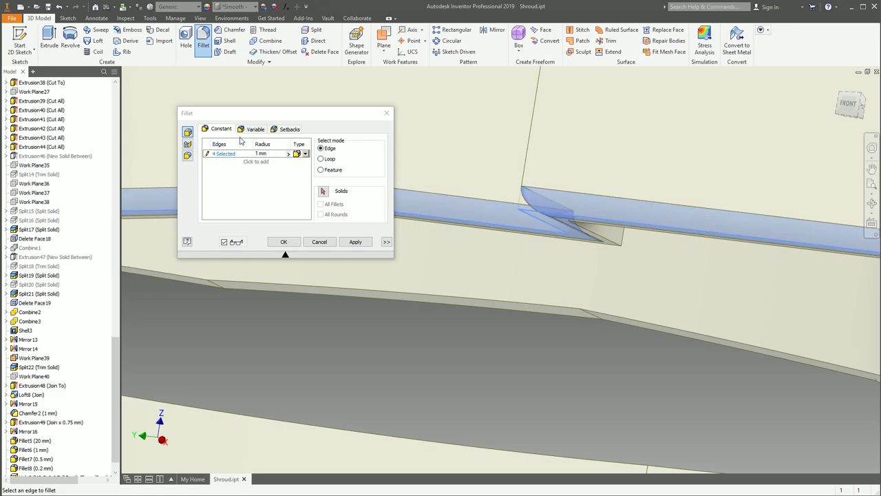
pyautogui.scroll(-3, 314, 173)
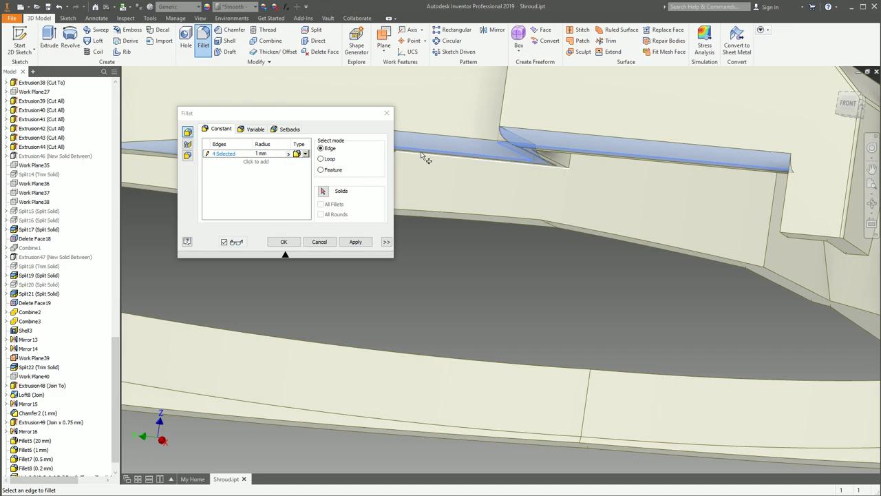
# Compare the available fillet types, including Smooth (G2) and Inverted, on the preview of the selected edges
pyautogui.click(305, 154)
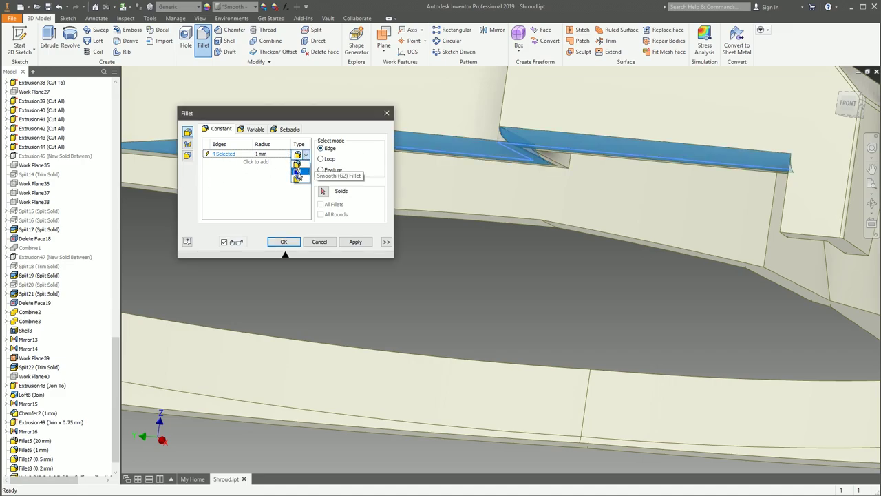
pyautogui.click(296, 177)
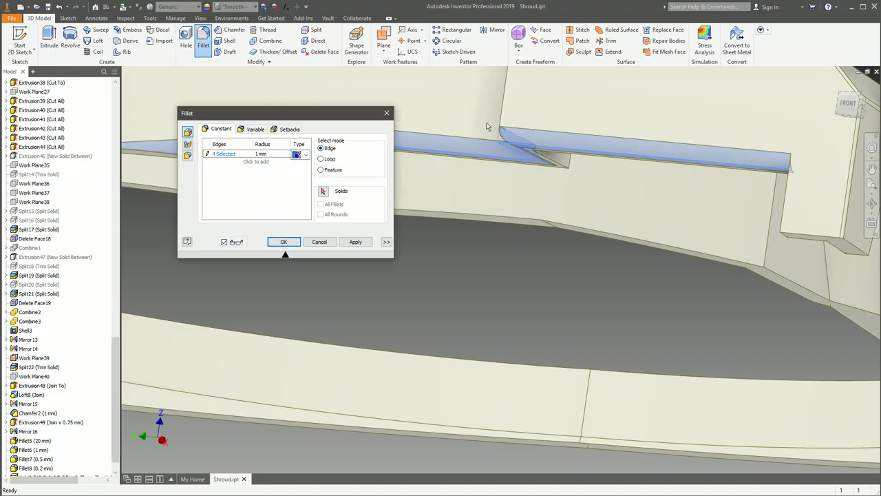
pyautogui.scroll(3, 503, 159)
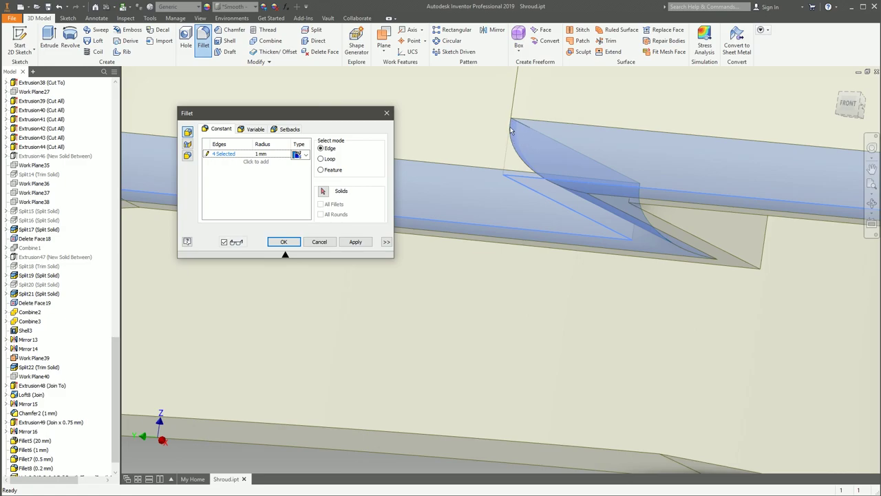
pyautogui.click(304, 154)
pyautogui.click(301, 169)
pyautogui.click(305, 154)
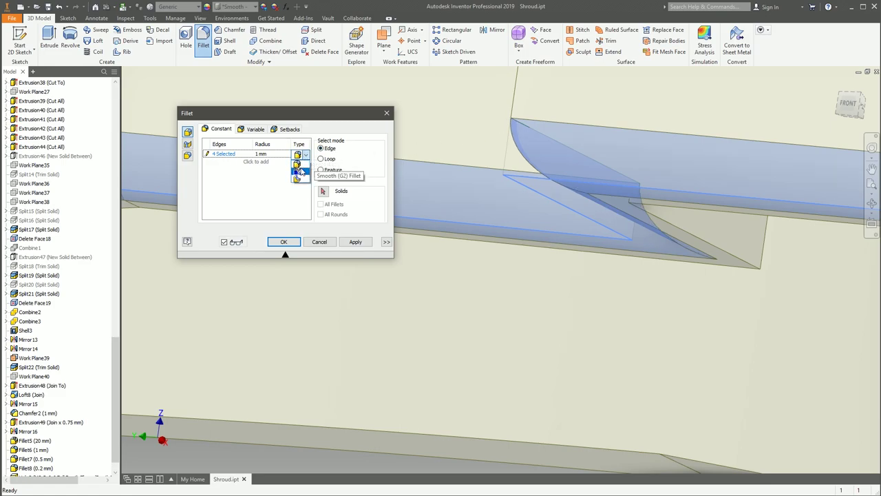
pyautogui.click(301, 171)
pyautogui.click(305, 154)
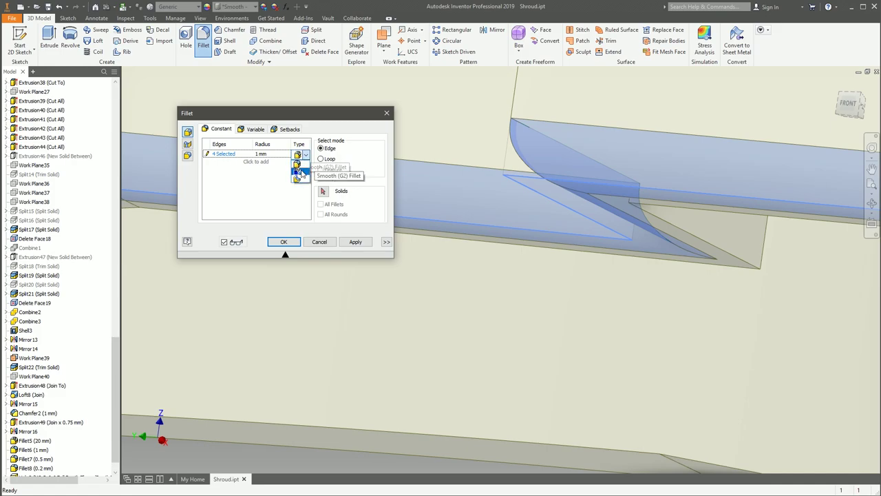
pyautogui.click(301, 168)
pyautogui.click(305, 155)
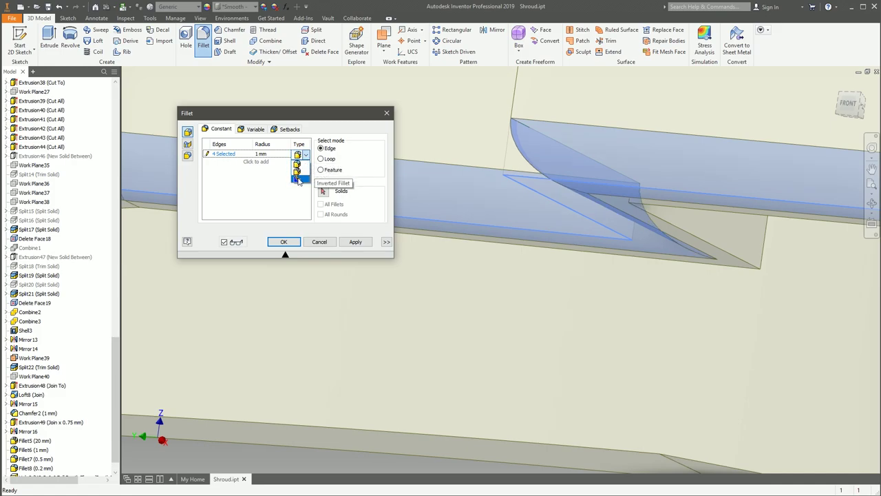
pyautogui.click(299, 180)
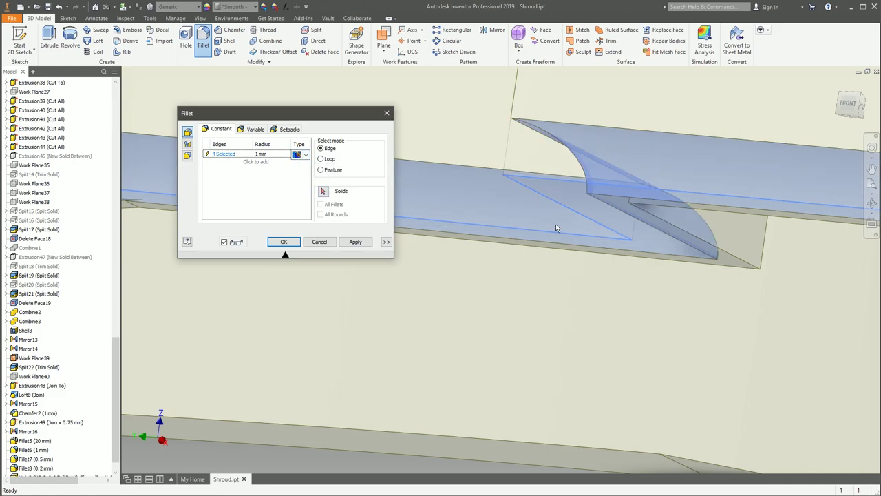
# Set the fillet type to Smooth (G2) and create the fillet on the selected front edges
pyautogui.click(305, 154)
pyautogui.click(303, 170)
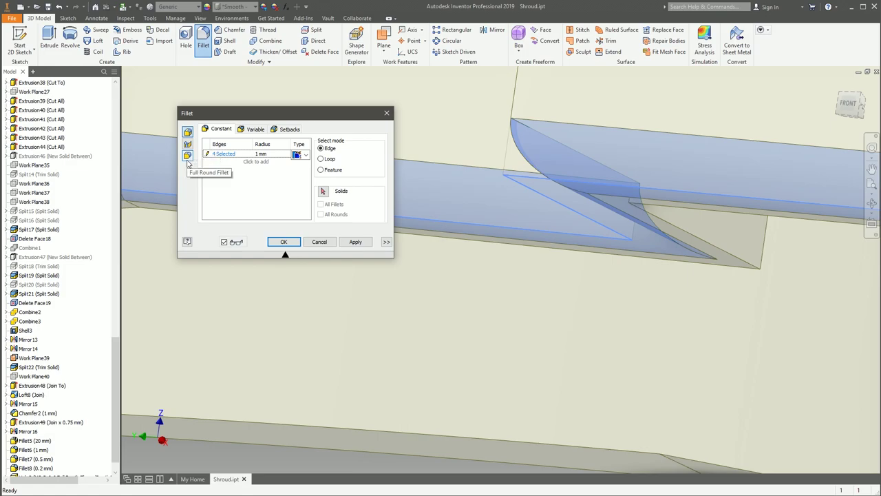
pyautogui.scroll(-2, 483, 223)
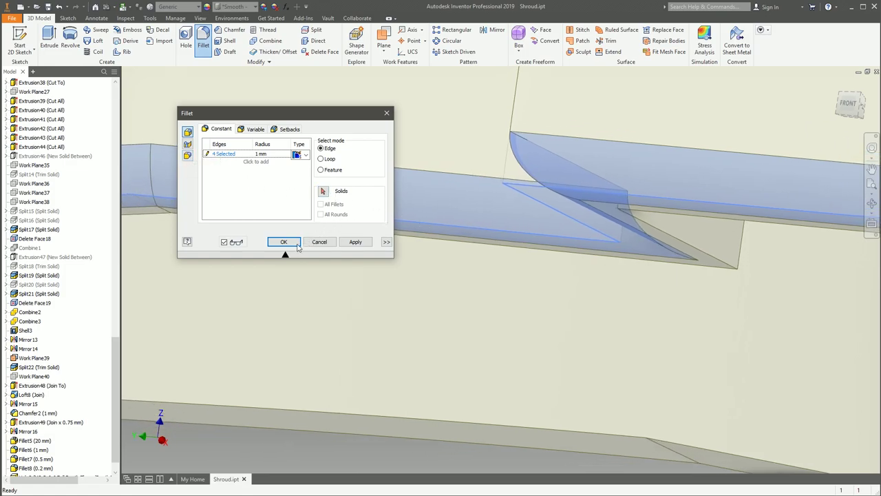
pyautogui.click(284, 242)
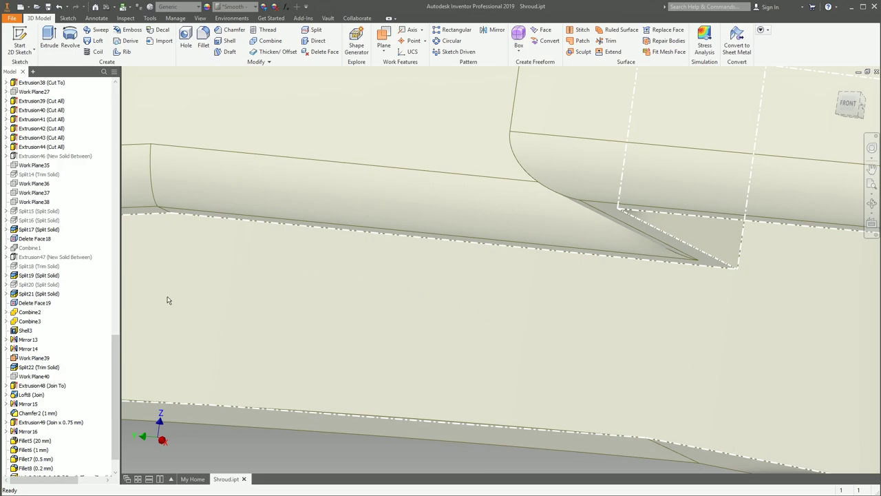
# Change the radius of the latest fillet on the shroud's front notch edges to 0.5 mm
pyautogui.moveTo(118, 357); pyautogui.dragTo(120, 394)
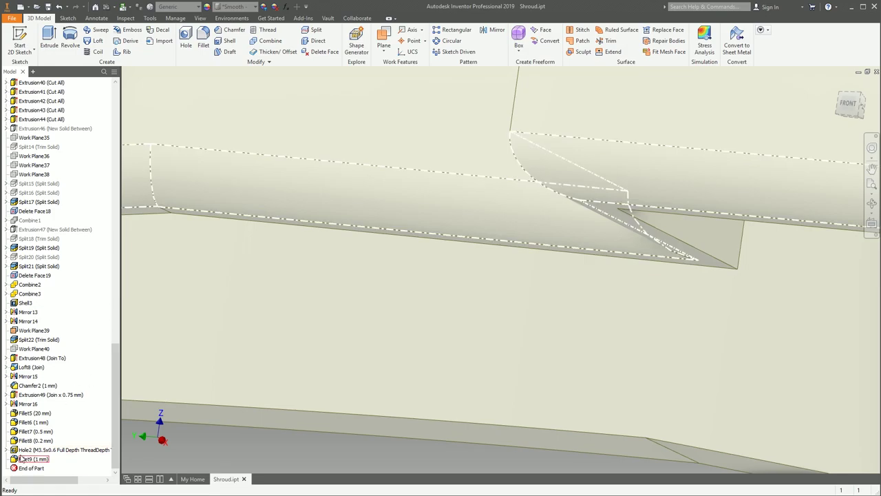
pyautogui.click(25, 460)
pyautogui.doubleClick(13, 461)
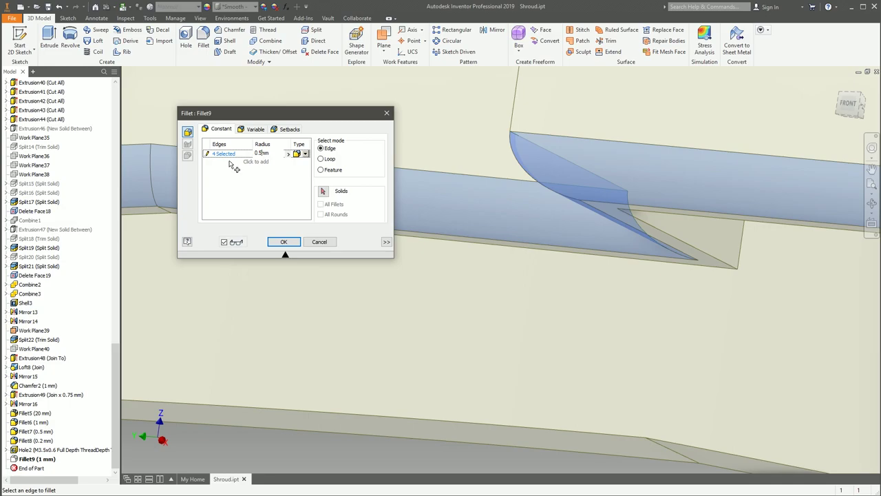
pyautogui.click(288, 241)
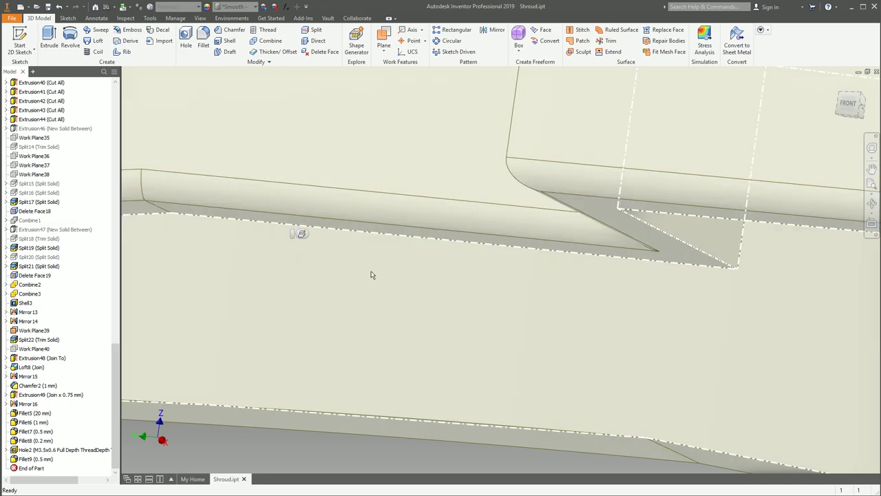
# Start an equal-distance chamfer on the lower inner edge at the end of the side arm, with a distance of 1 mm
pyautogui.scroll(-4, 467, 254)
pyautogui.moveTo(467, 255); pyautogui.dragTo(443, 350, button='middle')
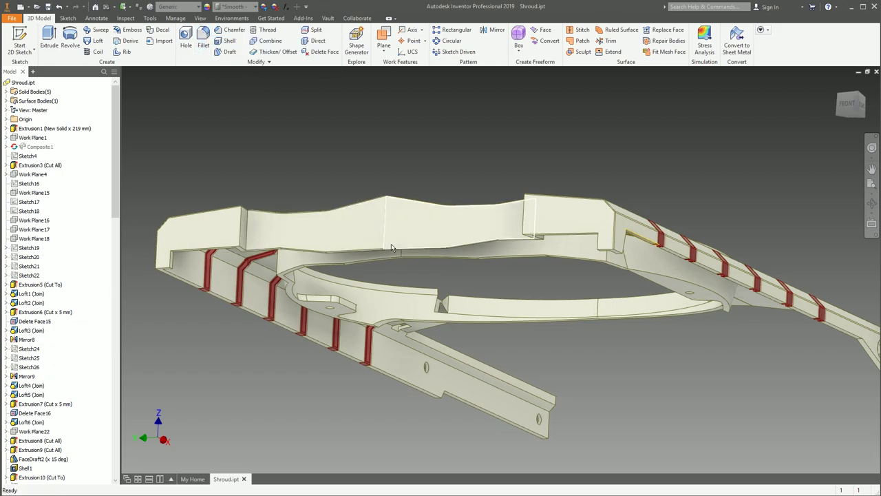
pyautogui.click(229, 30)
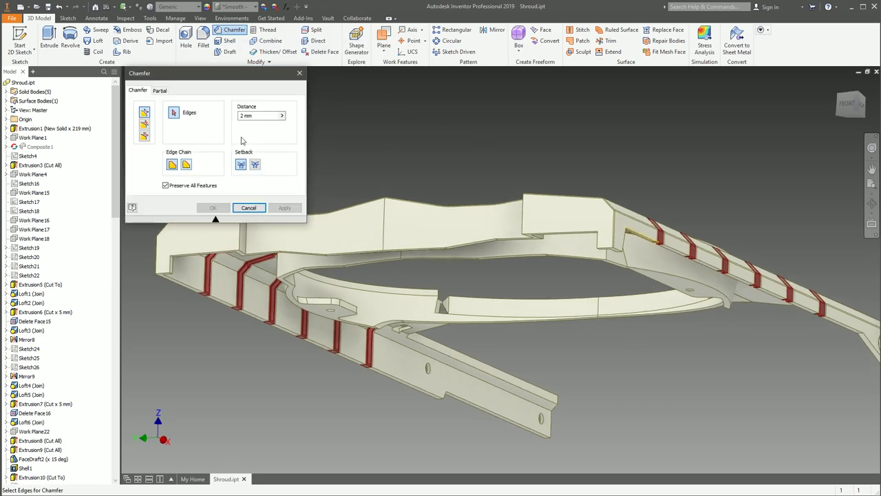
pyautogui.scroll(8, 470, 293)
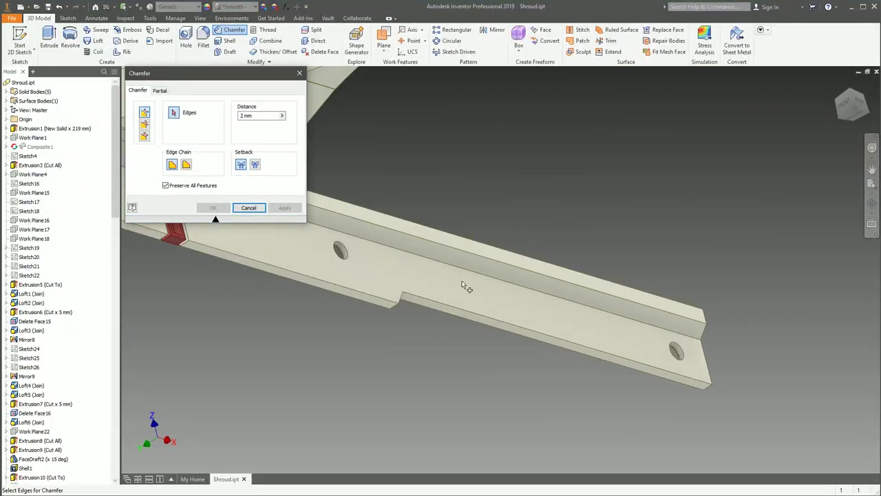
pyautogui.click(462, 310)
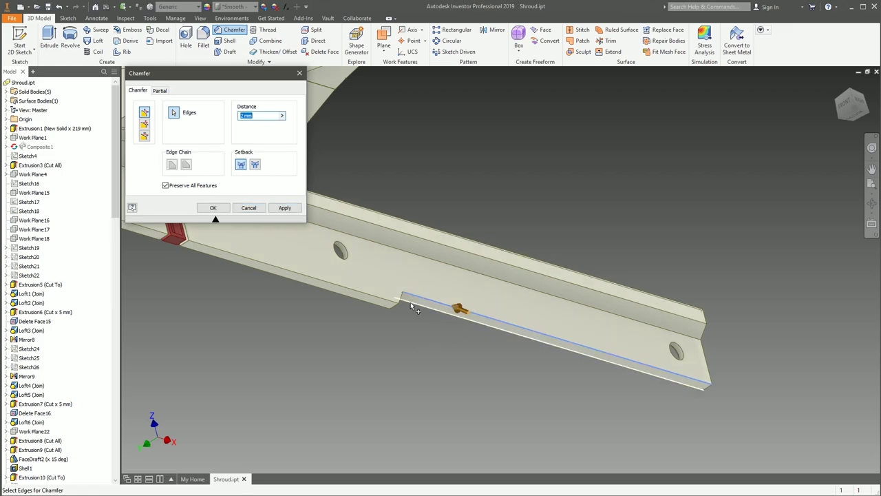
pyautogui.click(246, 116)
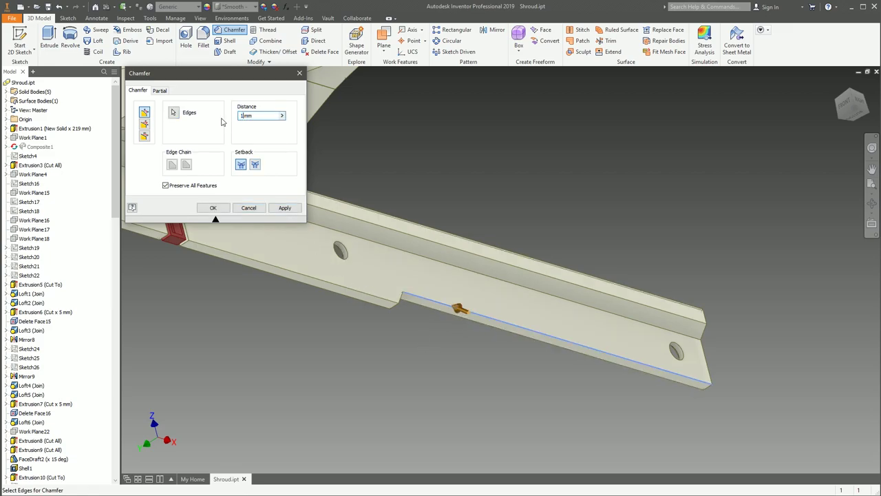
# Check the chamfer preview along the side arm's edge and set the chamfer distance to 0.5 mm
pyautogui.scroll(3, 426, 311)
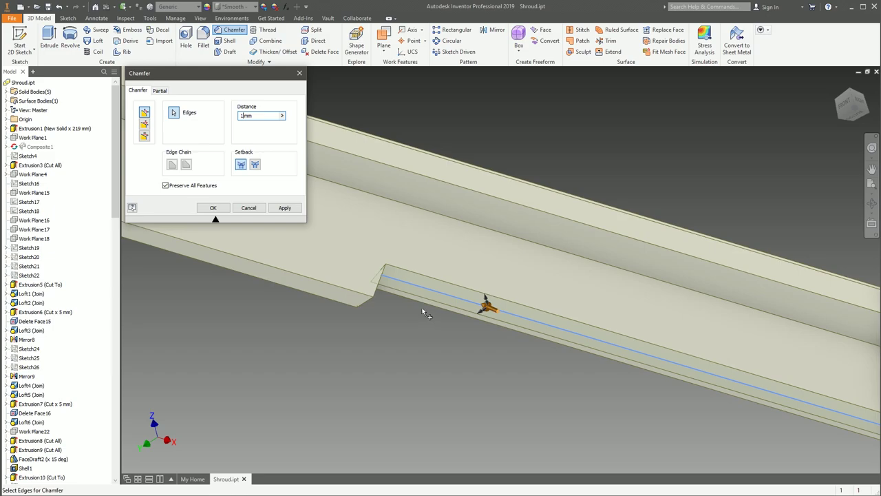
pyautogui.scroll(-4, 415, 297)
pyautogui.moveTo(731, 337); pyautogui.dragTo(636, 291, button='middle')
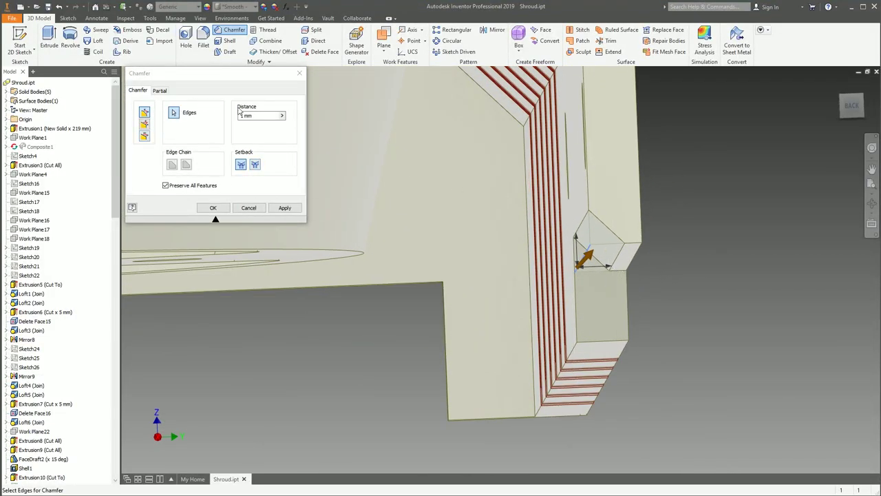
pyautogui.moveTo(245, 115); pyautogui.dragTo(207, 128)
pyautogui.write('0.5')
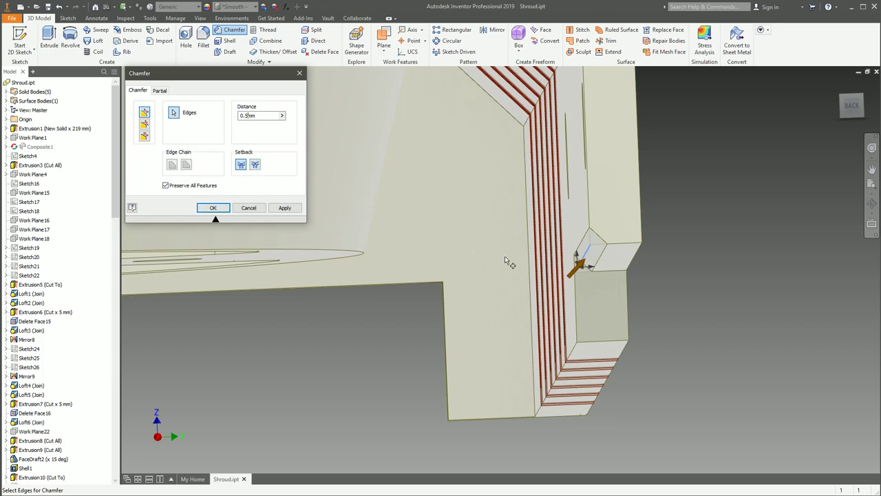
# Add the arm step's vertical edge and the adjoining lower edge to the chamfer and create it without opening the Vault database
pyautogui.keyDown('shift'); pyautogui.moveTo(497, 238); pyautogui.dragTo(451, 281, button='middle'); pyautogui.keyUp('shift')
pyautogui.click(439, 277)
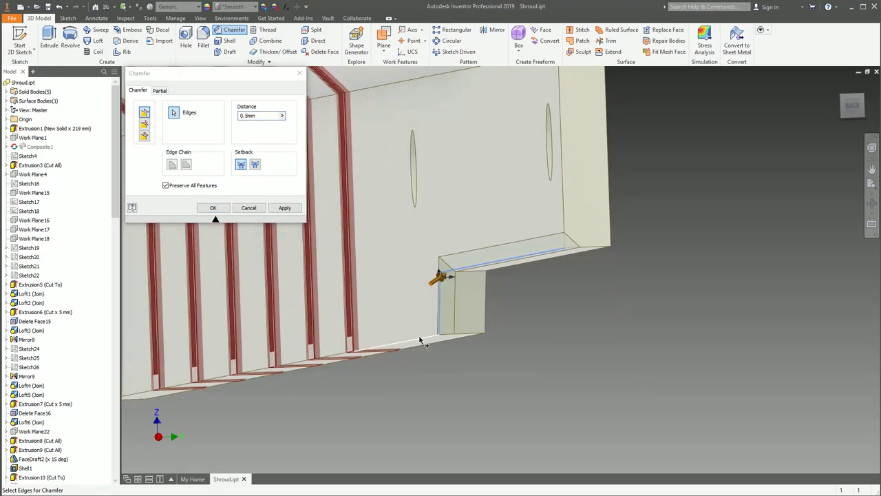
pyautogui.click(421, 344)
pyautogui.click(213, 207)
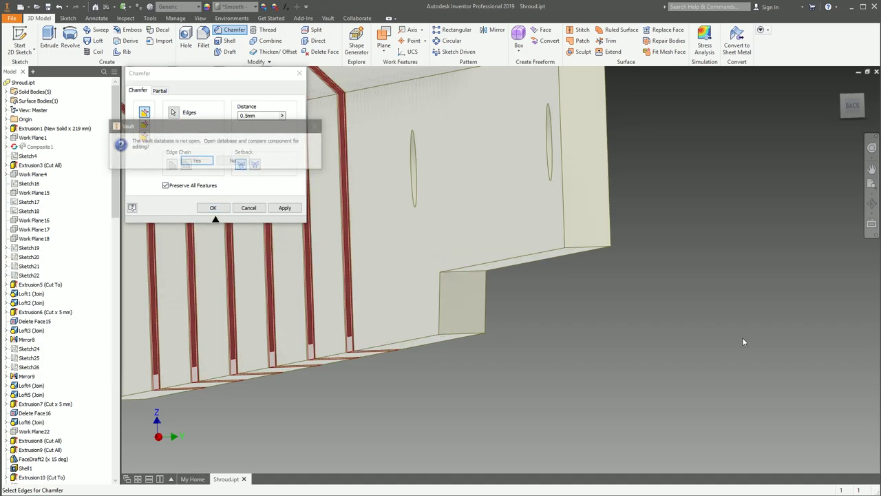
pyautogui.click(241, 162)
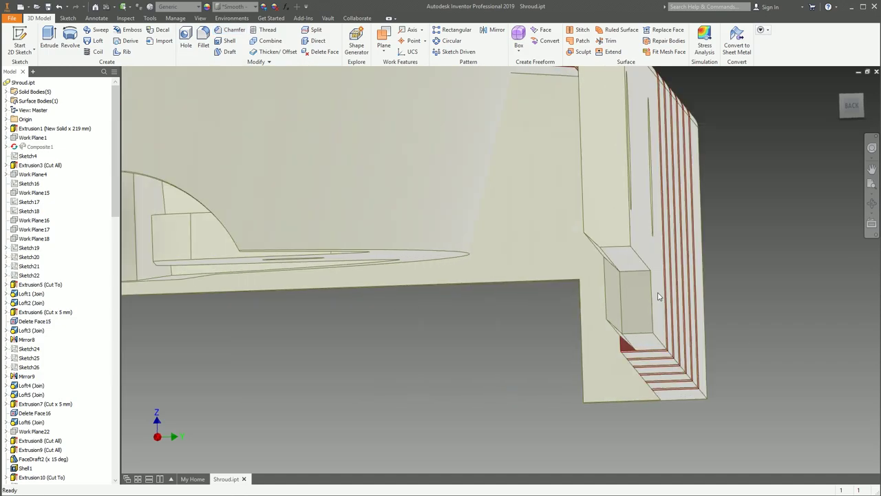
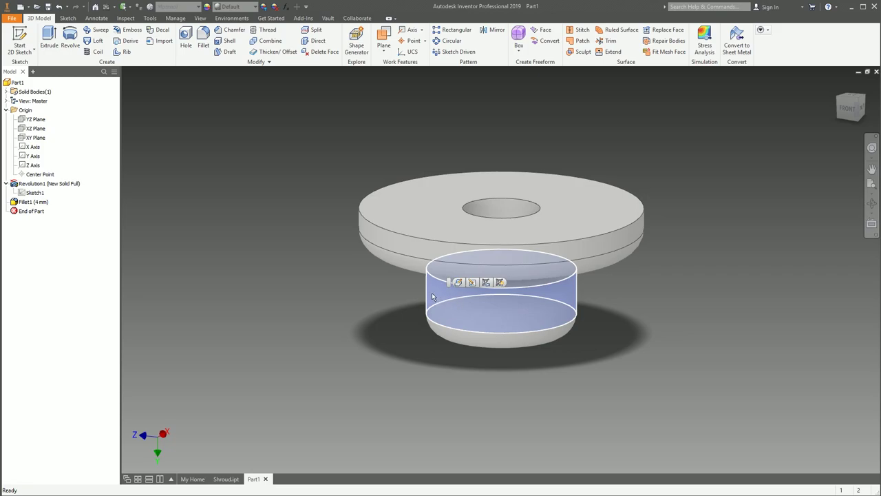
# Shell the revolved flanged part in Part1 with a 1 mm wall thickness and no faces removed
pyautogui.click(432, 296)
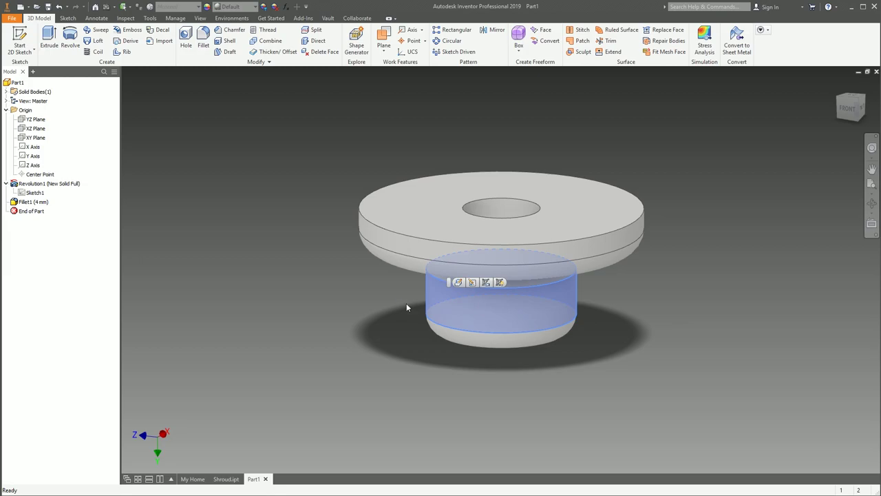
pyautogui.click(373, 300)
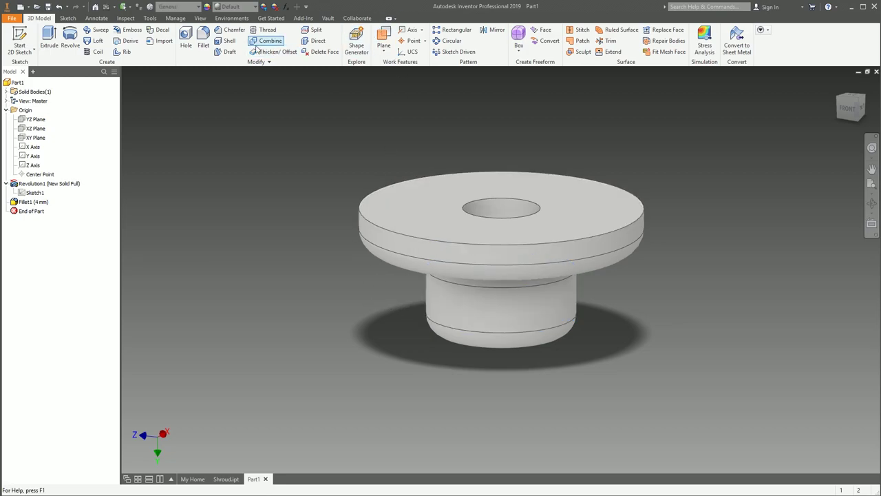
pyautogui.click(227, 40)
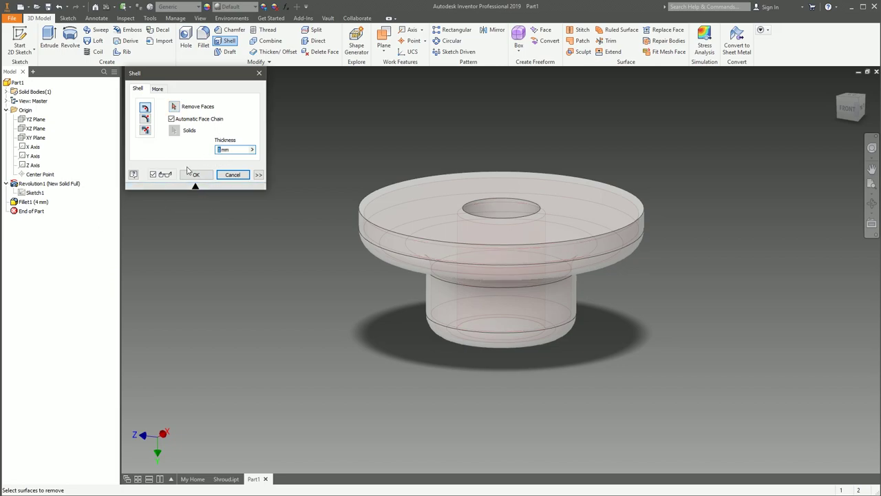
pyautogui.click(232, 149)
pyautogui.scroll(5, 442, 230)
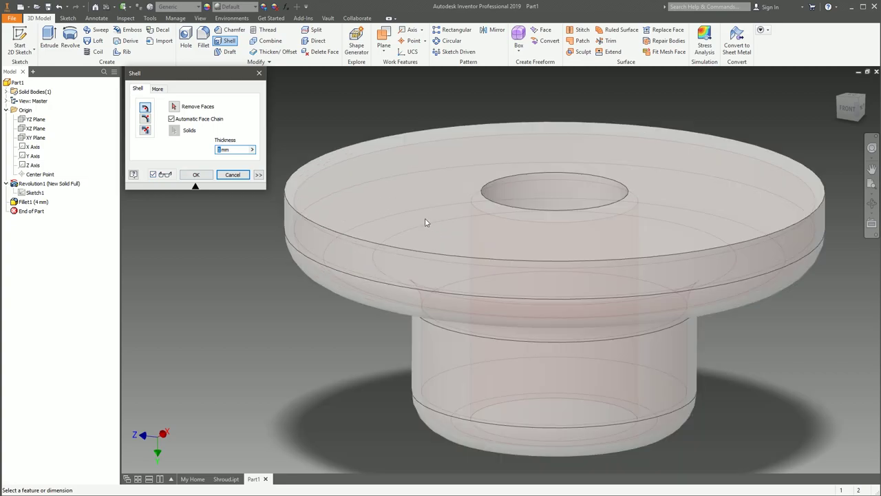
pyautogui.click(196, 174)
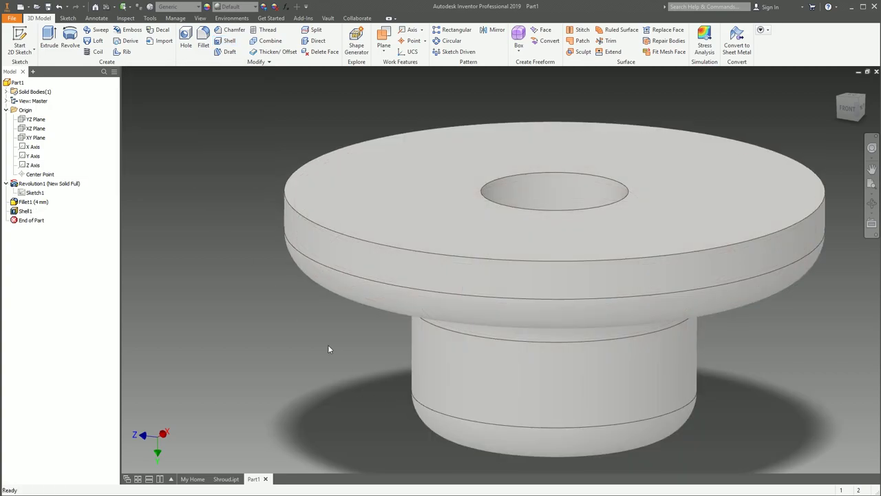
# Create a half section view of the part through the YZ plane at zero offset and examine the hollow interior
pyautogui.click(204, 19)
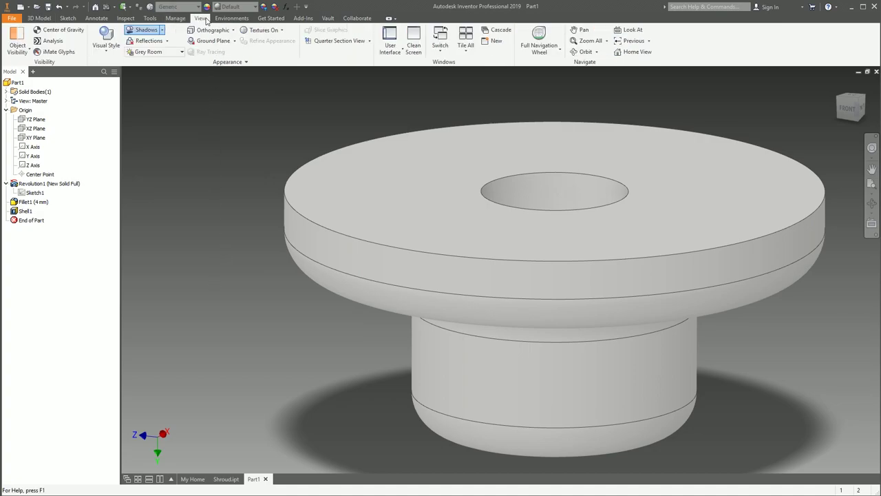
pyautogui.click(369, 41)
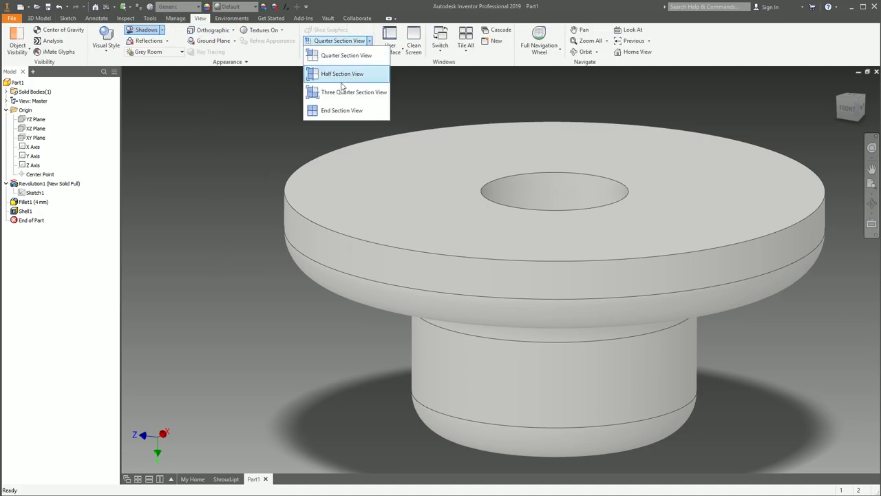
pyautogui.click(345, 75)
pyautogui.scroll(-5, 480, 282)
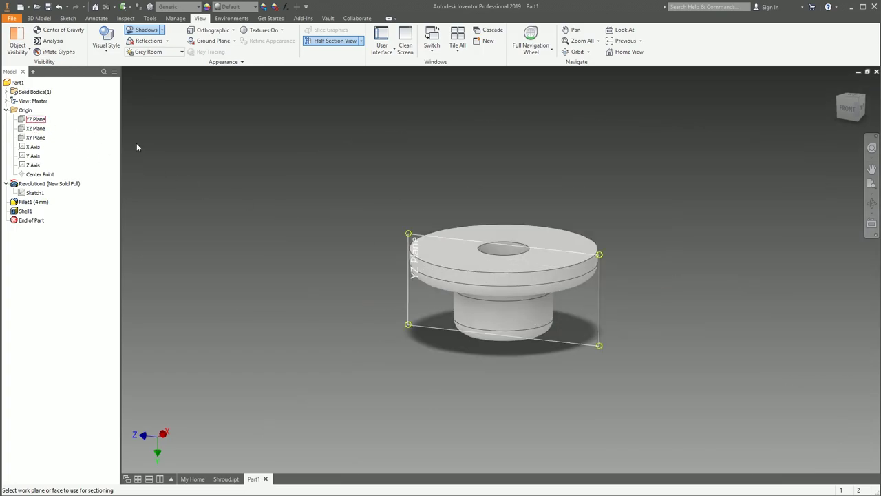
pyautogui.click(36, 120)
pyautogui.scroll(4, 525, 288)
pyautogui.moveTo(518, 283); pyautogui.dragTo(507, 248, button='middle')
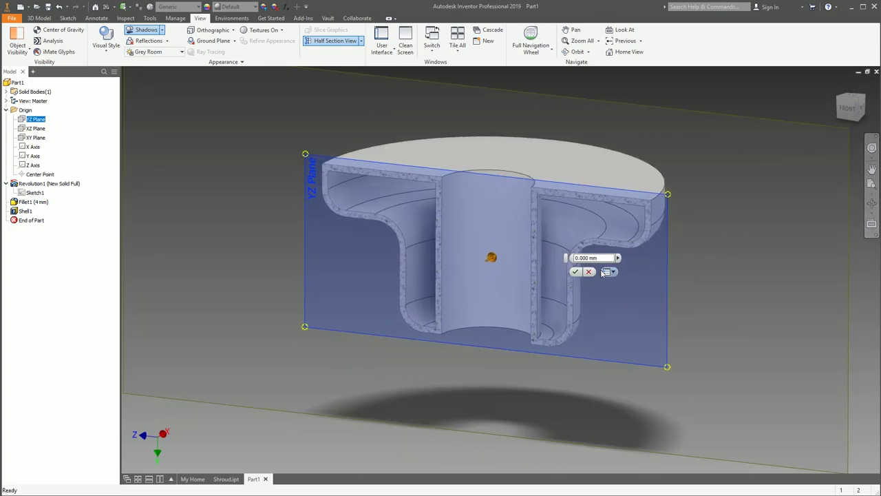
pyautogui.click(575, 271)
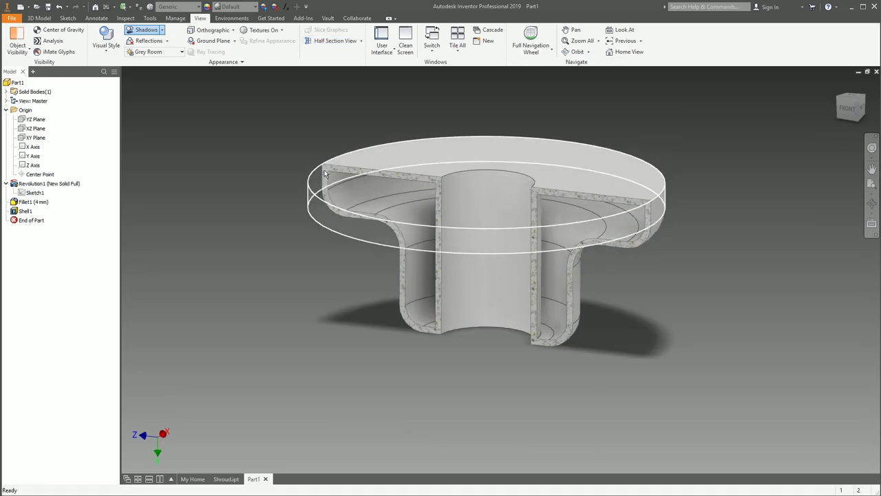
pyautogui.scroll(5, 318, 178)
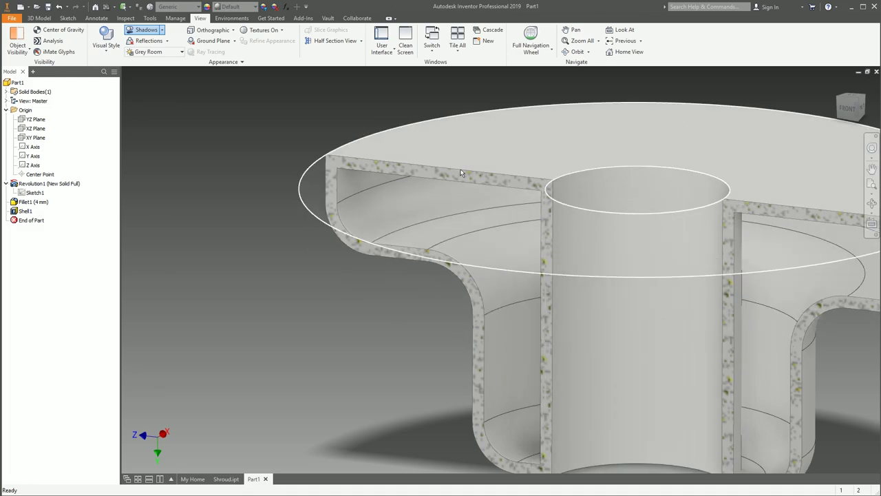
pyautogui.keyDown('shift'); pyautogui.moveTo(424, 175); pyautogui.dragTo(637, 208, button='middle'); pyautogui.keyUp('shift')
pyautogui.press('F5')
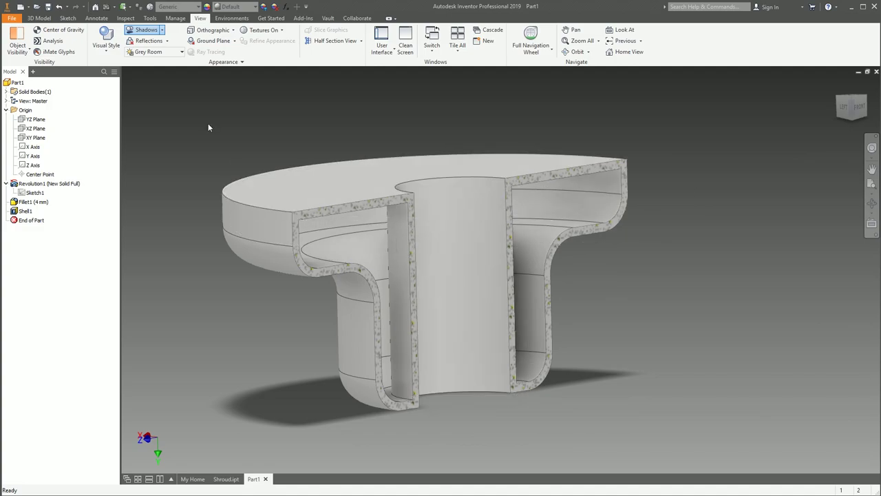
# Open PCIe 8 Pin.ipt and examine the connector's side face and the recesses around its pin sockets
pyautogui.click(37, 7)
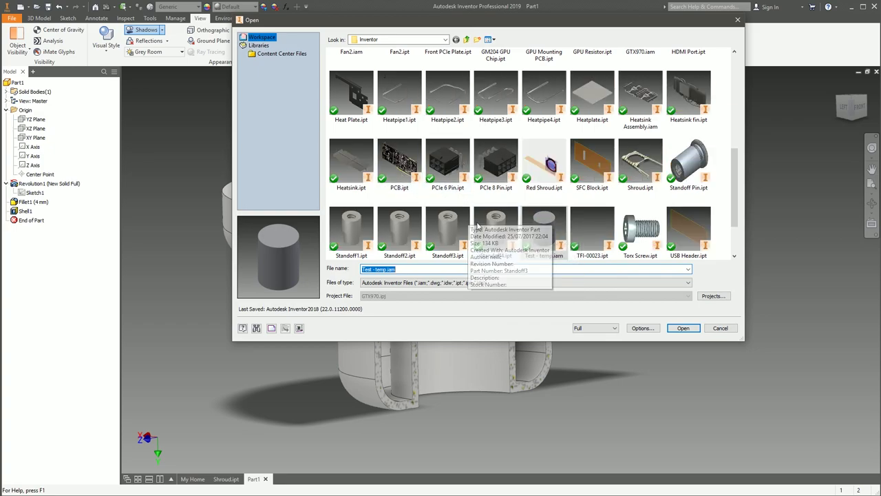
pyautogui.doubleClick(497, 166)
pyautogui.keyDown('shift'); pyautogui.moveTo(709, 270); pyautogui.dragTo(422, 168, button='middle'); pyautogui.keyUp('shift')
pyautogui.click(440, 156)
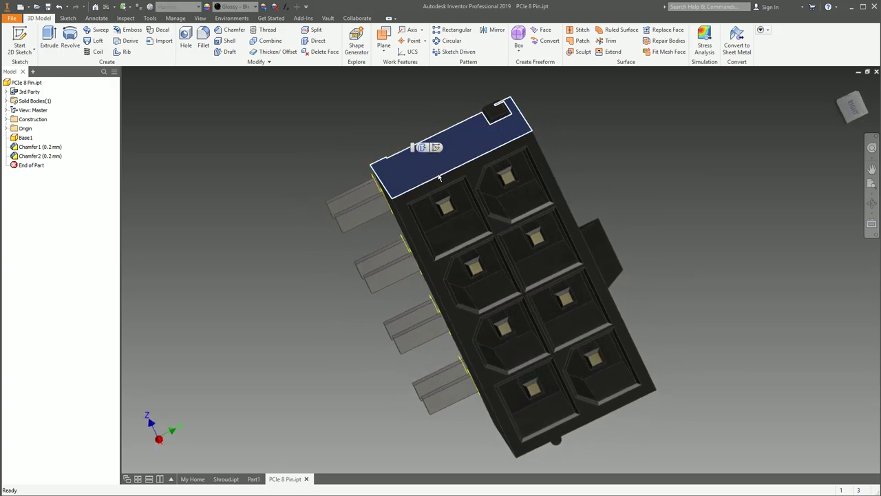
pyautogui.scroll(8, 438, 176)
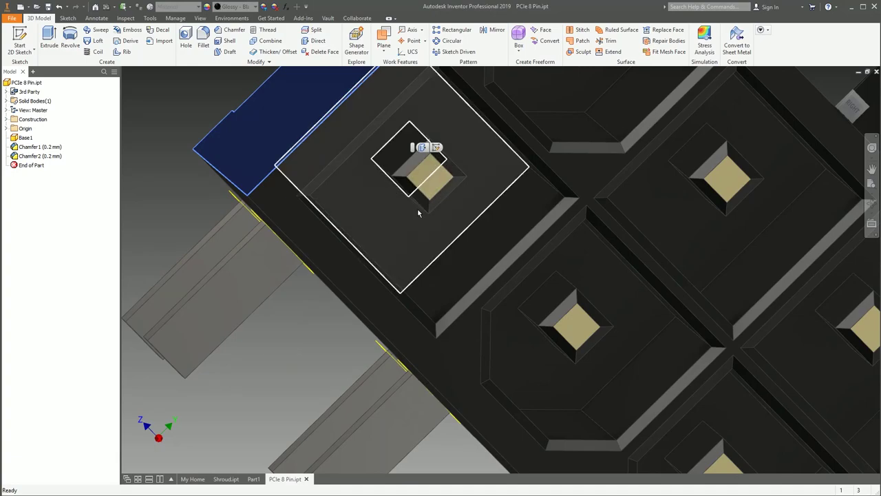
pyautogui.click(406, 171)
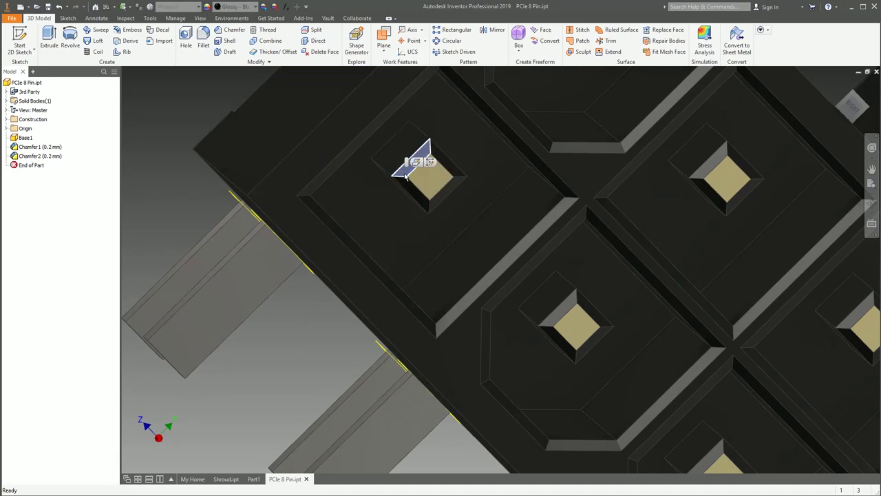
# Examine the bent pins on the back of the PCIe connector and close its file
pyautogui.scroll(-4, 408, 171)
pyautogui.keyDown('shift'); pyautogui.moveTo(386, 257); pyautogui.dragTo(792, 138, button='middle'); pyautogui.keyUp('shift')
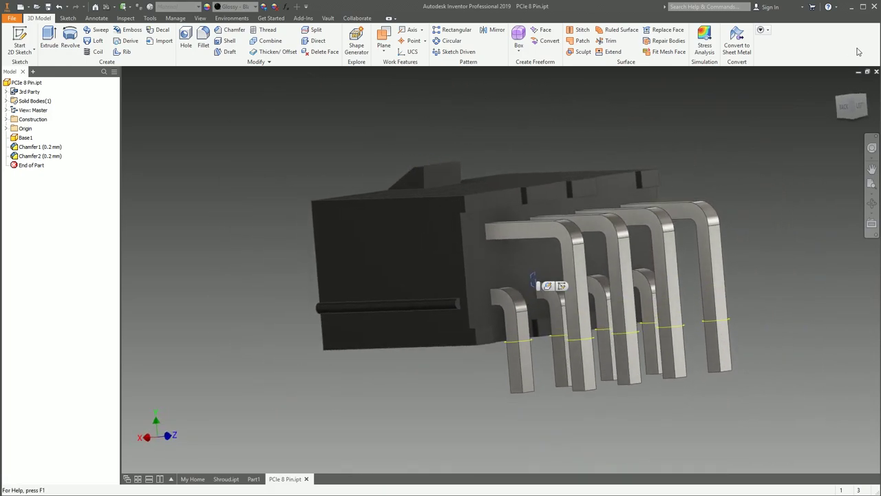
pyautogui.click(875, 72)
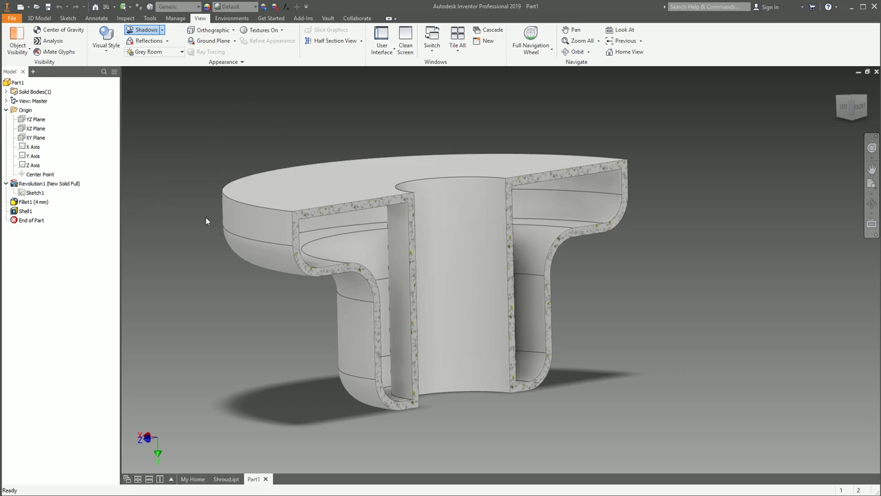
# Edit the shell feature to remove the flat top face of the flange, keeping the 1 mm wall thickness
pyautogui.doubleClick(25, 211)
pyautogui.keyDown('shift'); pyautogui.moveTo(288, 307); pyautogui.dragTo(389, 191, button='middle'); pyautogui.keyUp('shift')
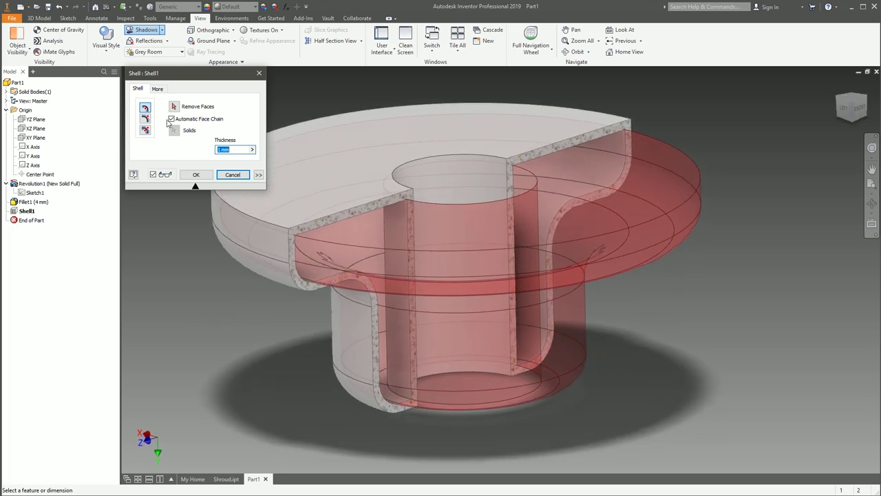
pyautogui.click(173, 107)
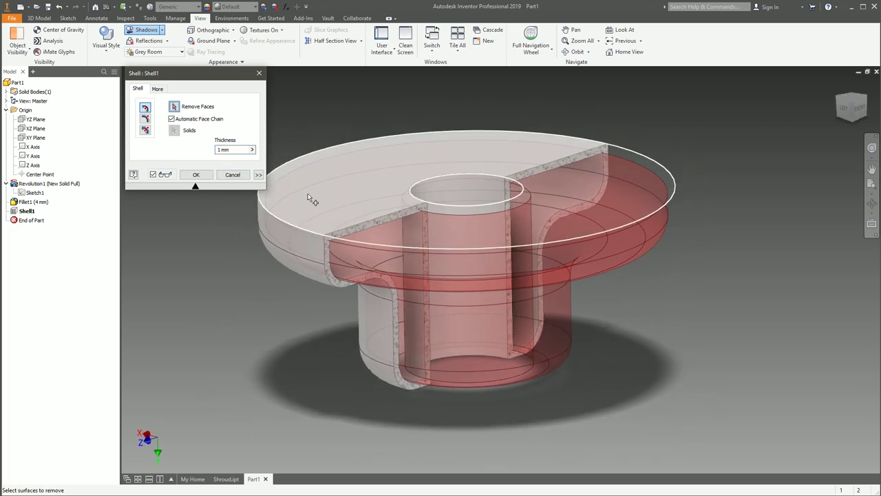
pyautogui.click(312, 200)
pyautogui.click(196, 175)
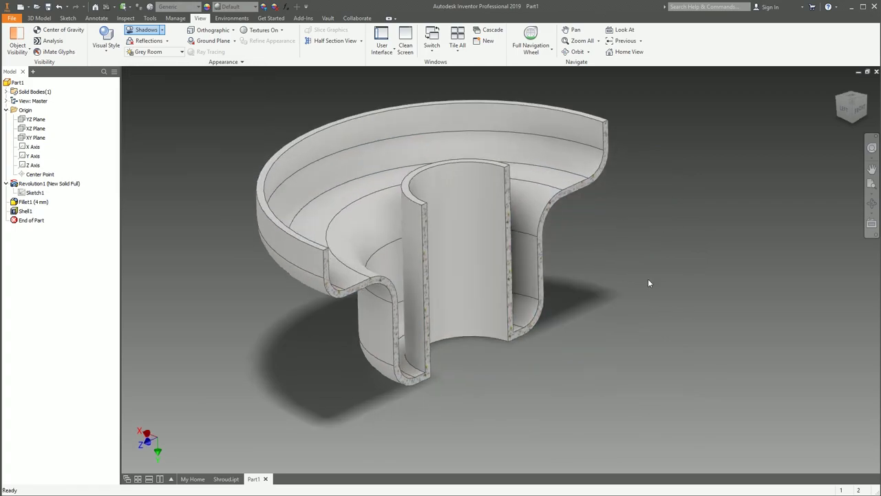
# Clear the half section display and examine the opened shell from its open side and from underneath
pyautogui.press('F5')
pyautogui.press('F5')
pyautogui.click(332, 41)
pyautogui.press('F5')
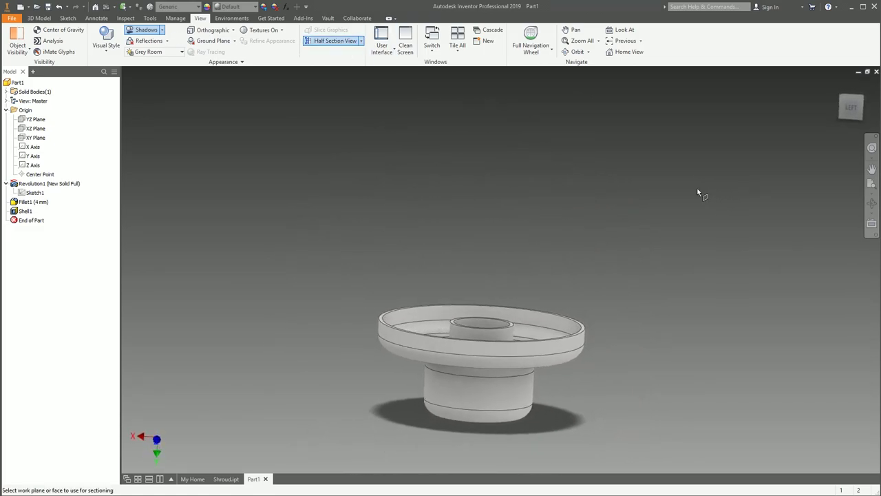
pyautogui.press('F5')
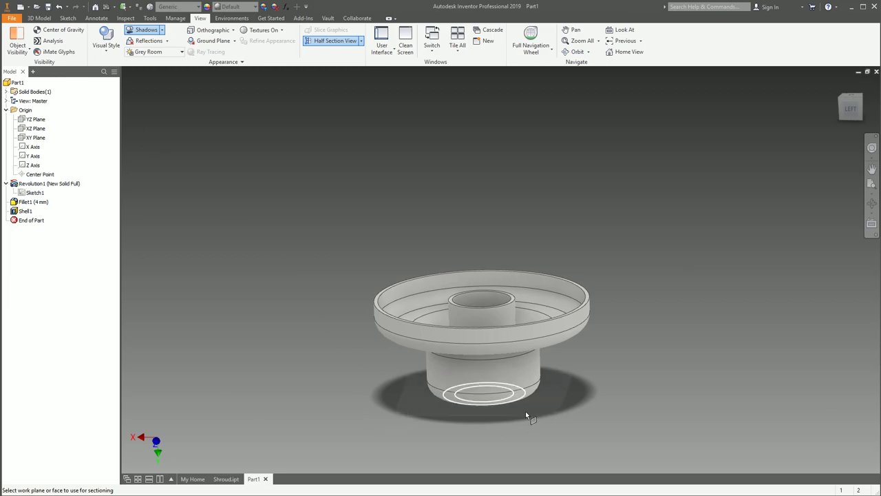
pyautogui.keyDown('shift'); pyautogui.moveTo(462, 399); pyautogui.dragTo(686, 319, button='middle'); pyautogui.keyUp('shift')
pyautogui.press('F5')
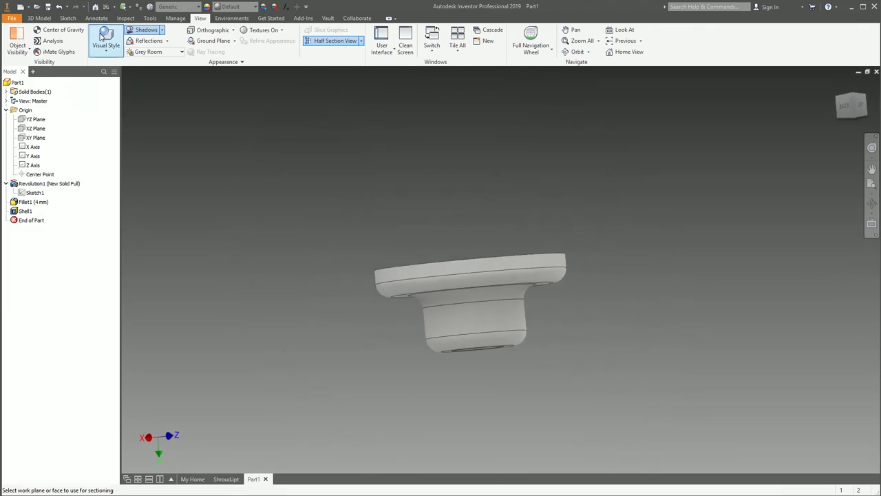
pyautogui.click(39, 18)
pyautogui.press('F5')
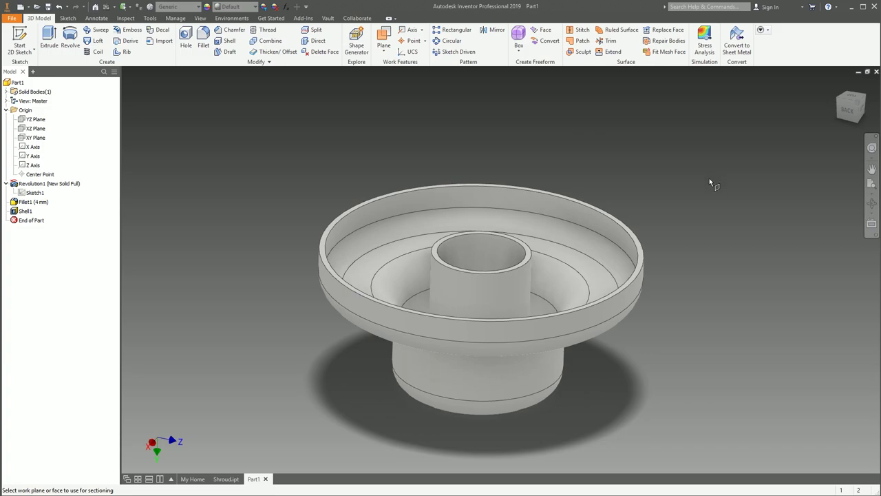
pyautogui.press('F5')
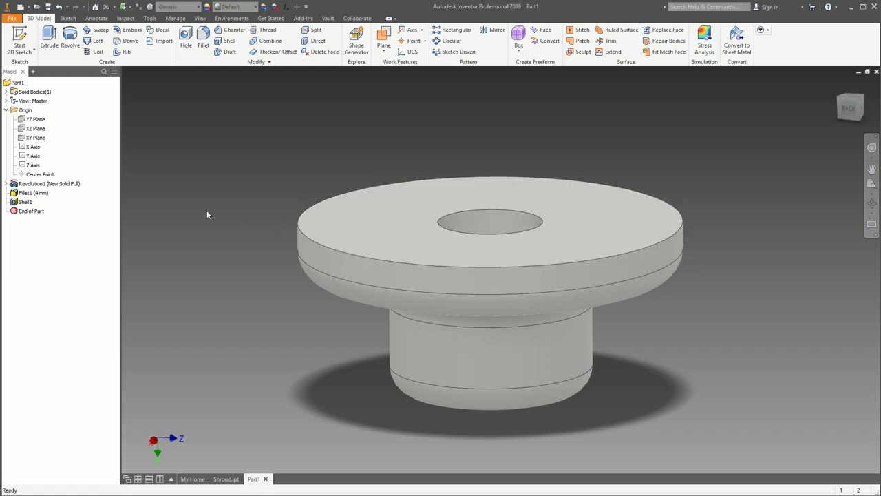
# Apply a 2.5 degree face draft with automatic blending to the flange's outer rim, using the Y axis as pull direction
pyautogui.click(229, 52)
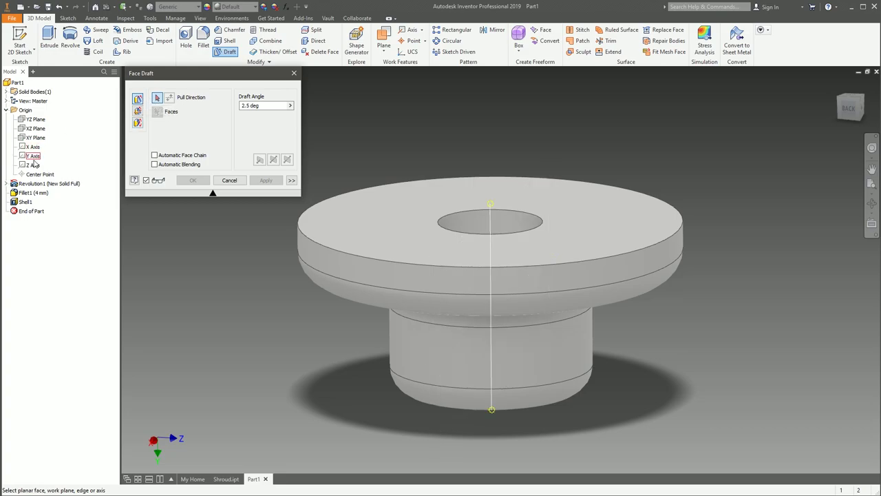
pyautogui.click(33, 156)
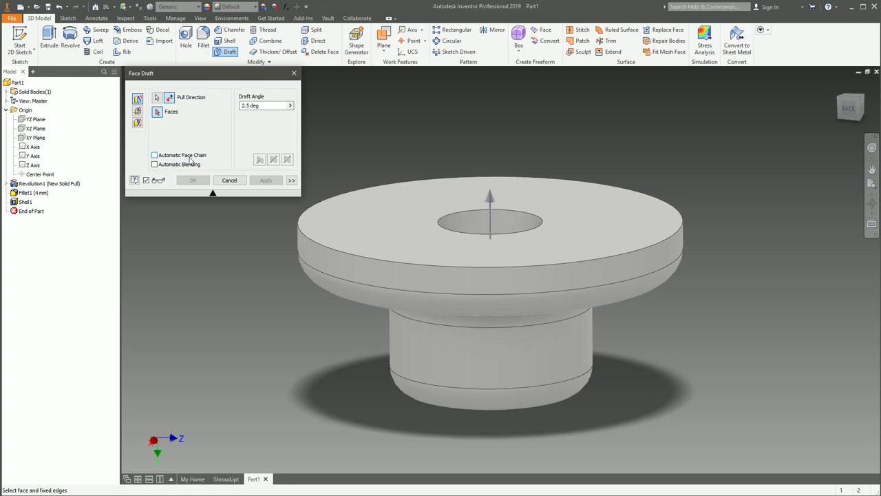
pyautogui.click(156, 164)
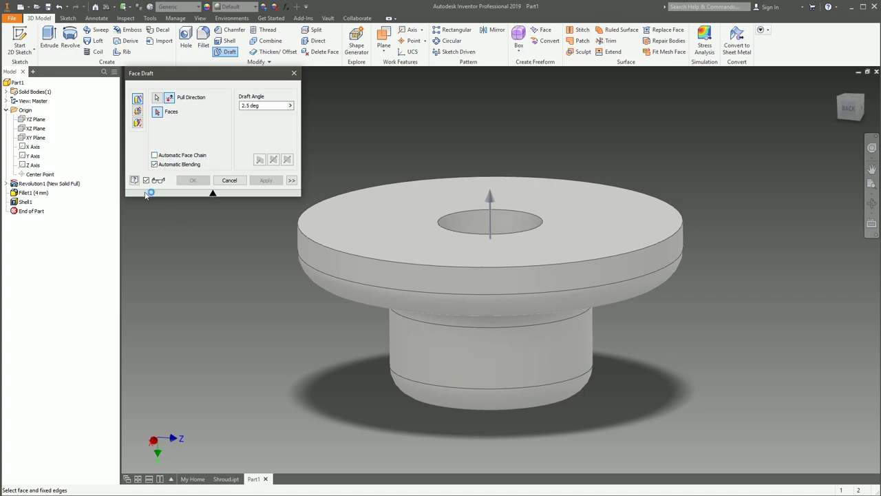
pyautogui.click(320, 247)
pyautogui.scroll(3, 298, 271)
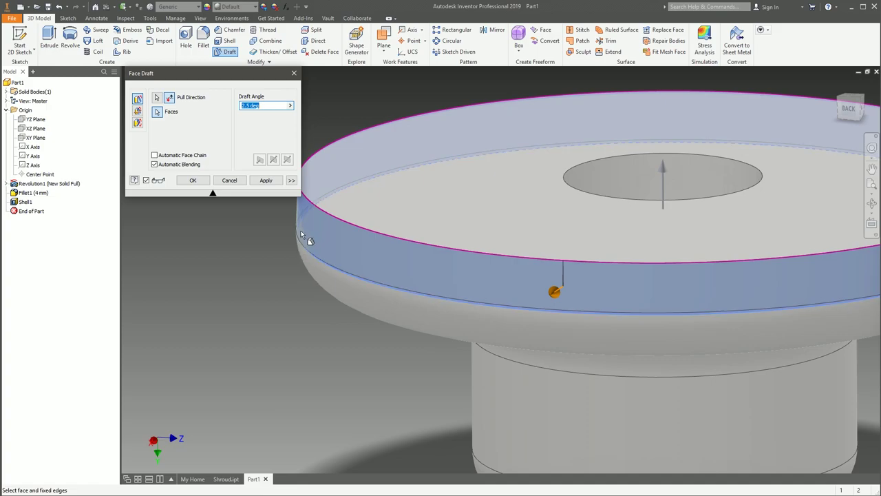
pyautogui.keyDown('shift'); pyautogui.moveTo(301, 231); pyautogui.dragTo(312, 257, button='middle'); pyautogui.keyUp('shift')
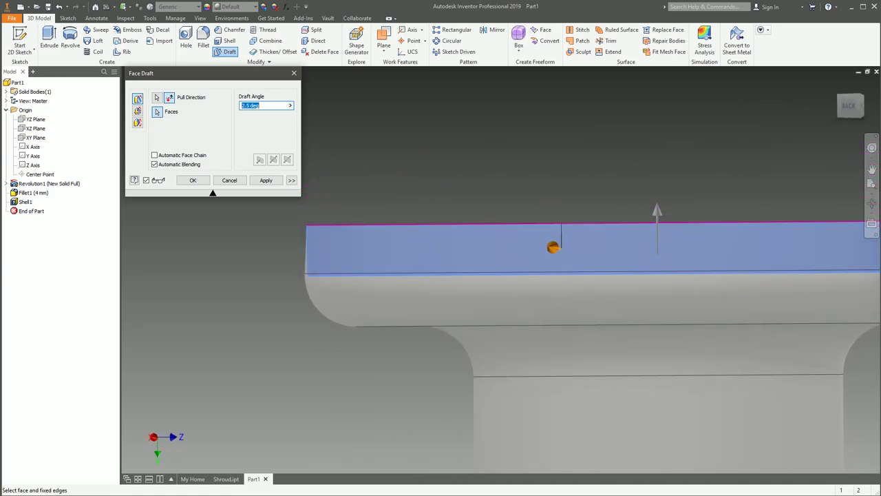
pyautogui.scroll(-4, 300, 290)
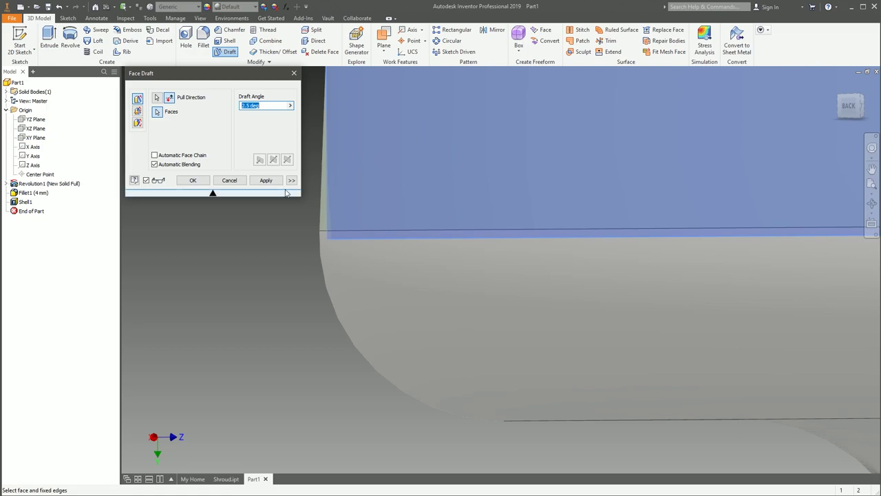
pyautogui.click(193, 180)
pyautogui.moveTo(404, 324); pyautogui.dragTo(358, 285, button='middle')
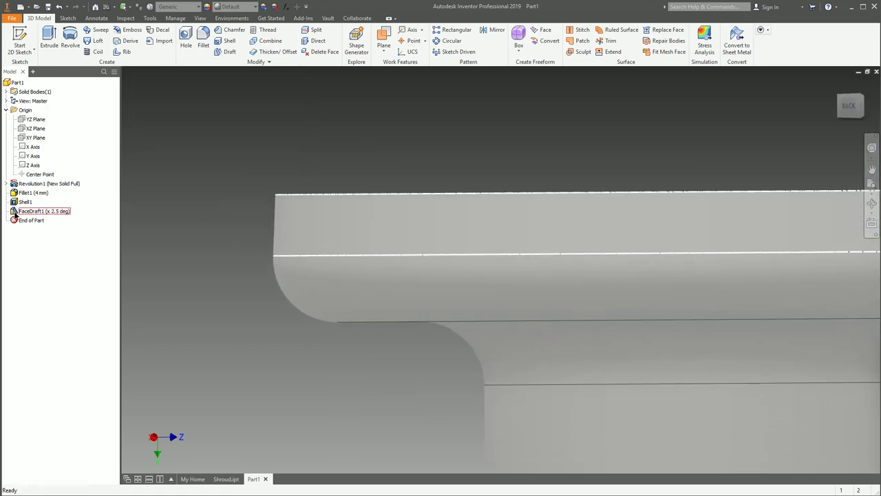
# Set the flange rim's draft angle to 5 degrees
pyautogui.doubleClick(44, 211)
pyautogui.click(249, 106)
pyautogui.doubleClick(250, 106)
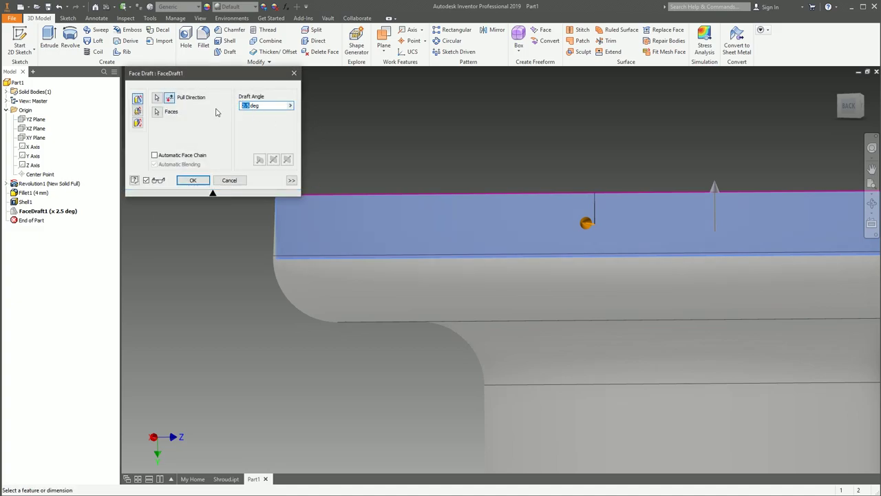
pyautogui.write('5')
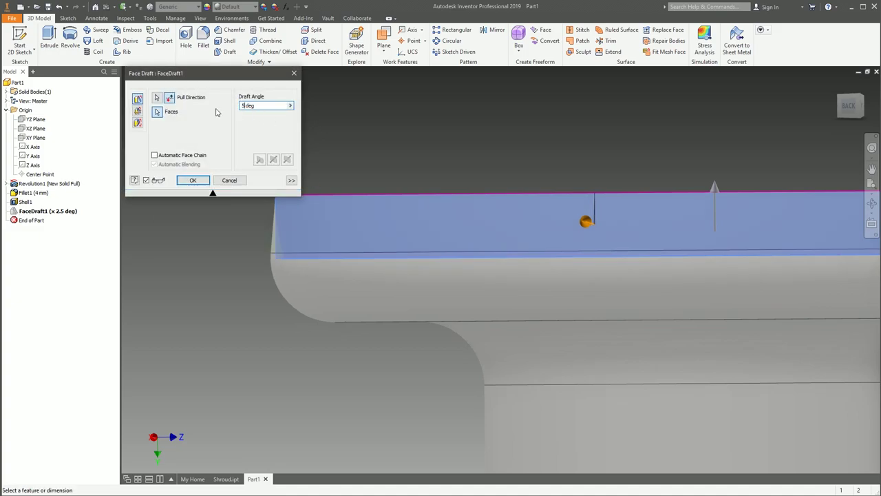
pyautogui.click(199, 179)
pyautogui.scroll(3, 322, 227)
pyautogui.moveTo(322, 227); pyautogui.dragTo(346, 225, button='middle')
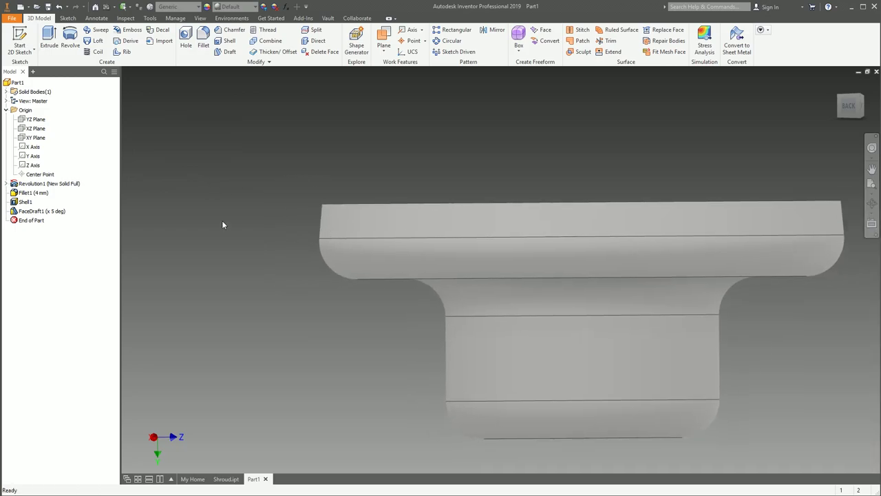
# Undo the last draft angle change and redo it
pyautogui.click(60, 7)
pyautogui.click(75, 7)
pyautogui.click(75, 7)
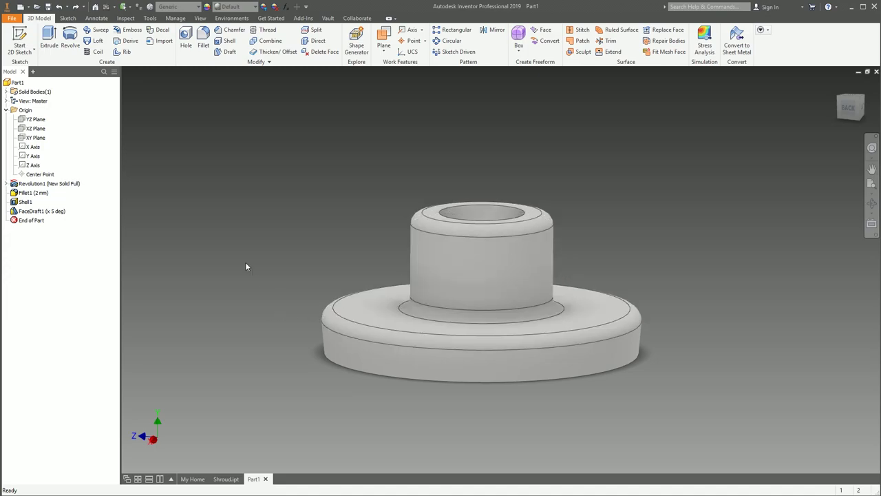
# Add a full-length, right-hand ISO Metric profile thread, M15x1.5 class 6H, to the hub's central bore
pyautogui.scroll(-5, 219, 239)
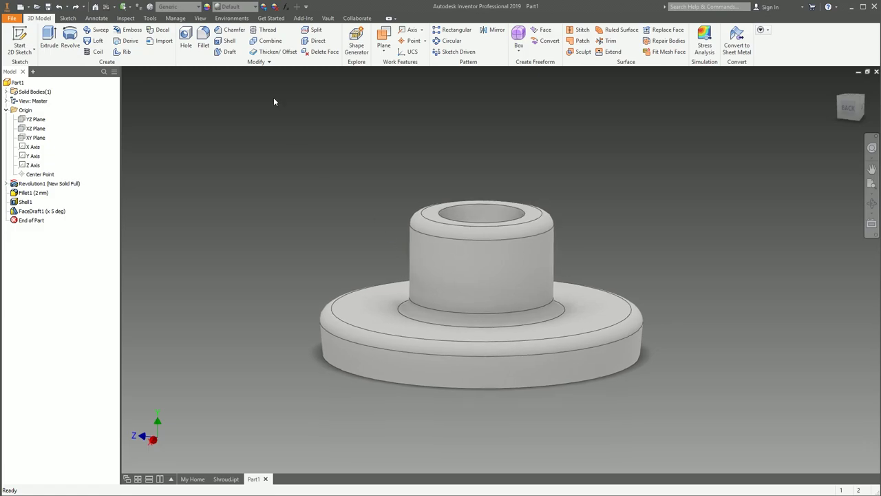
pyautogui.click(461, 214)
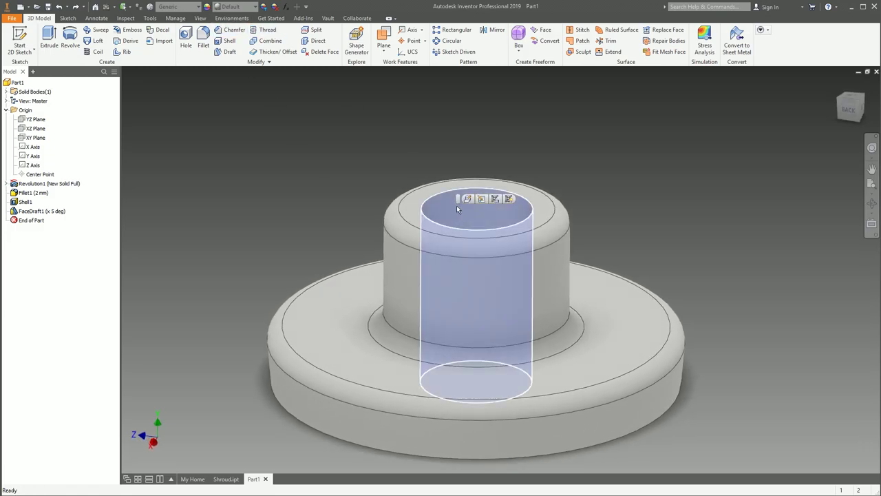
pyautogui.click(389, 266)
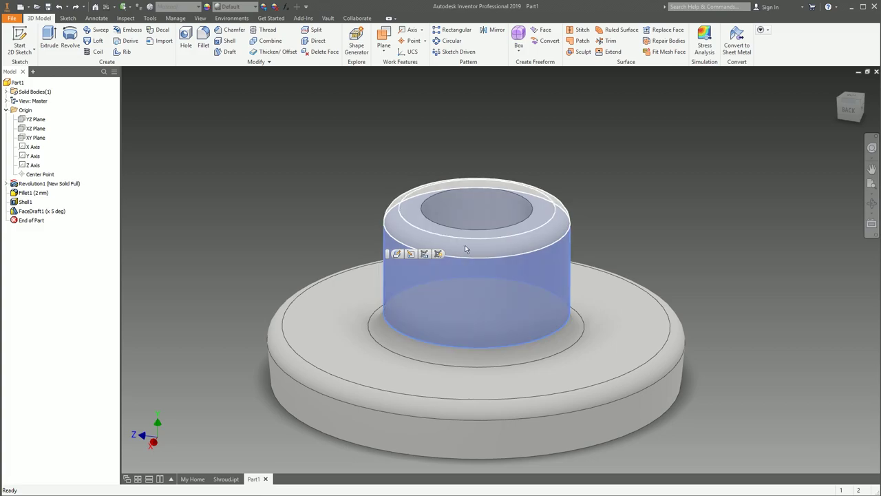
pyautogui.click(512, 125)
pyautogui.click(267, 30)
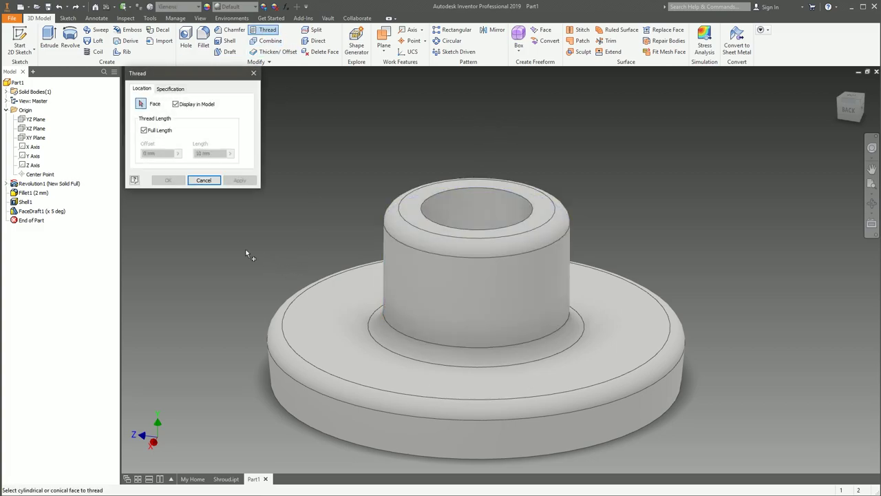
pyautogui.click(460, 204)
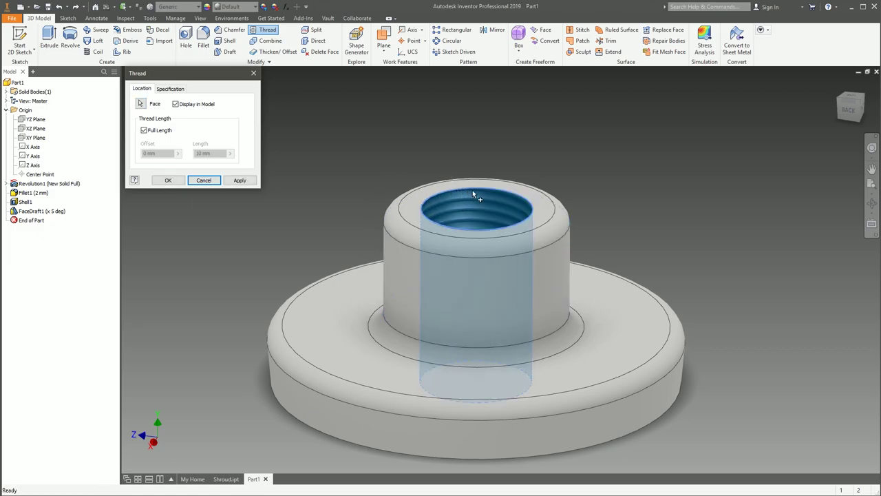
pyautogui.click(168, 90)
pyautogui.click(159, 111)
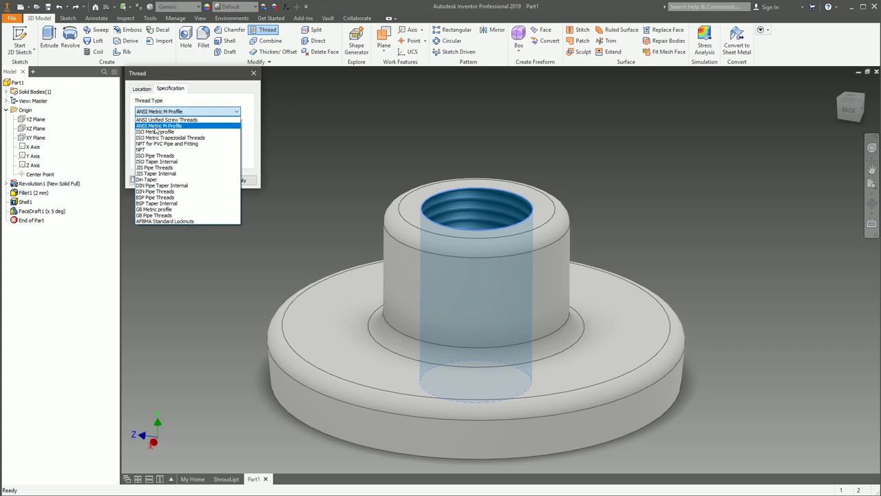
pyautogui.click(139, 123)
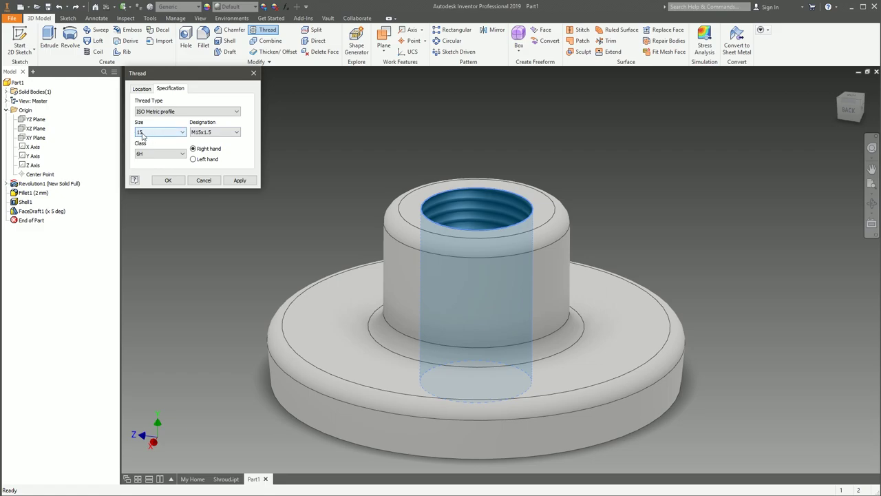
pyautogui.click(167, 181)
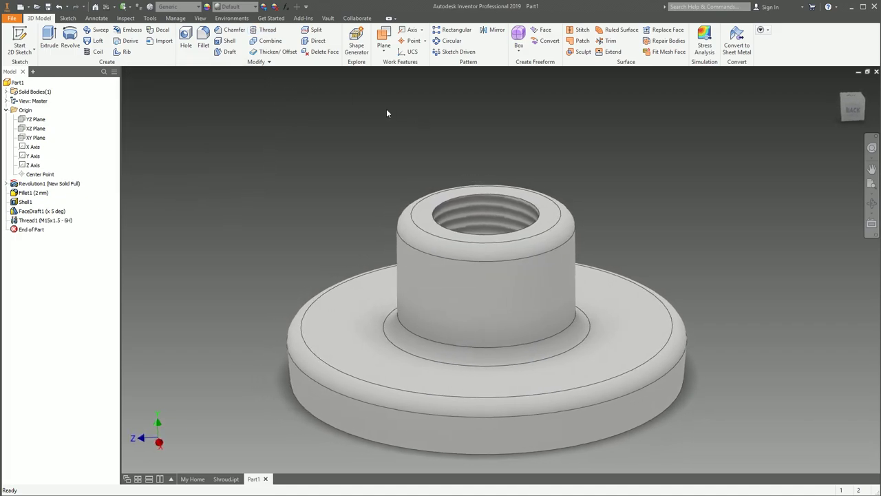
# Add a full-length, right-hand ISO Metric profile thread, M25x2 class 6g, to the hub's outer cylindrical face
pyautogui.click(264, 30)
pyautogui.click(413, 275)
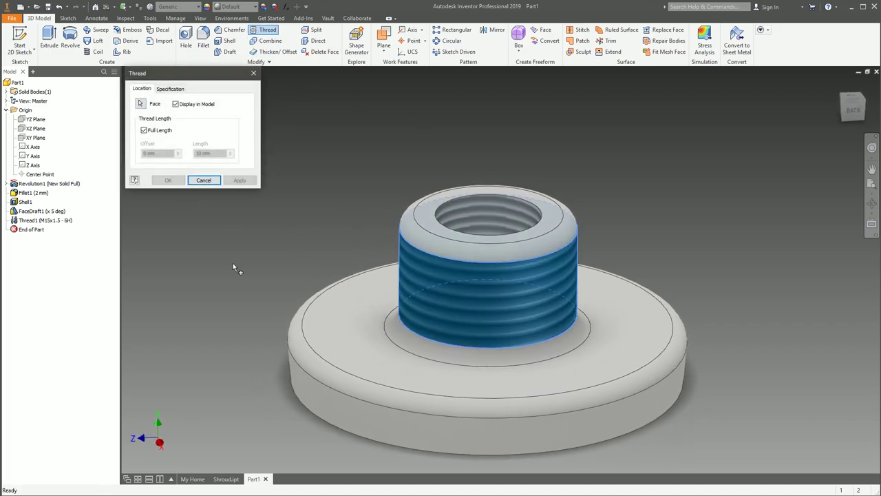
pyautogui.click(170, 88)
pyautogui.click(158, 111)
pyautogui.click(155, 131)
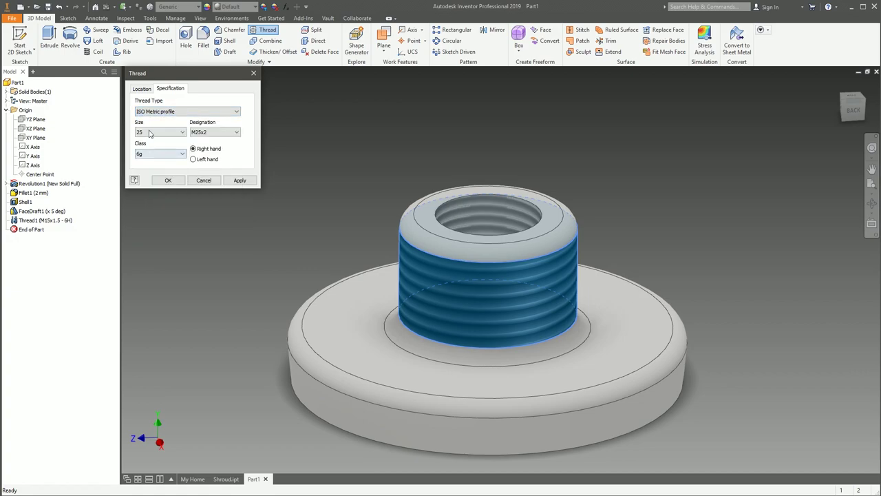
pyautogui.click(169, 180)
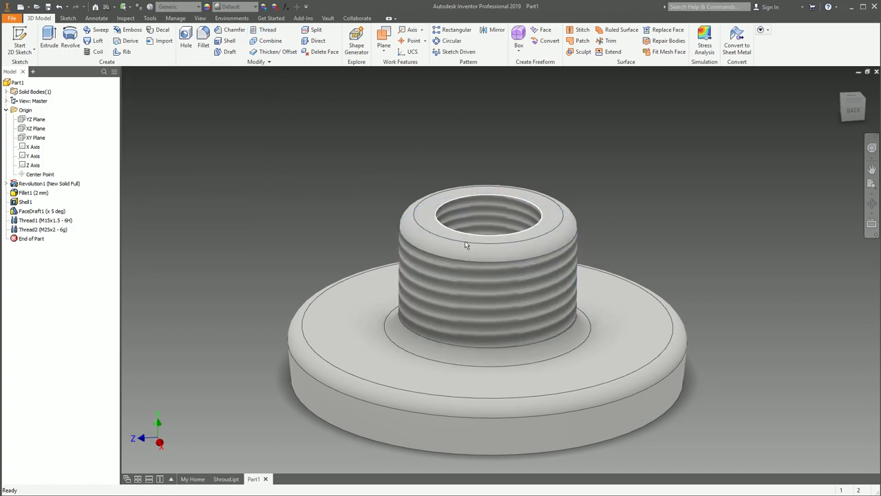
# Examine the threads on the hub up close and review the bore thread's settings
pyautogui.scroll(3, 425, 286)
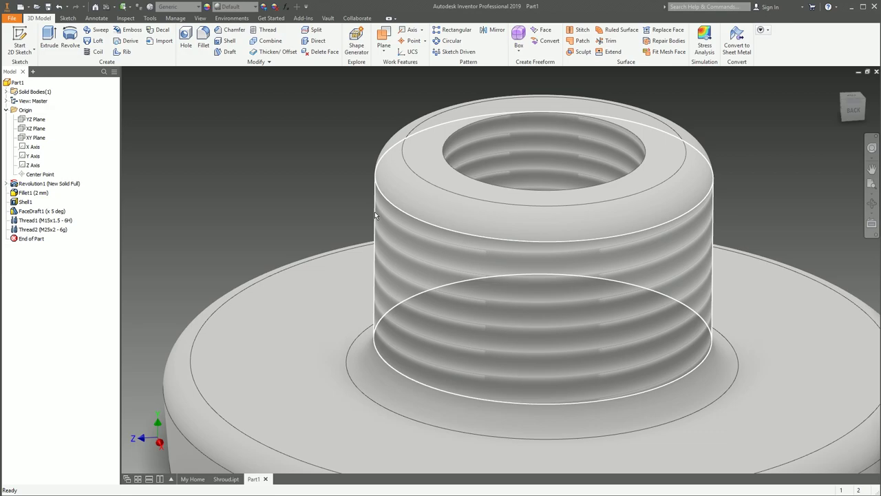
pyautogui.scroll(2, 791, 190)
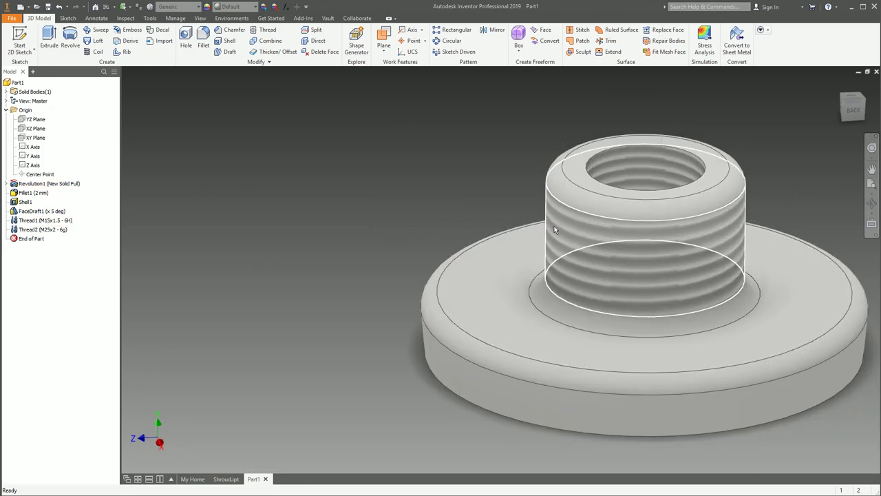
pyautogui.moveTo(607, 237); pyautogui.dragTo(454, 211, button='middle')
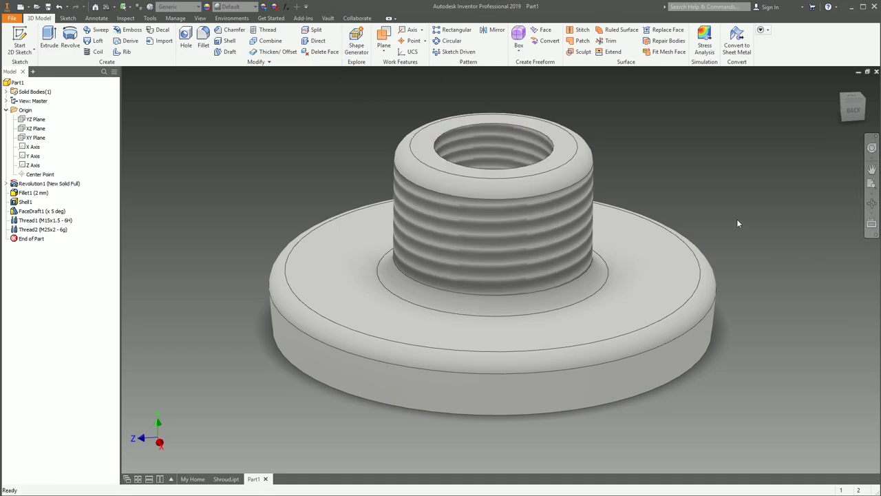
pyautogui.click(27, 220)
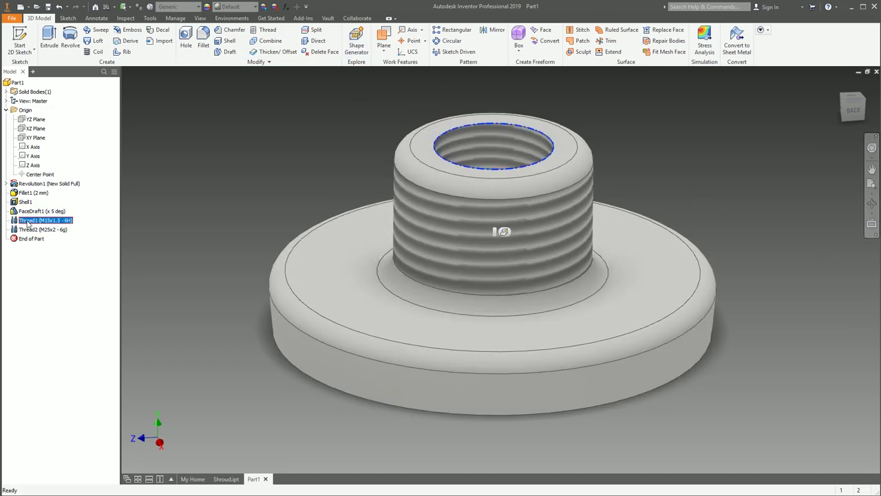
pyautogui.doubleClick(29, 220)
pyautogui.click(251, 72)
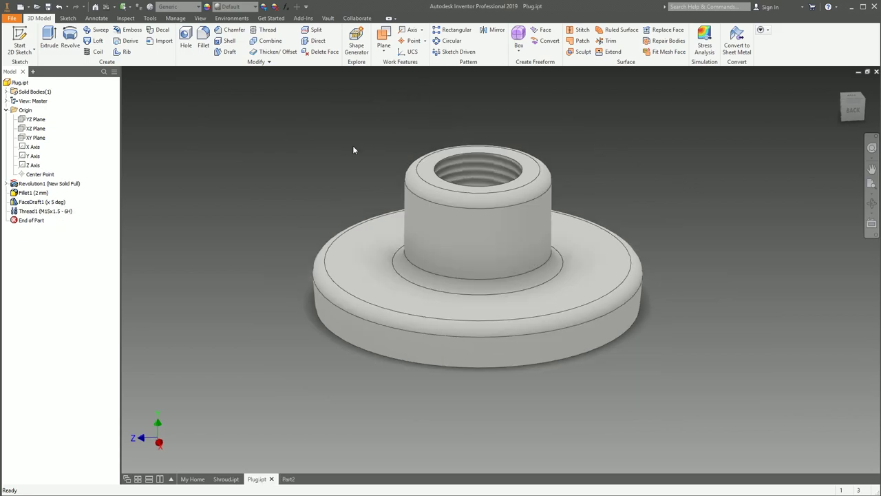
# Switch to Part2 and derive Plug.ipt into it as a separate solid body alongside the block
pyautogui.click(327, 55)
pyautogui.click(283, 479)
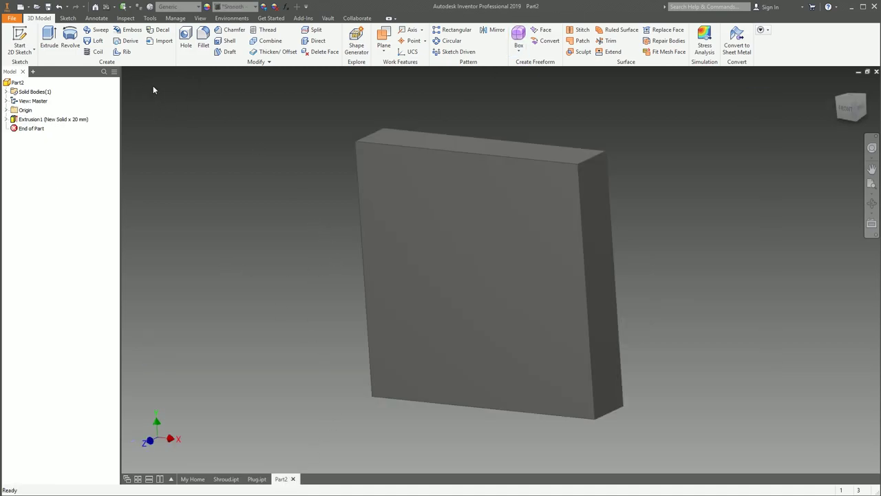
pyautogui.click(130, 40)
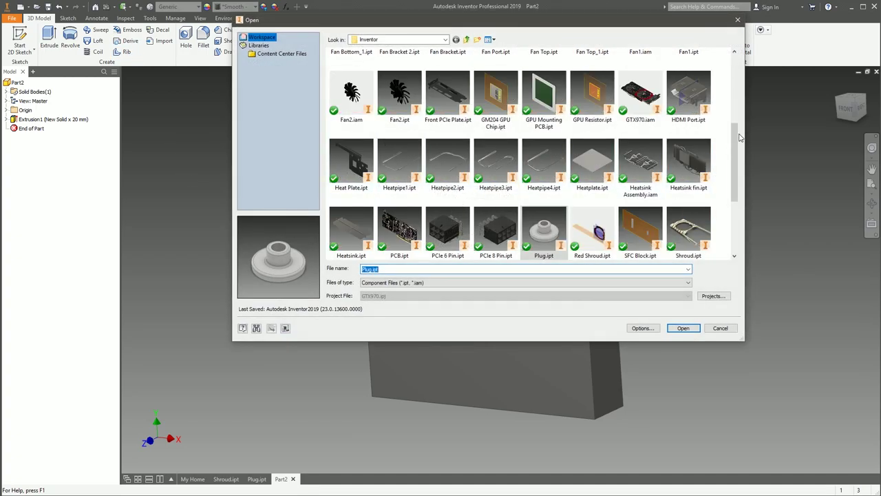
pyautogui.moveTo(735, 144); pyautogui.dragTo(736, 167)
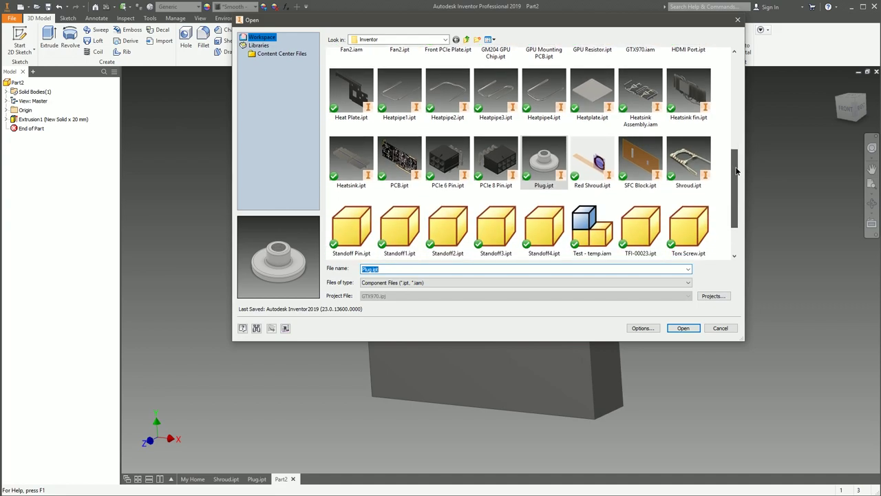
pyautogui.doubleClick(530, 157)
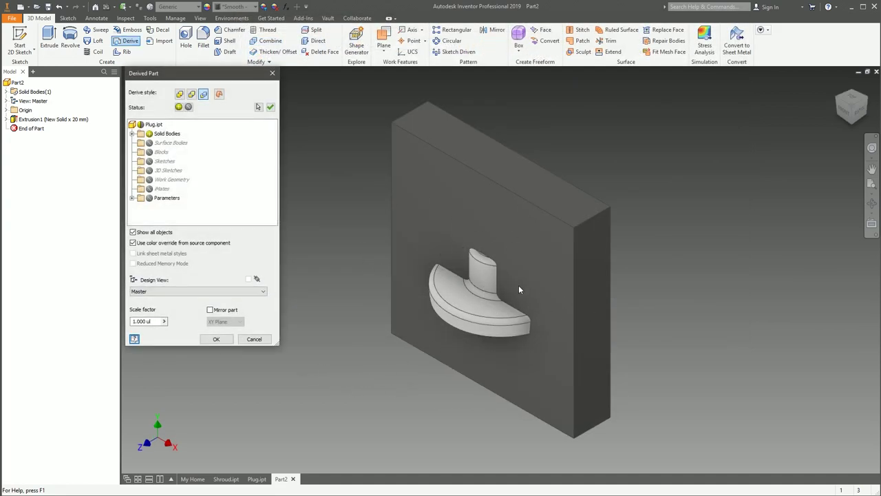
pyautogui.keyDown('shift'); pyautogui.moveTo(406, 320); pyautogui.dragTo(375, 271, button='middle'); pyautogui.keyUp('shift')
pyautogui.click(223, 345)
# Combine the two bodies with a Cut, using the block as base and the derived plug as toolbody
pyautogui.keyDown('shift'); pyautogui.moveTo(426, 227); pyautogui.dragTo(448, 334, button='middle'); pyautogui.keyUp('shift')
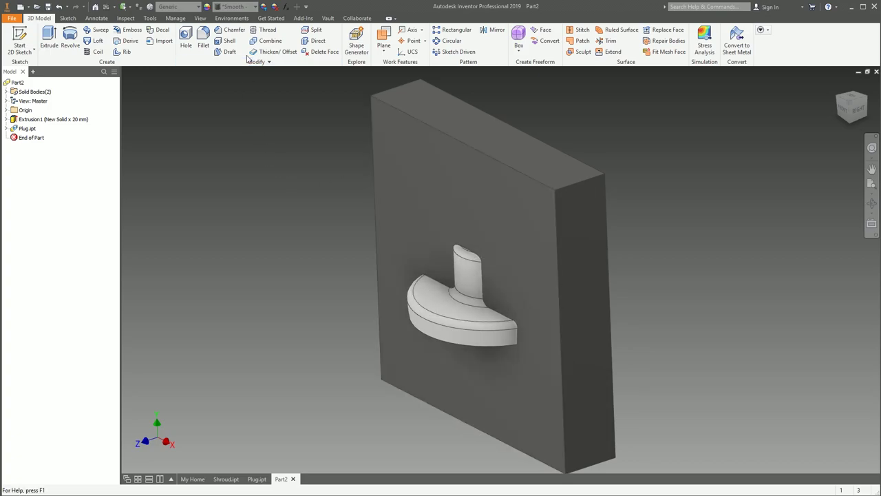
pyautogui.click(266, 40)
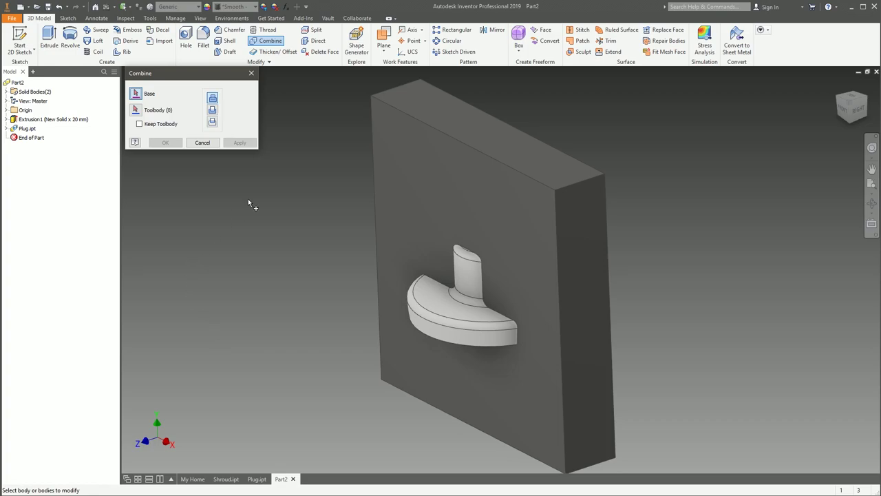
pyautogui.click(438, 151)
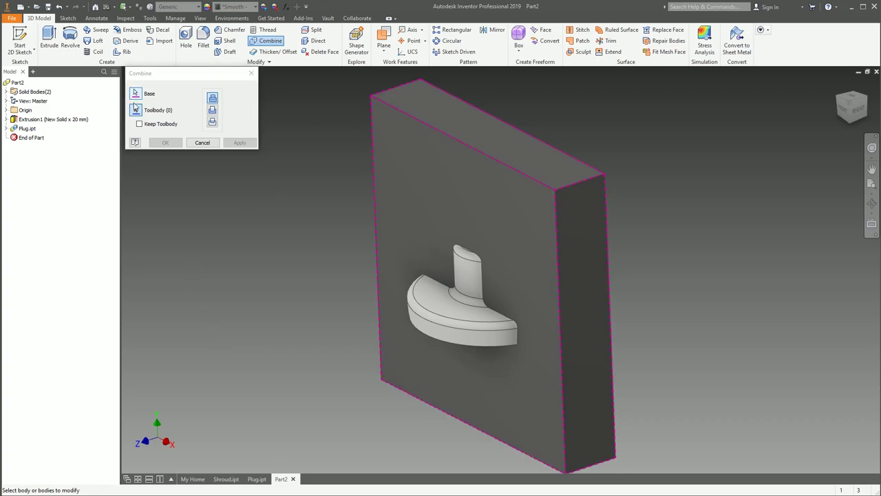
pyautogui.click(456, 311)
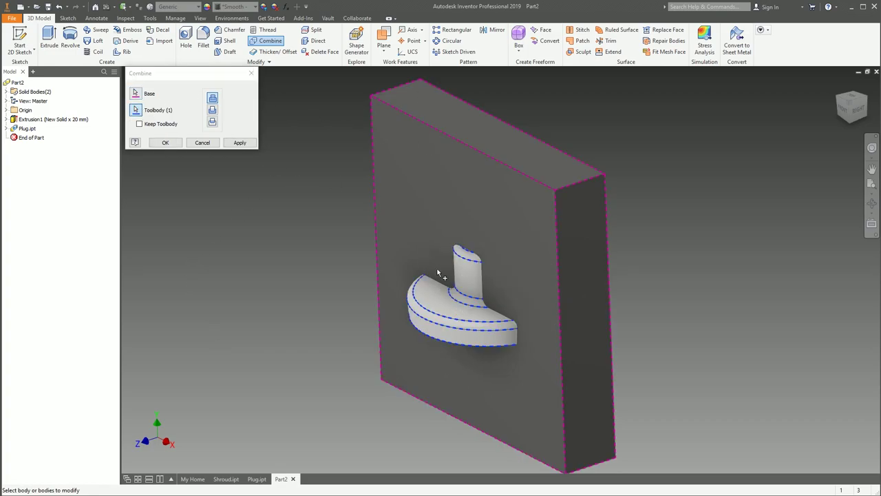
pyautogui.click(213, 110)
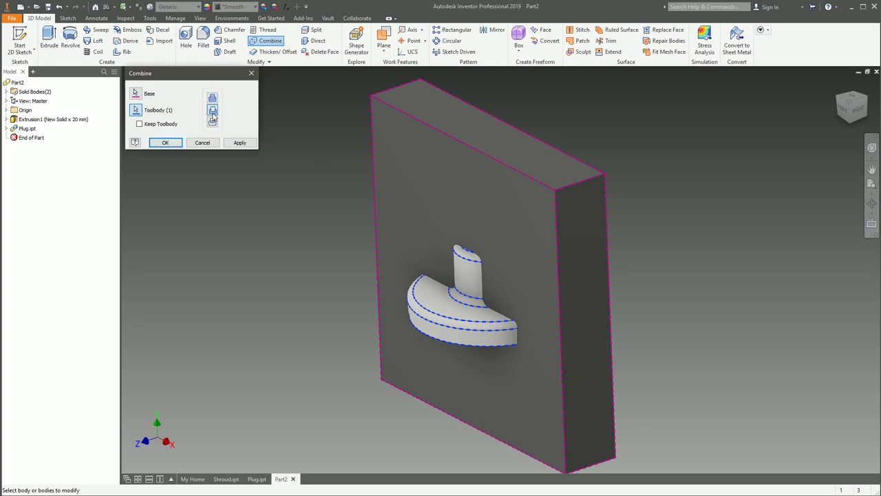
pyautogui.click(172, 141)
pyautogui.keyDown('shift'); pyautogui.moveTo(664, 242); pyautogui.dragTo(704, 230, button='middle'); pyautogui.keyUp('shift')
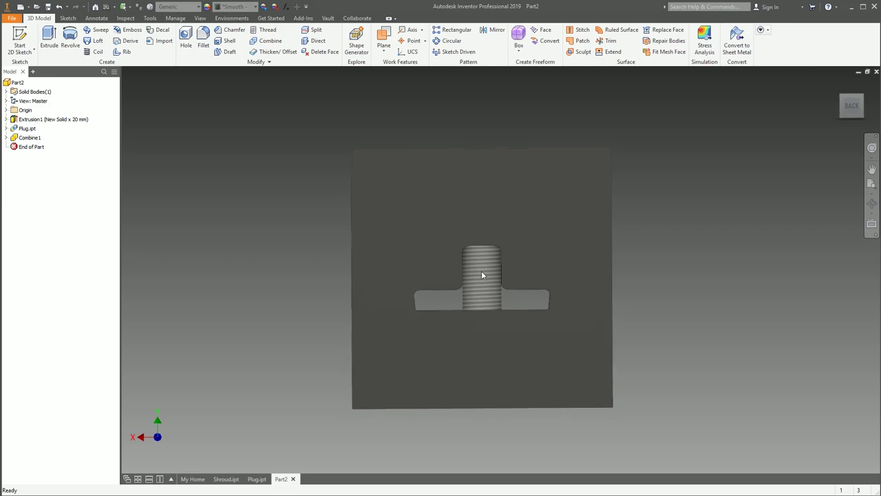
# Delete the threaded cylindrical face left inside the block's plug-shaped cavity, with Heal off
pyautogui.click(257, 479)
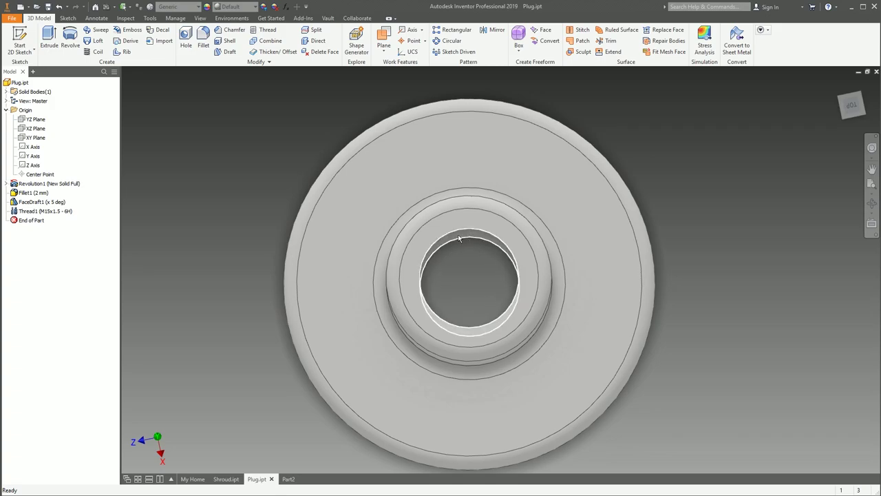
pyautogui.click(283, 479)
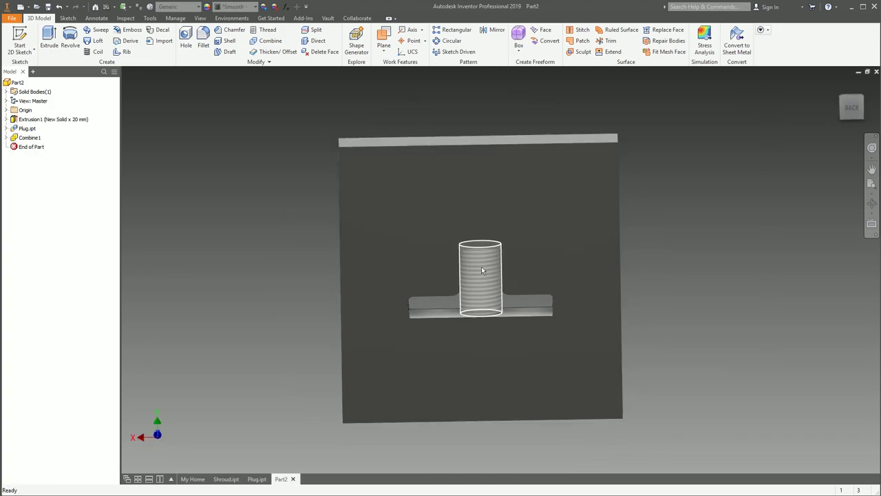
pyautogui.click(321, 53)
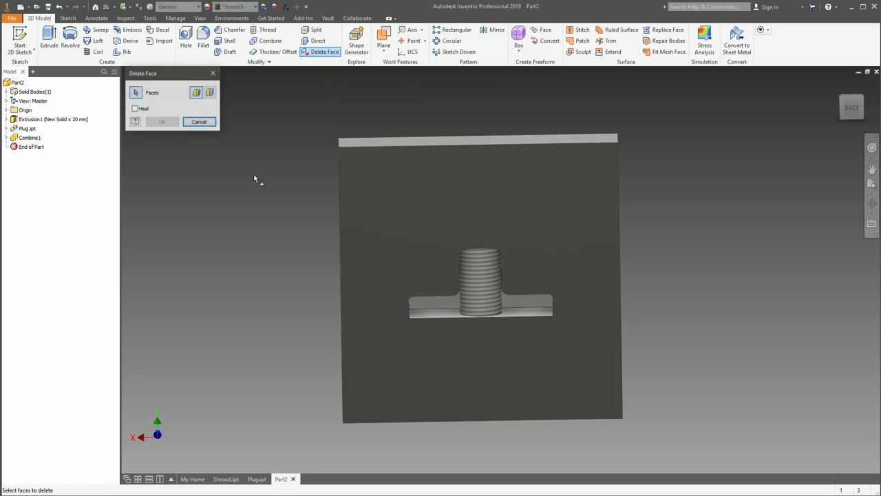
pyautogui.keyDown('shift'); pyautogui.moveTo(204, 248); pyautogui.dragTo(231, 193, button='middle'); pyautogui.keyUp('shift')
pyautogui.scroll(2, 480, 262)
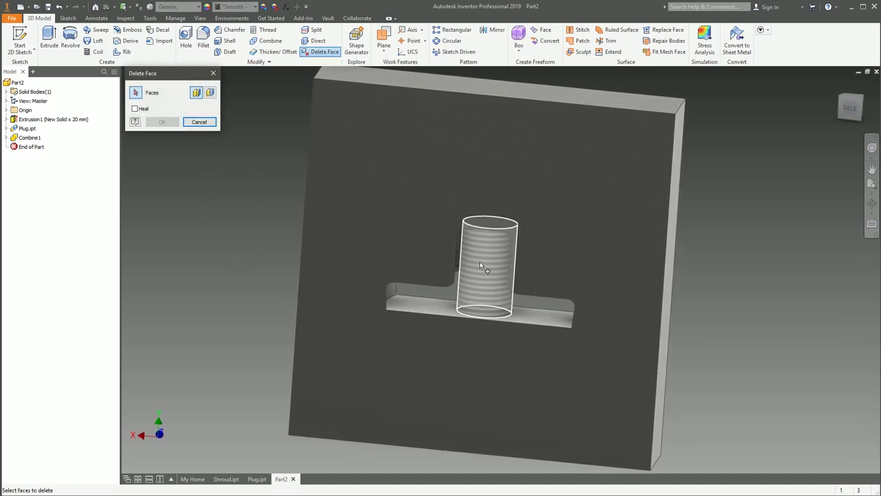
pyautogui.click(480, 261)
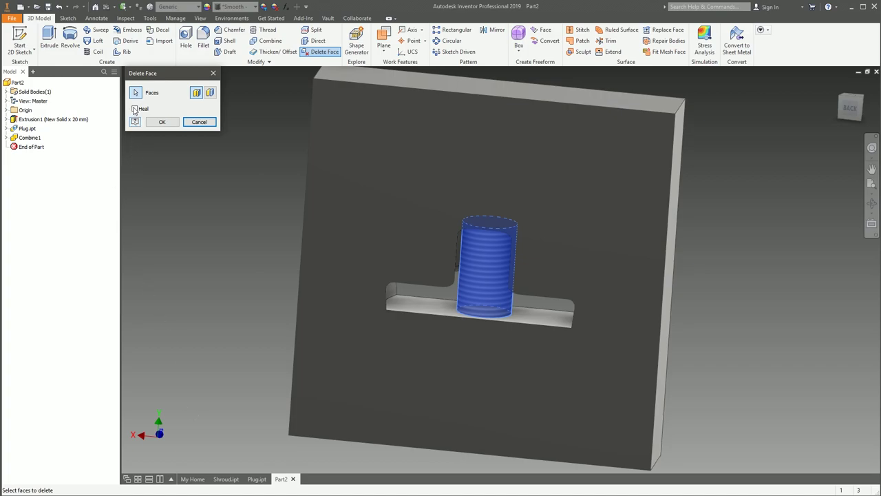
pyautogui.click(158, 121)
# Edit the Delete Face feature of the threaded core to turn Heal on
pyautogui.scroll(3, 521, 414)
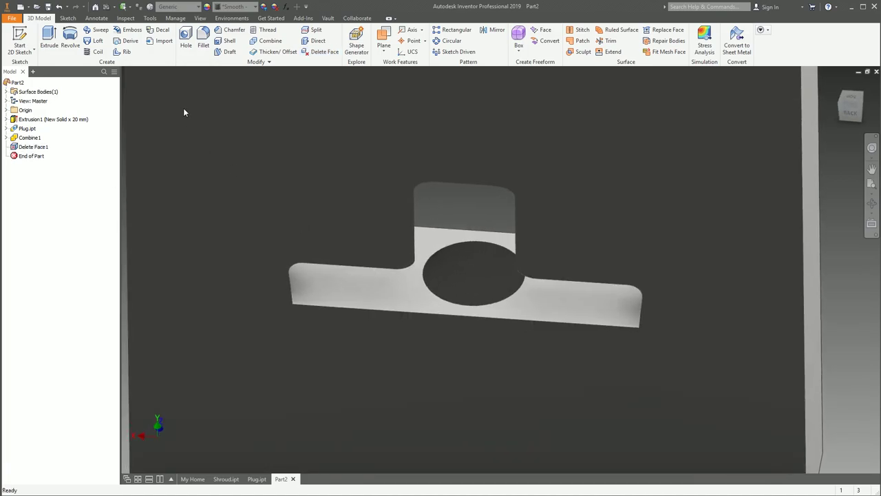
pyautogui.scroll(-3, 136, 241)
pyautogui.doubleClick(33, 147)
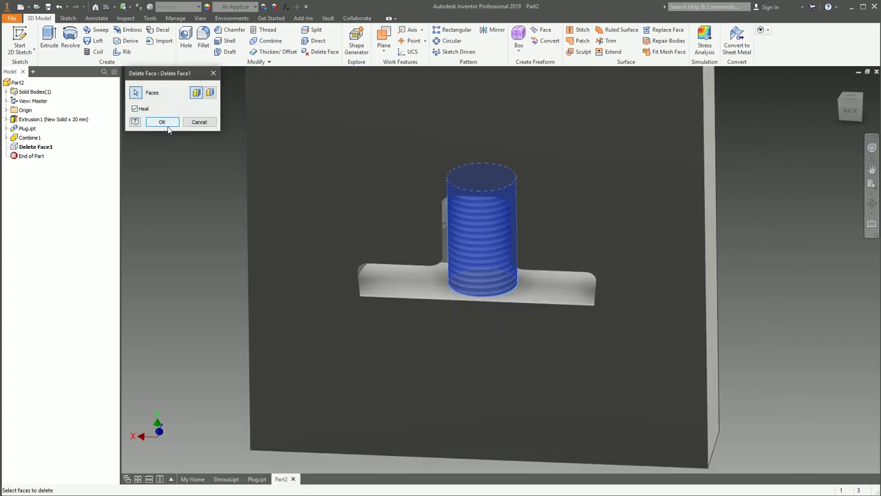
pyautogui.click(161, 122)
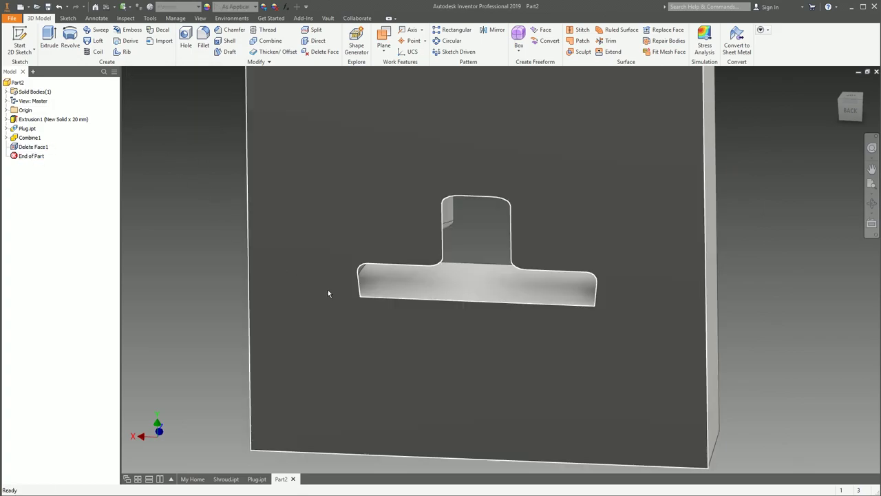
pyautogui.scroll(6, 681, 287)
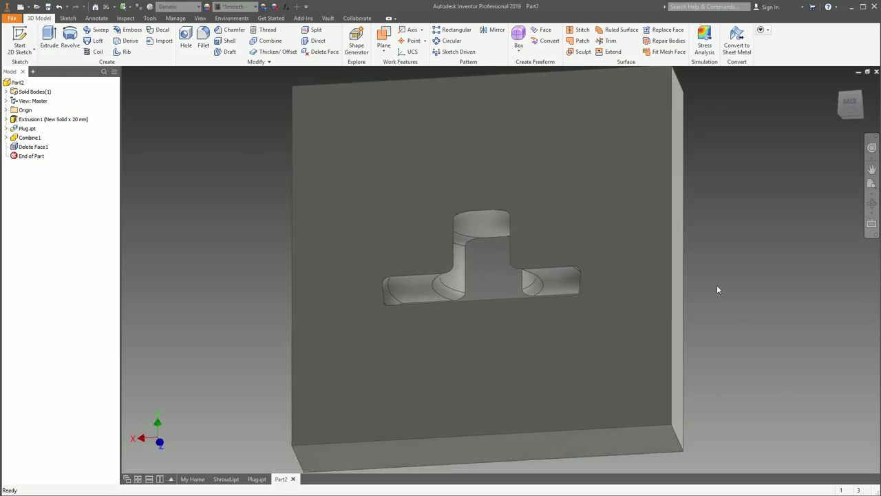
pyautogui.scroll(-5, 744, 265)
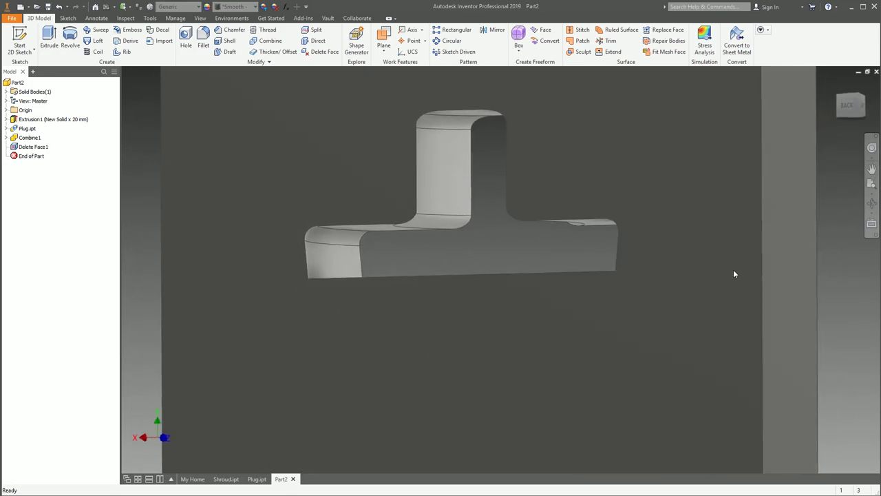
# Fillet the outline edges of the plug-shaped cutout in the block with a 2 mm radius
pyautogui.click(203, 39)
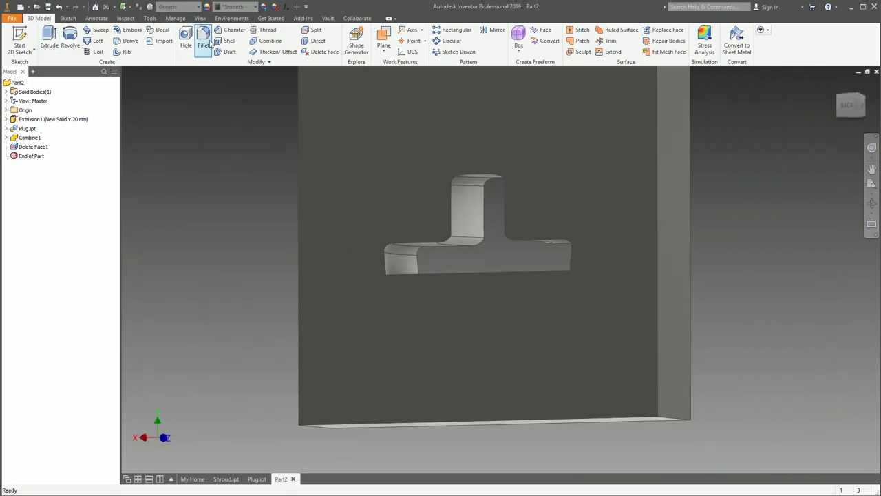
pyautogui.click(434, 271)
pyautogui.keyDown('shift'); pyautogui.moveTo(434, 274); pyautogui.dragTo(681, 289, button='middle'); pyautogui.keyUp('shift')
pyautogui.click(557, 185)
pyautogui.keyDown('shift'); pyautogui.moveTo(585, 292); pyautogui.dragTo(557, 277, button='middle'); pyautogui.keyUp('shift')
pyautogui.click(478, 269)
pyautogui.click(283, 242)
pyautogui.keyDown('shift'); pyautogui.moveTo(463, 309); pyautogui.dragTo(534, 354, button='middle'); pyautogui.keyUp('shift')
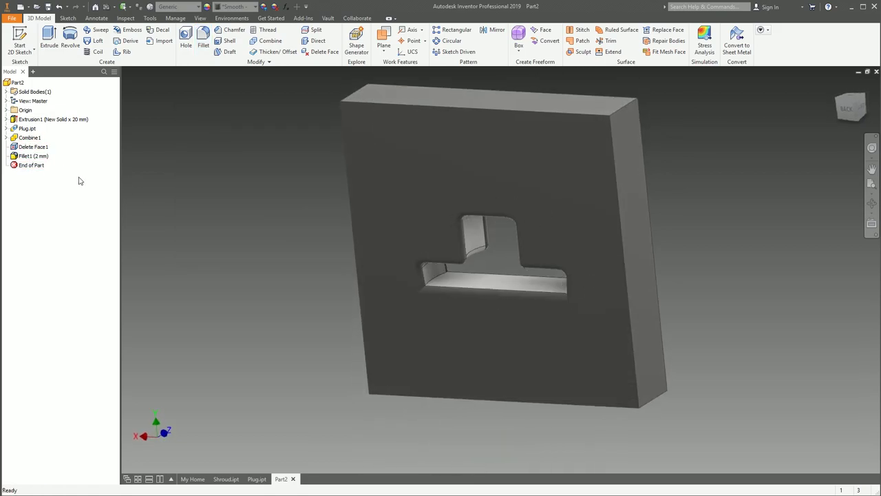
# Open the revolution's profile sketch in Plug.ipt and set the flange thickness to 15 mm
pyautogui.click(258, 479)
pyautogui.press('F6')
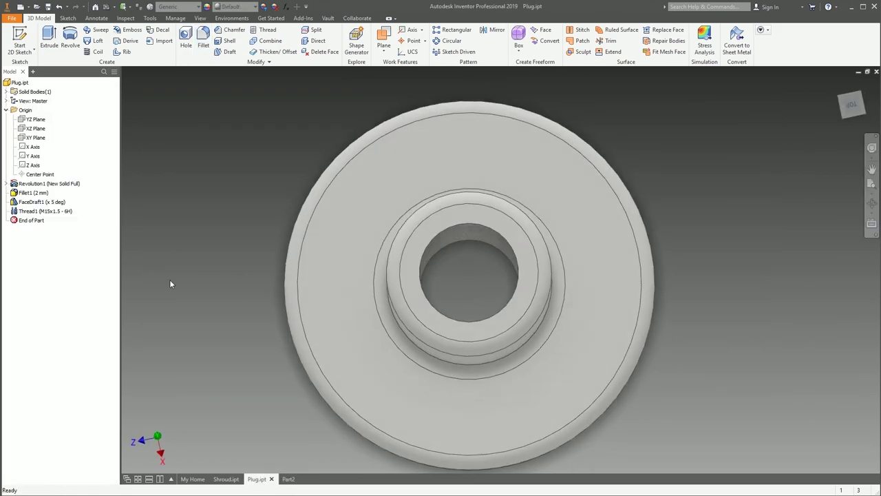
pyautogui.click(5, 184)
pyautogui.doubleClick(35, 193)
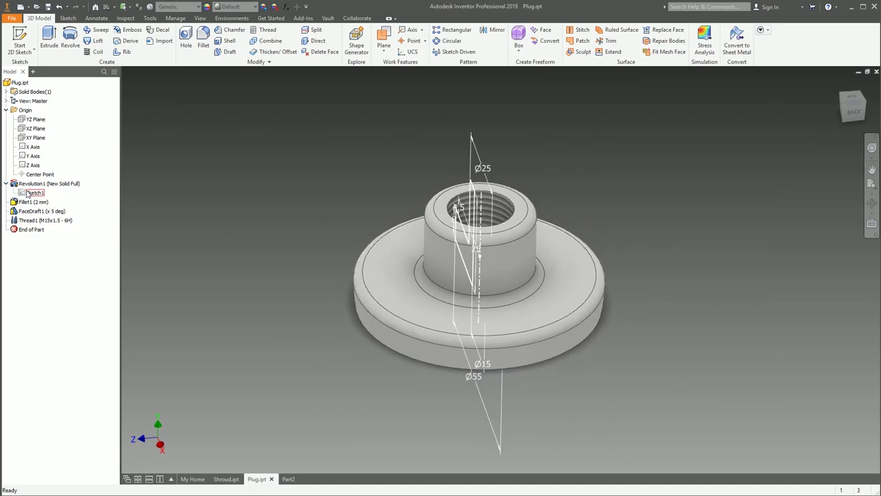
pyautogui.doubleClick(488, 401)
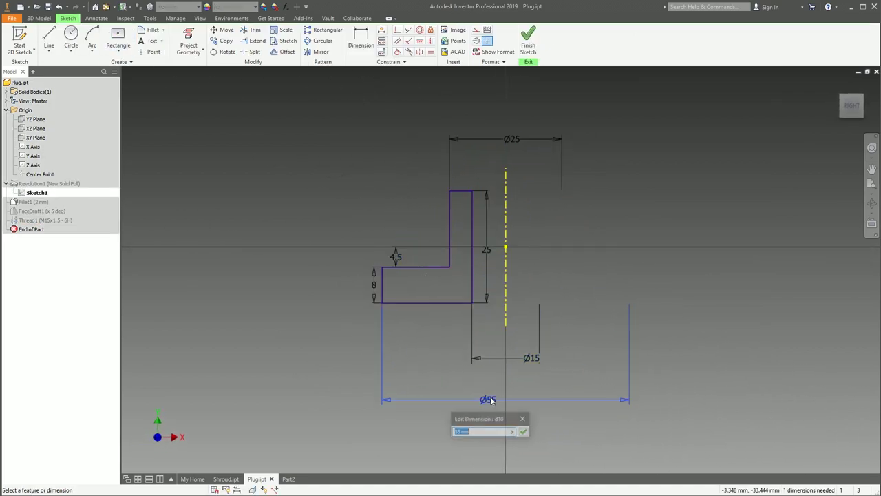
pyautogui.press('Return')
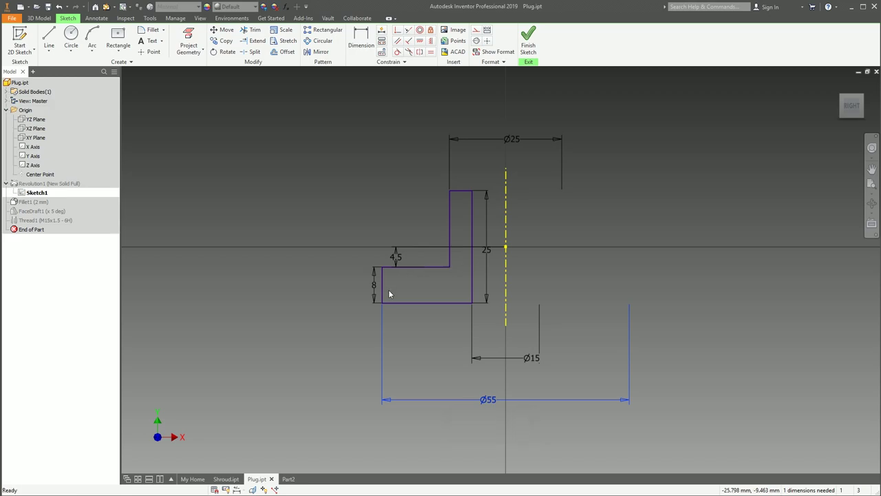
pyautogui.doubleClick(374, 285)
pyautogui.write('15')
pyautogui.press('Return')
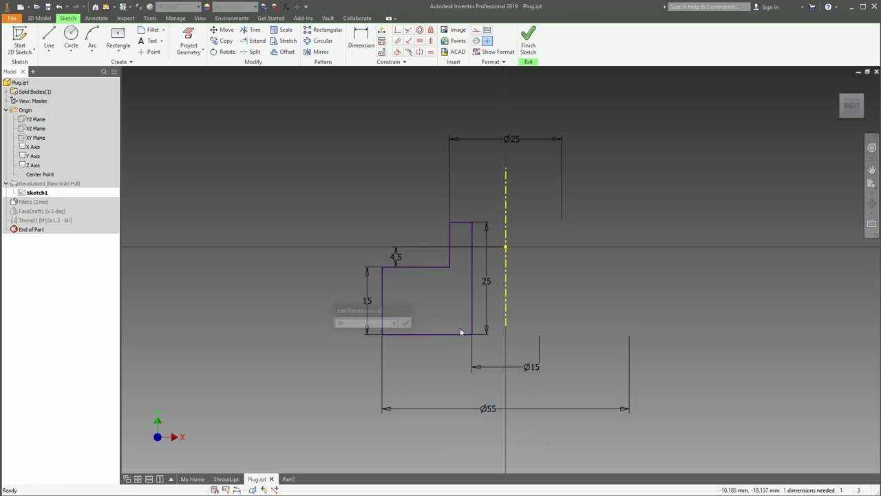
# Set the hub's outer diameter to 30 mm in the profile sketch and finish the sketch
pyautogui.doubleClick(511, 138)
pyautogui.press('Return')
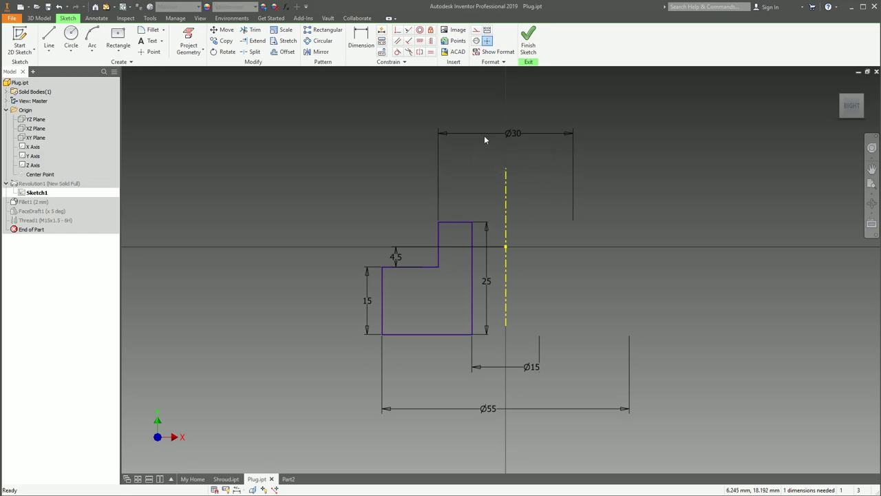
pyautogui.click(528, 41)
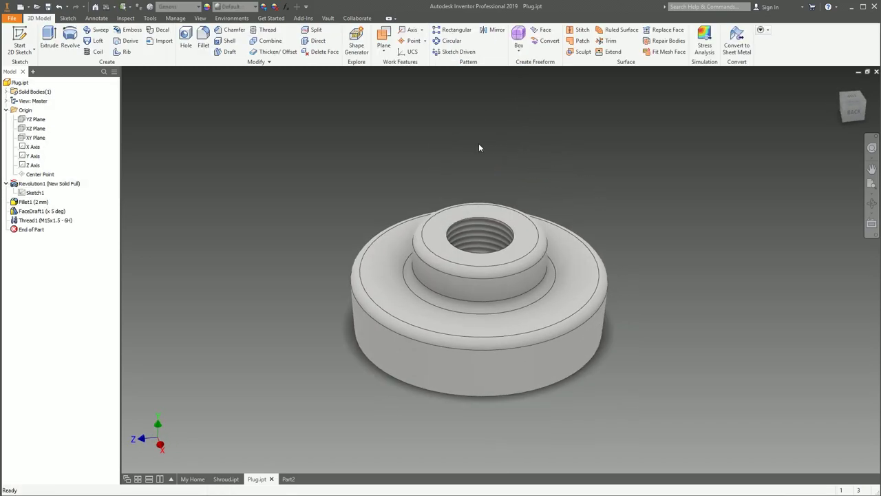
# Save Plug.ipt, accepting the locked design view notice, and update Part2 with the modified derived plug
pyautogui.click(39, 7)
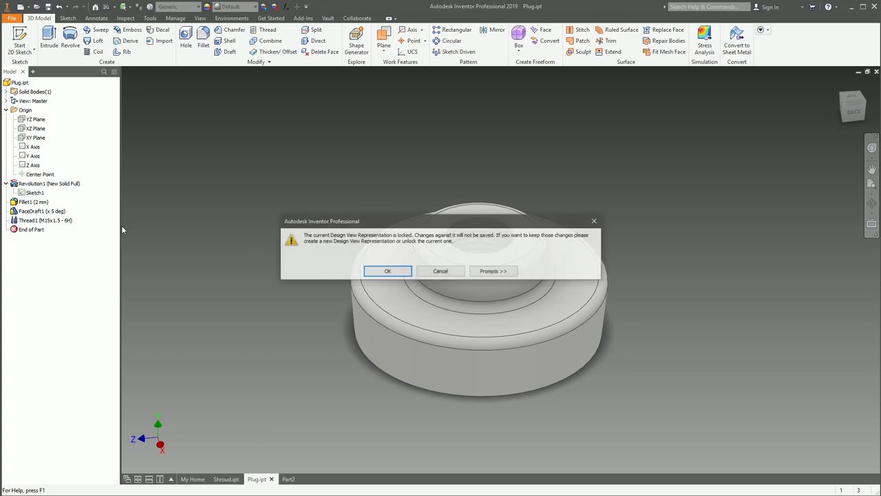
pyautogui.click(386, 270)
pyautogui.click(286, 478)
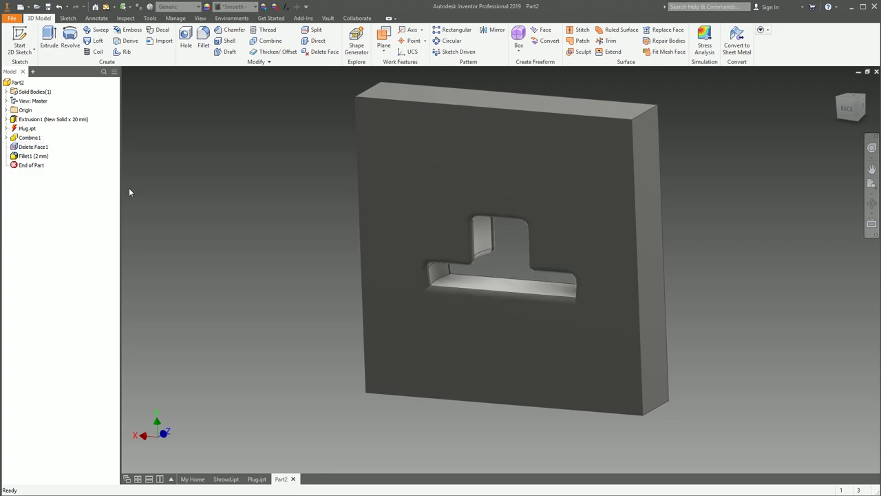
pyautogui.click(105, 7)
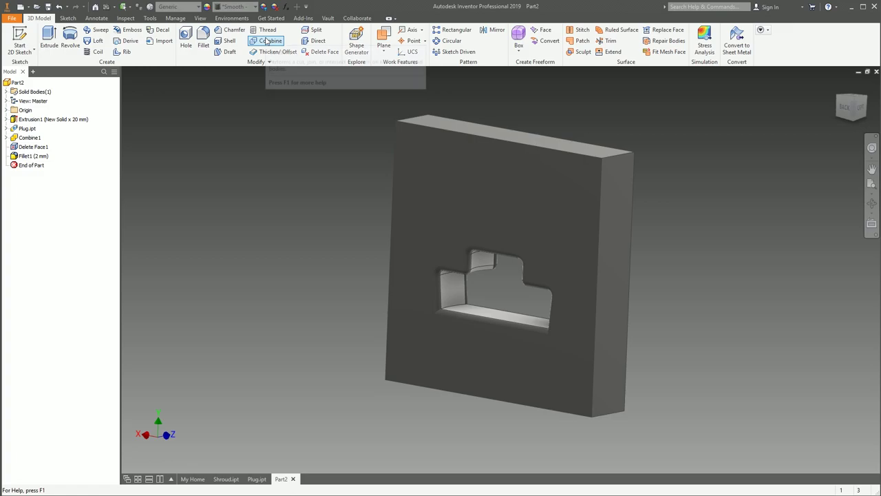
# Delete the block's large planar face around the plug-shaped cutout, with Heal off
pyautogui.click(317, 53)
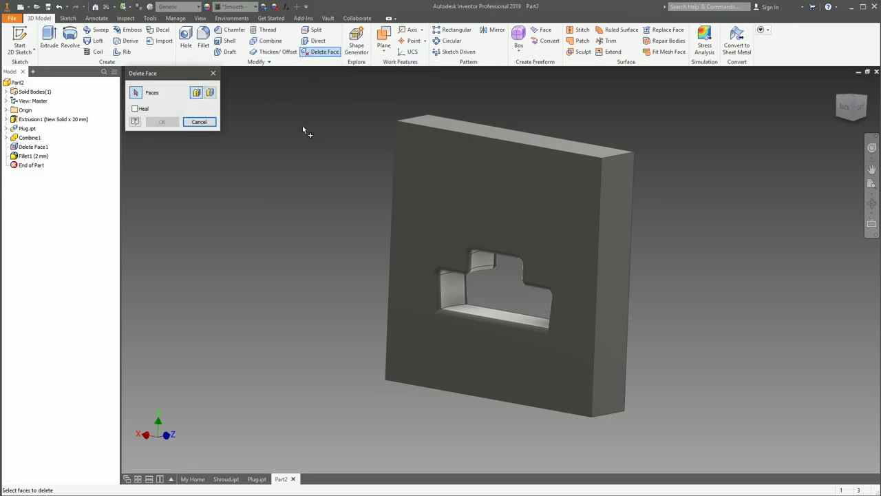
pyautogui.click(210, 95)
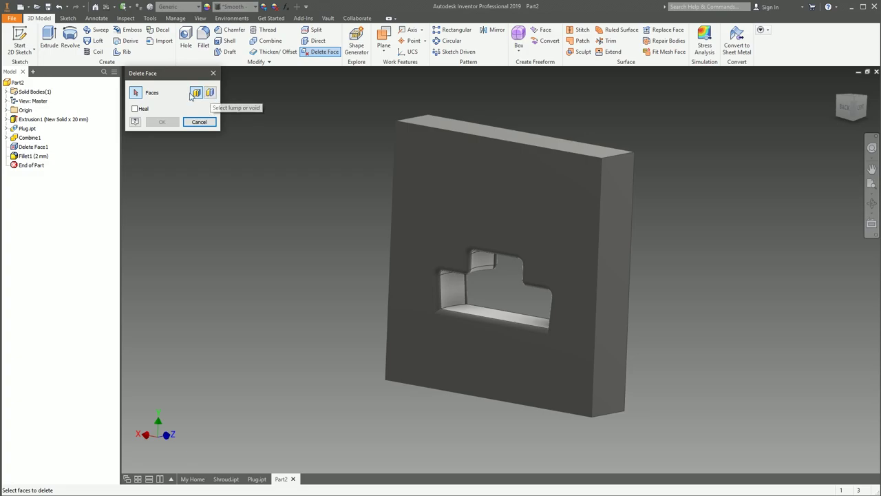
pyautogui.click(457, 184)
pyautogui.click(162, 122)
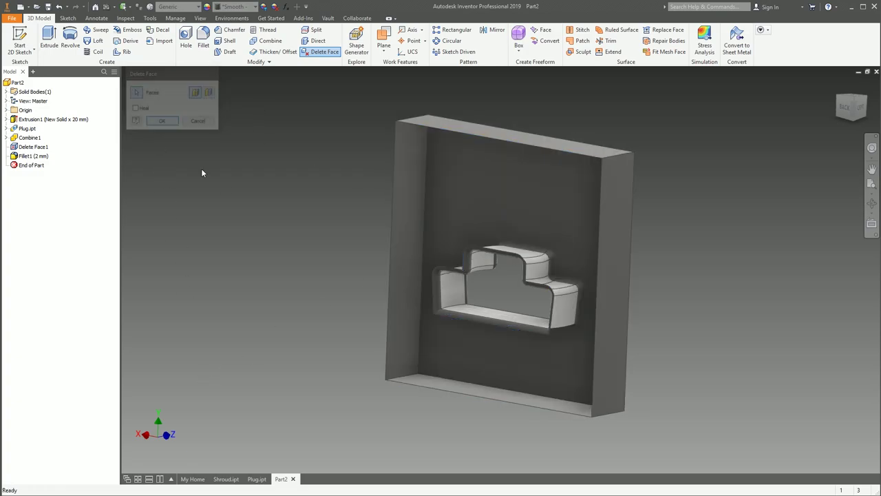
# Undo the deletion of the block's large planar face
pyautogui.press('F6')
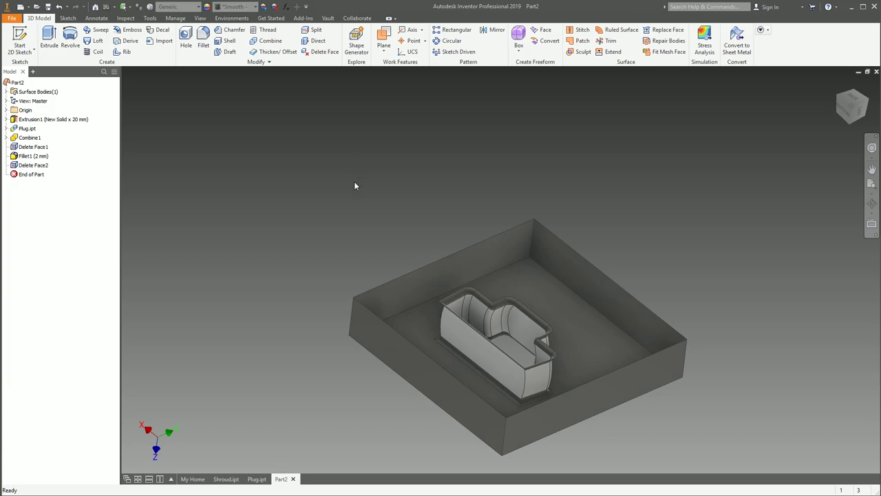
pyautogui.hotkey('ctrl', 'z')
pyautogui.click(320, 52)
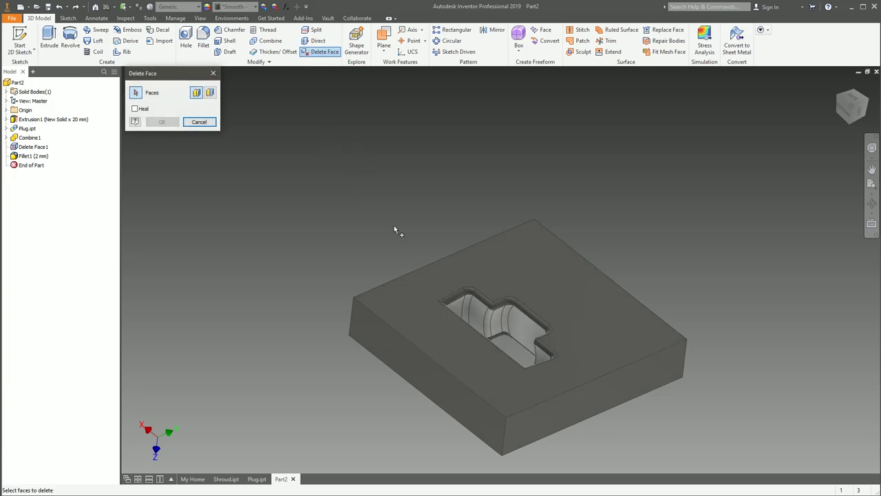
pyautogui.keyDown('shift'); pyautogui.moveTo(489, 319); pyautogui.dragTo(601, 217, button='middle'); pyautogui.keyUp('shift')
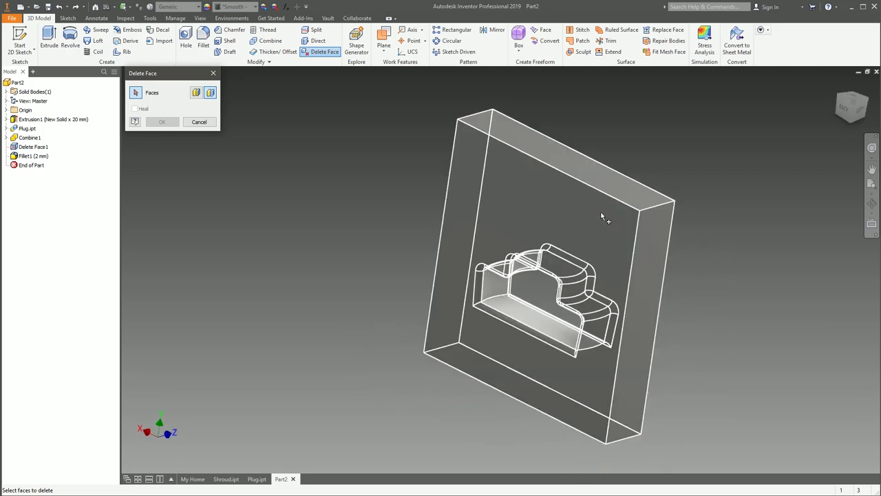
pyautogui.keyDown('shift'); pyautogui.moveTo(601, 215); pyautogui.dragTo(600, 216, button='middle'); pyautogui.keyUp('shift')
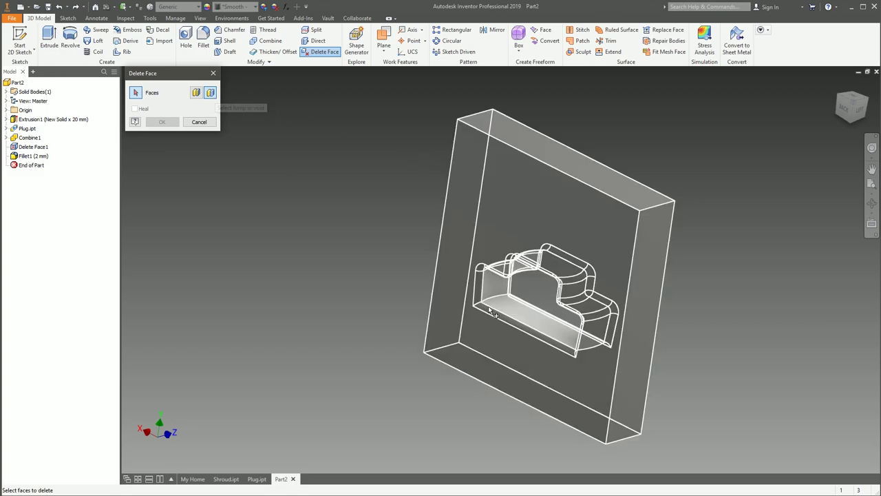
pyautogui.press('Escape')
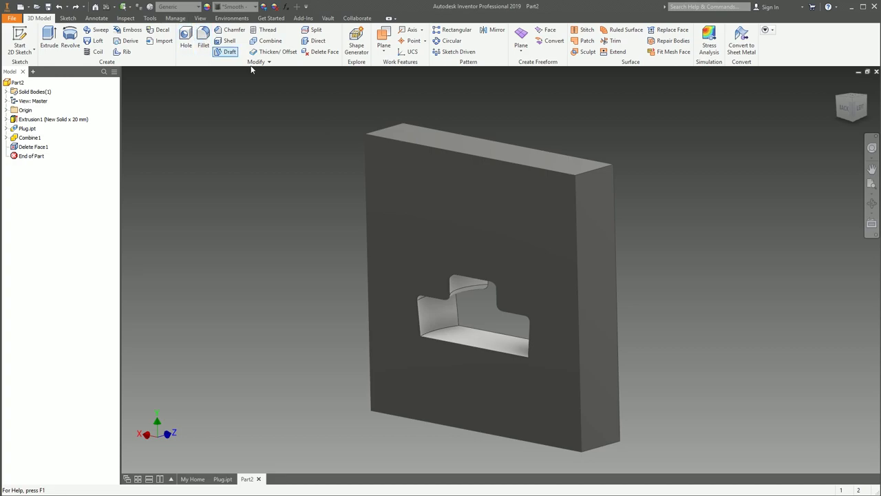
# Fillet the block's upper corner edge with a 9.25 mm radius
pyautogui.click(204, 38)
pyautogui.click(599, 170)
pyautogui.click(284, 242)
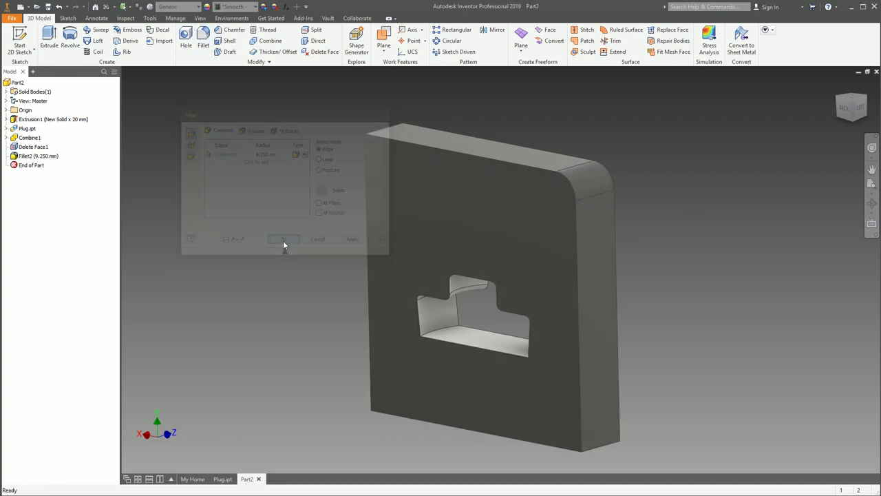
pyautogui.scroll(-2, 279, 230)
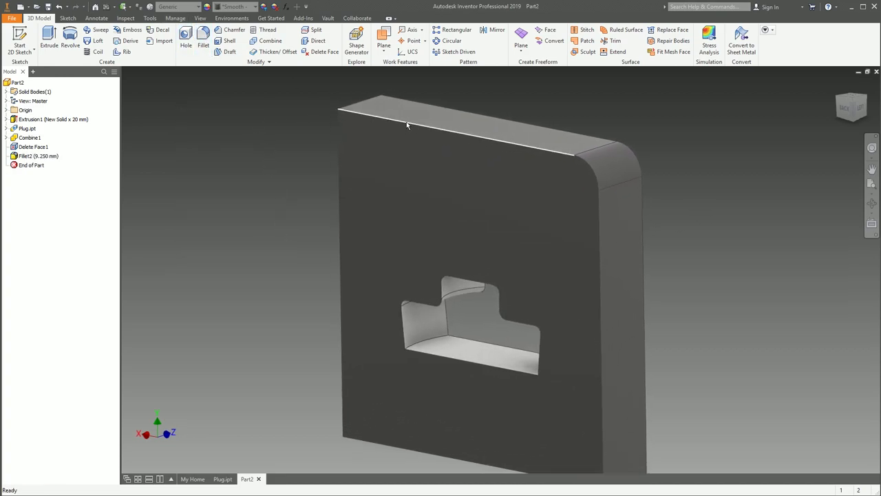
pyautogui.click(504, 153)
pyautogui.keyDown('ctrl'); pyautogui.click(609, 167); pyautogui.keyUp('ctrl')
pyautogui.keyDown('ctrl'); pyautogui.click(623, 254); pyautogui.keyUp('ctrl')
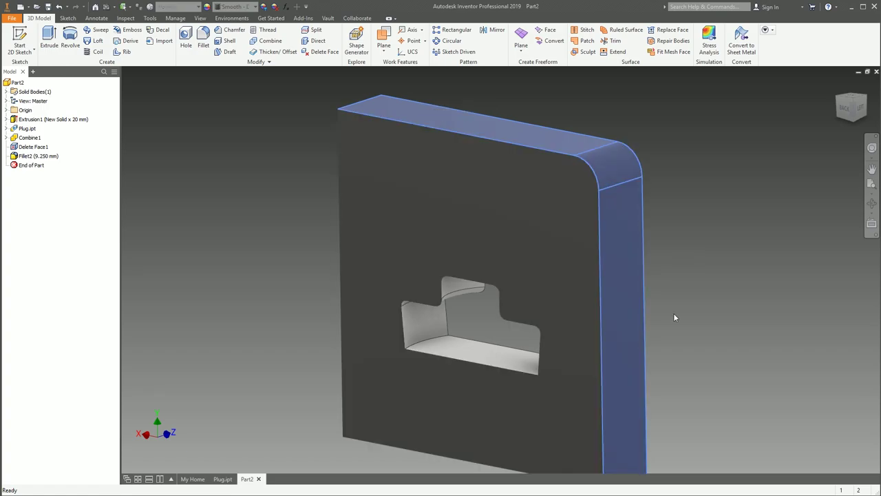
pyautogui.keyDown('ctrl'); pyautogui.click(601, 155); pyautogui.keyUp('ctrl')
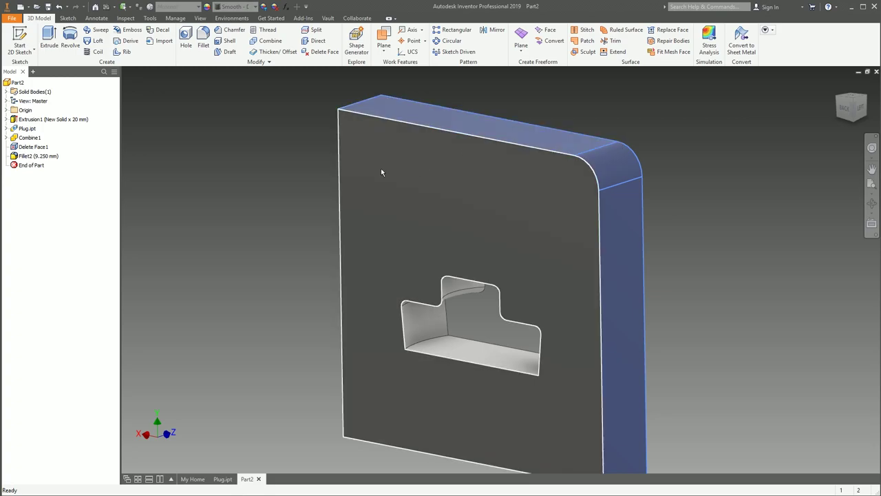
pyautogui.click(231, 121)
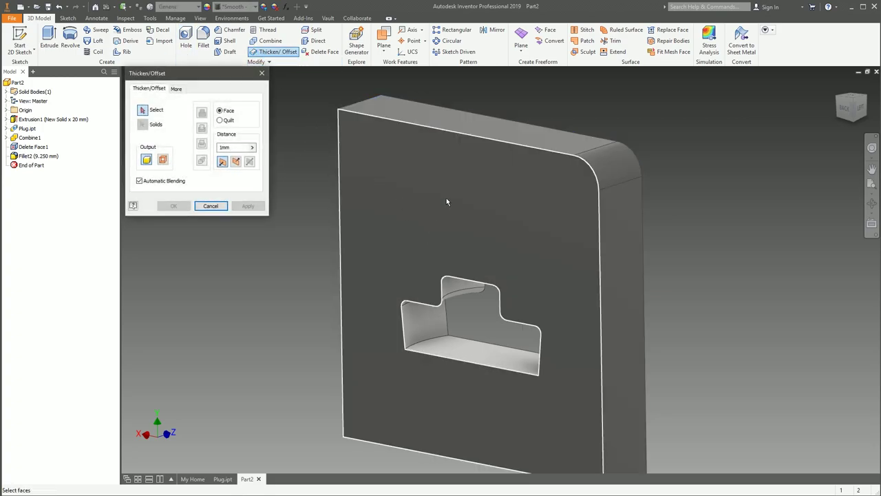
# Thicken the block's top face, rounded corner and adjoining side face outward by 2 mm
pyautogui.click(513, 133)
pyautogui.click(621, 174)
pyautogui.keyDown('shift'); pyautogui.moveTo(381, 185); pyautogui.dragTo(633, 131, button='middle'); pyautogui.keyUp('shift')
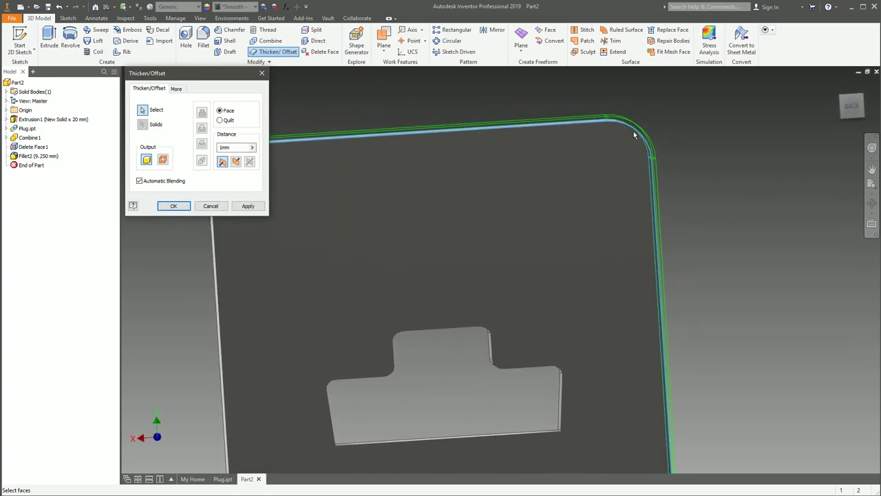
pyautogui.click(221, 148)
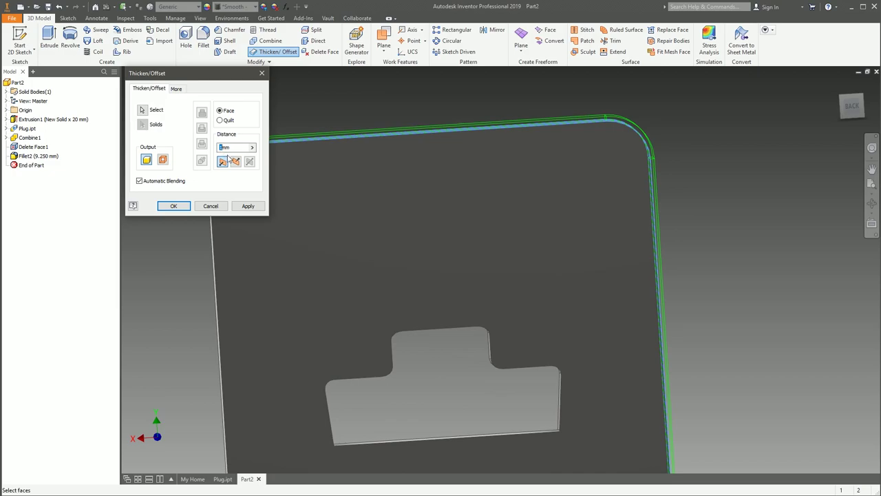
pyautogui.write('2')
pyautogui.click(174, 207)
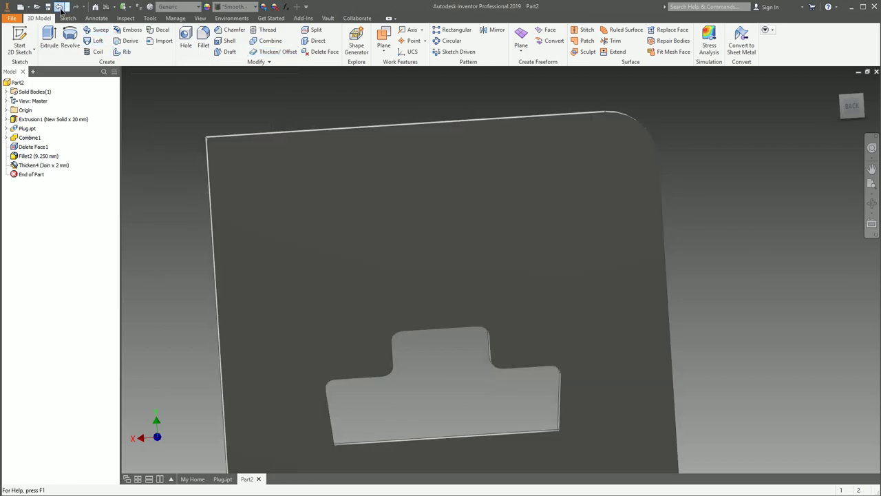
# Undo and redo the 2 mm thickening to compare the block, and delete the thicken feature
pyautogui.click(60, 9)
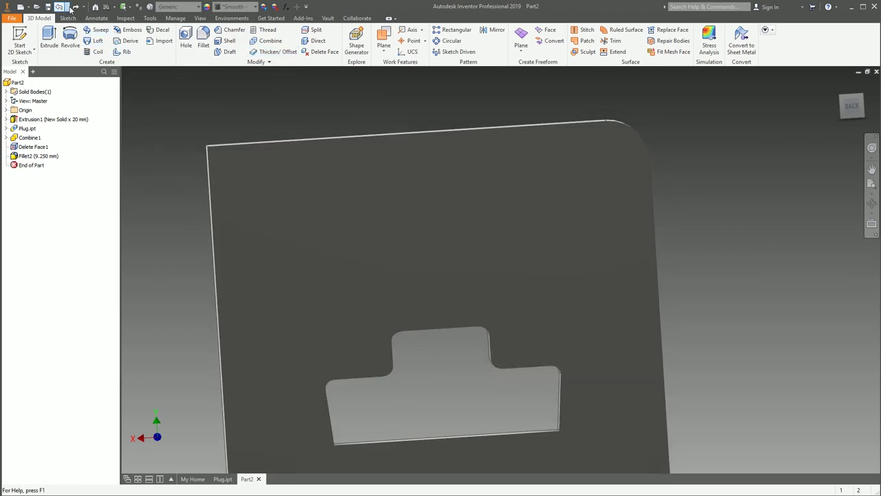
pyautogui.click(70, 7)
pyautogui.click(73, 8)
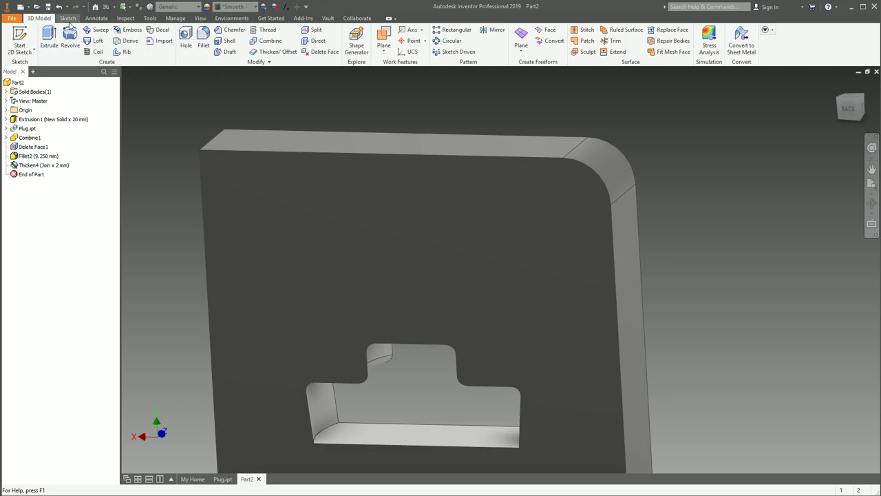
pyautogui.rightClick(28, 164)
pyautogui.click(42, 177)
# Examine the wall and fillet faces inside the plug-shaped cutout
pyautogui.keyDown('shift'); pyautogui.moveTo(241, 275); pyautogui.dragTo(596, 325, button='middle'); pyautogui.keyUp('shift')
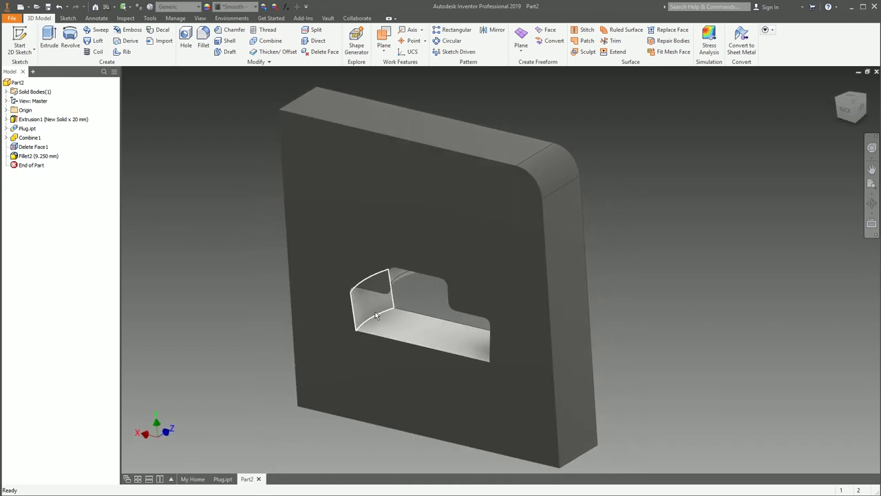
pyautogui.click(360, 311)
pyautogui.click(430, 318)
pyautogui.keyDown('shift'); pyautogui.moveTo(422, 334); pyautogui.dragTo(410, 311, button='middle'); pyautogui.keyUp('shift')
pyautogui.click(412, 309)
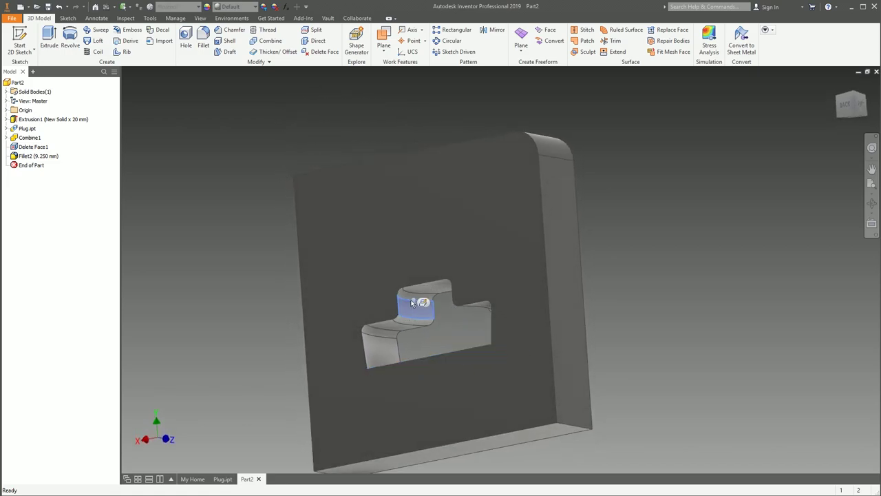
pyautogui.click(409, 296)
pyautogui.keyDown('shift'); pyautogui.moveTo(393, 342); pyautogui.dragTo(417, 312, button='middle'); pyautogui.keyUp('shift')
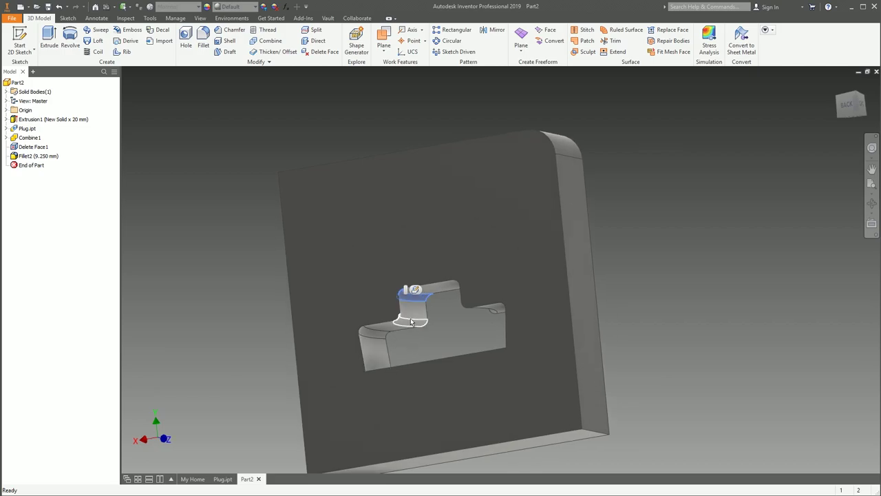
pyautogui.click(243, 297)
# Thicken/offset the plug-shaped cutout's inner faces by 1 mm with the direction flipped and Automatic Face Chain on
pyautogui.click(275, 52)
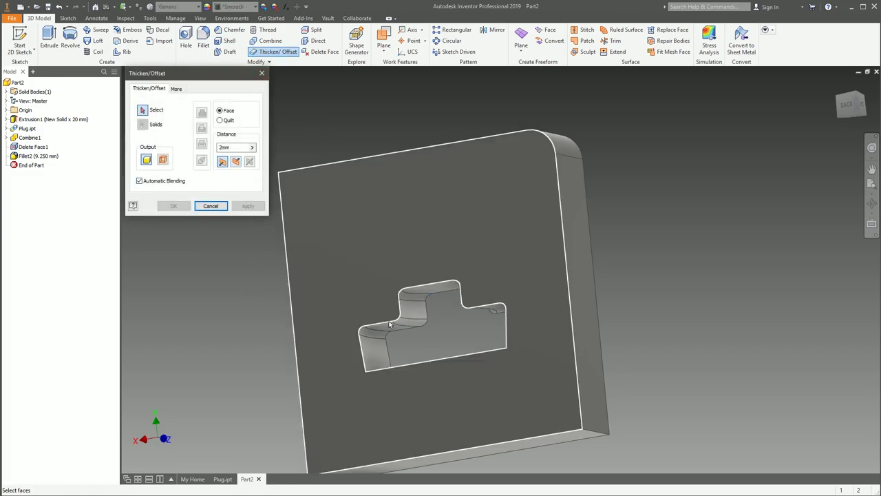
pyautogui.click(176, 90)
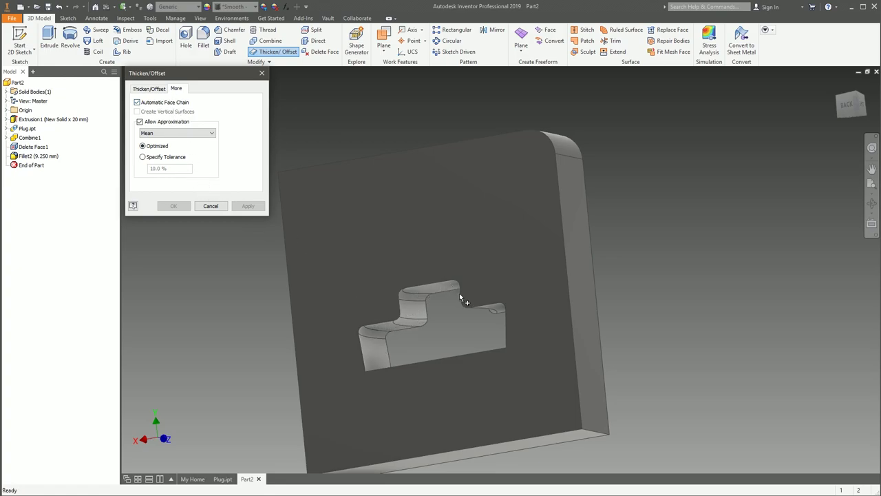
pyautogui.click(143, 90)
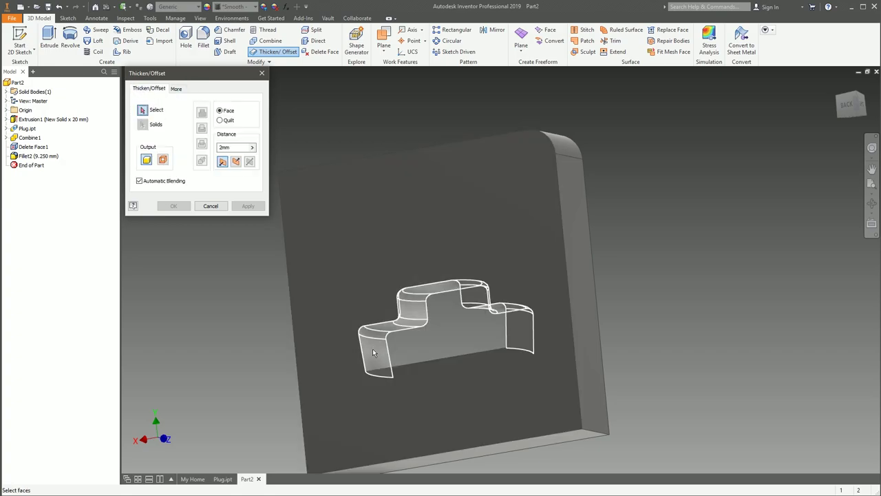
pyautogui.click(373, 348)
pyautogui.keyDown('shift'); pyautogui.moveTo(385, 292); pyautogui.dragTo(376, 366, button='middle'); pyautogui.keyUp('shift')
pyautogui.click(385, 370)
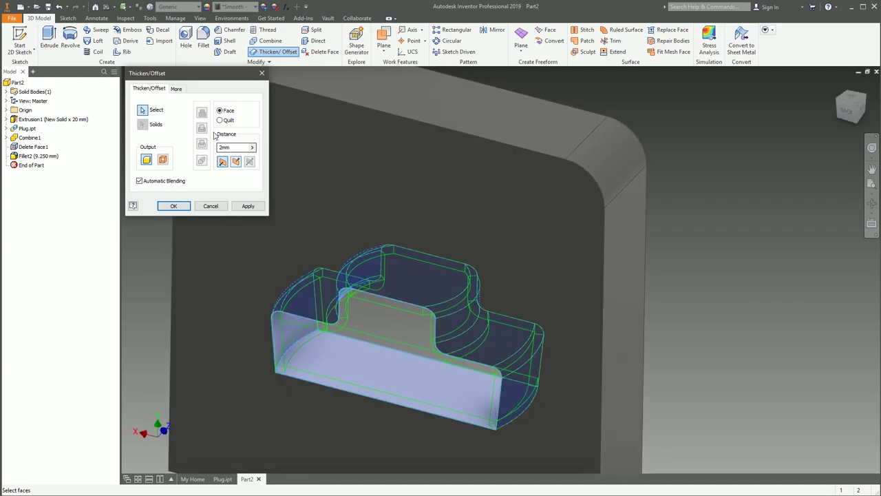
pyautogui.moveTo(303, 275)
pyautogui.keyDown('shift'); pyautogui.mouseDown(button='middle')
pyautogui.moveTo(350, 317)
pyautogui.moveTo(404, 287)
pyautogui.moveTo(417, 291)
pyautogui.moveTo(406, 306)
pyautogui.mouseUp(button='middle'); pyautogui.keyUp('shift')
pyautogui.click(235, 162)
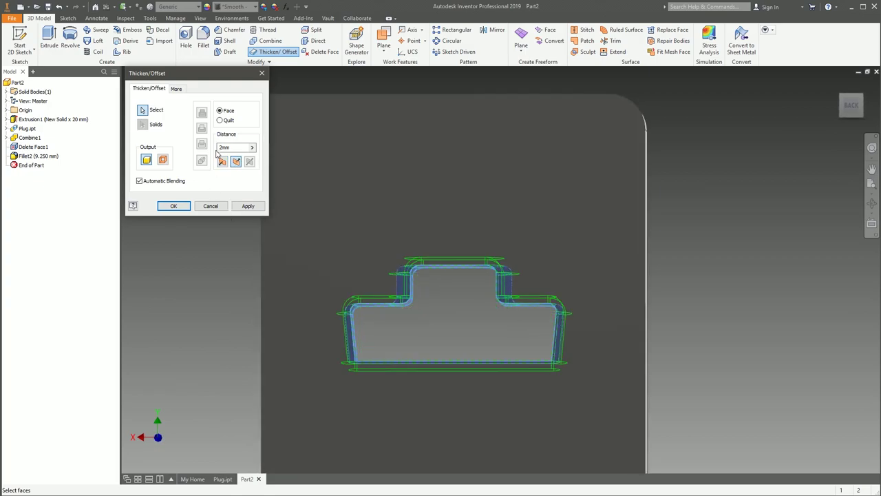
pyautogui.write('1')
pyautogui.click(173, 205)
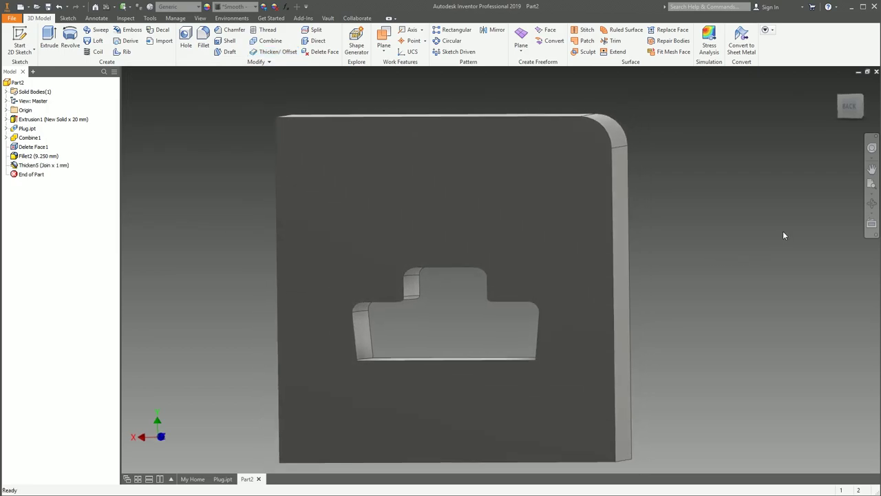
# Undo and redo the 1 mm cutout thickening to compare the size of the opening
pyautogui.click(60, 8)
pyautogui.click(73, 9)
pyautogui.click(59, 8)
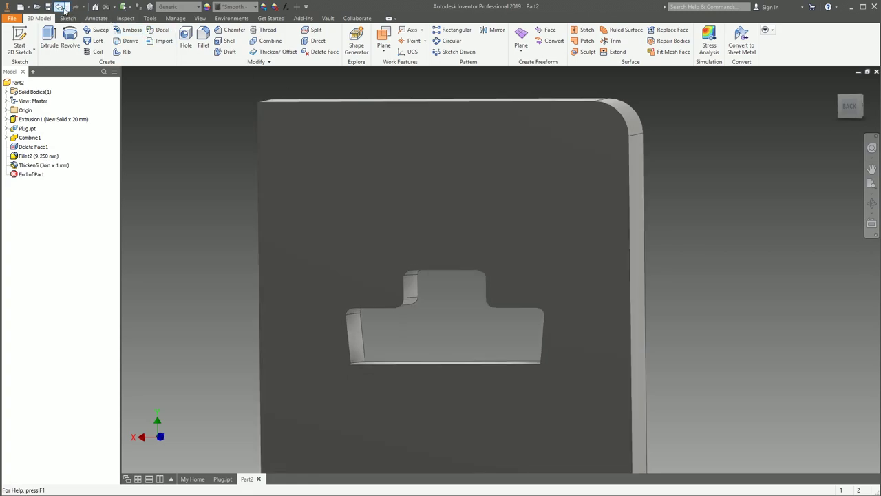
pyautogui.click(75, 8)
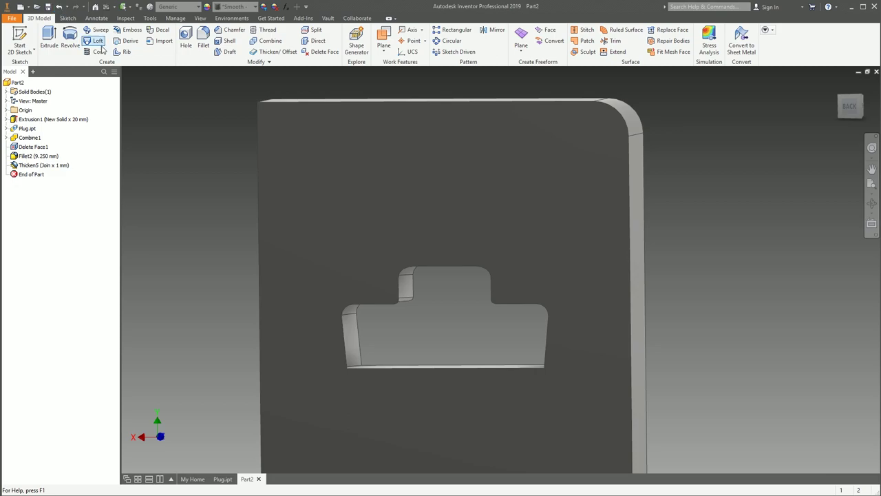
pyautogui.keyDown('shift'); pyautogui.moveTo(683, 245); pyautogui.dragTo(716, 257, button='middle'); pyautogui.keyUp('shift')
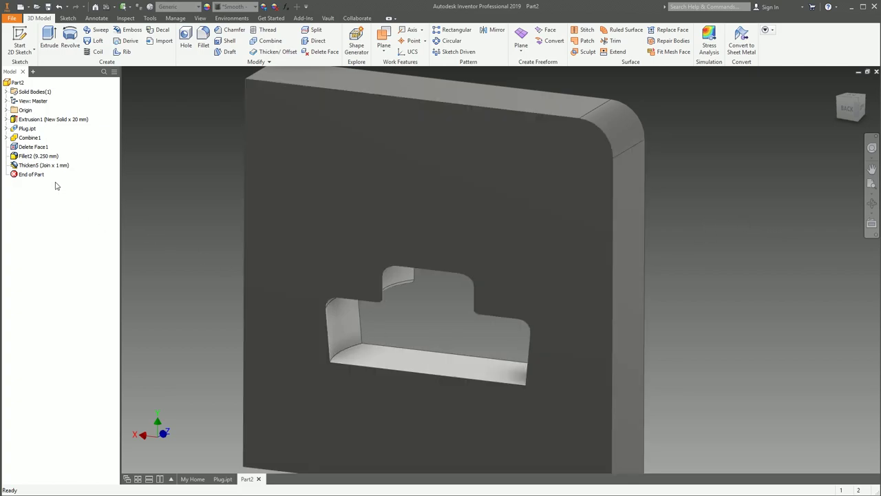
# In a new part, create a freeform plane on the XY plane centred at the origin, 100 by 75 mm with 5 by 5 faces
pyautogui.click(20, 7)
pyautogui.doubleClick(407, 161)
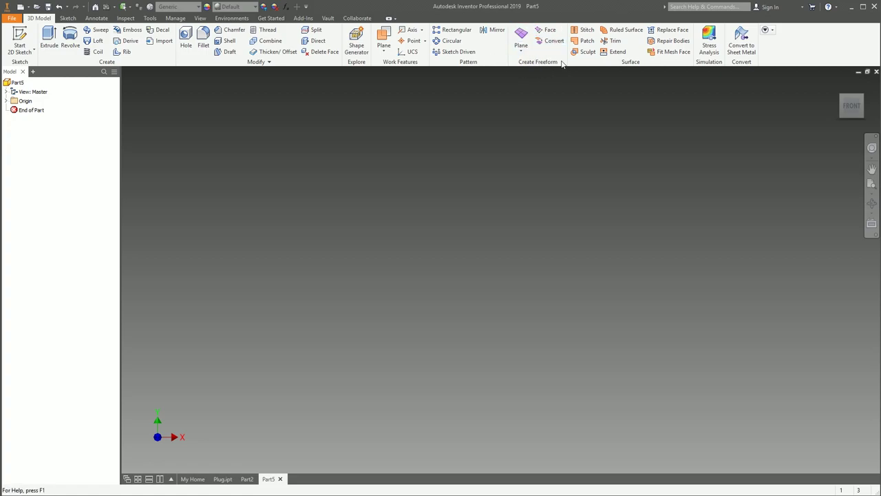
pyautogui.click(521, 36)
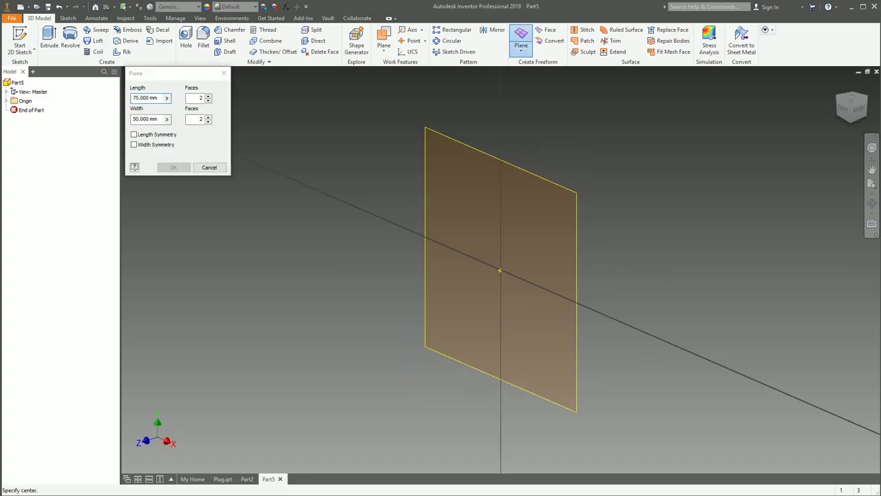
pyautogui.click(499, 270)
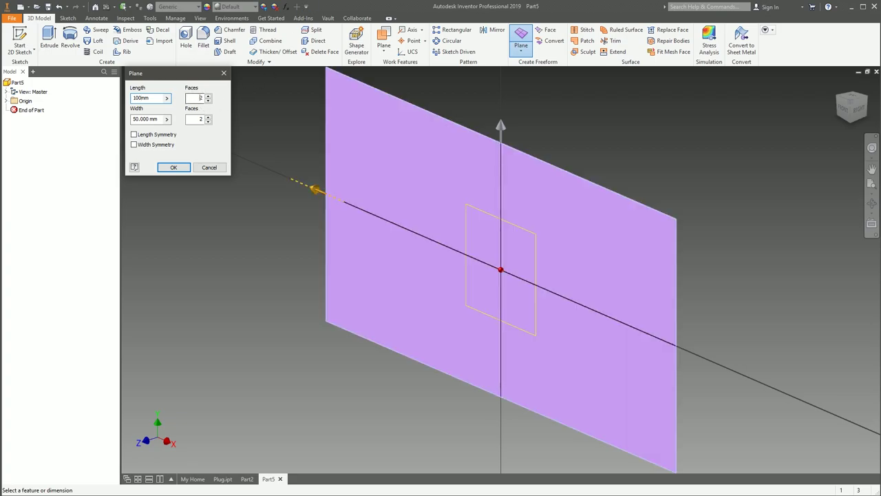
pyautogui.write('5')
pyautogui.press('Tab')
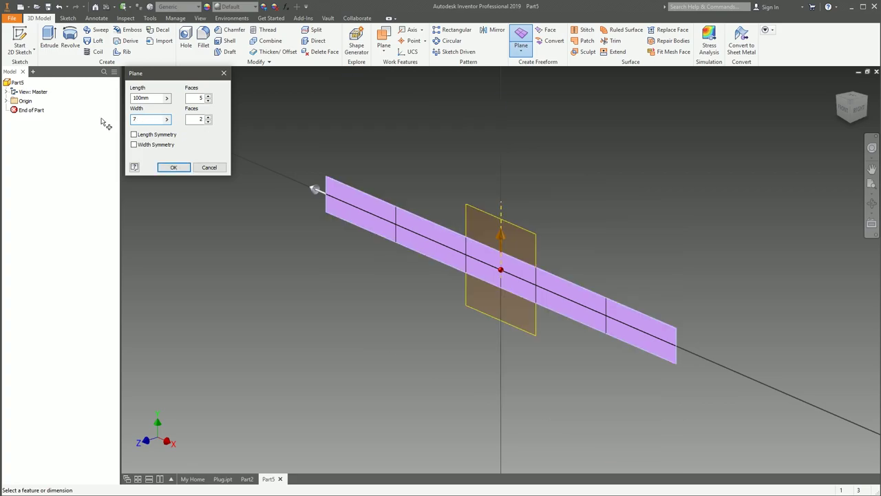
pyautogui.doubleClick(200, 120)
pyautogui.write('5')
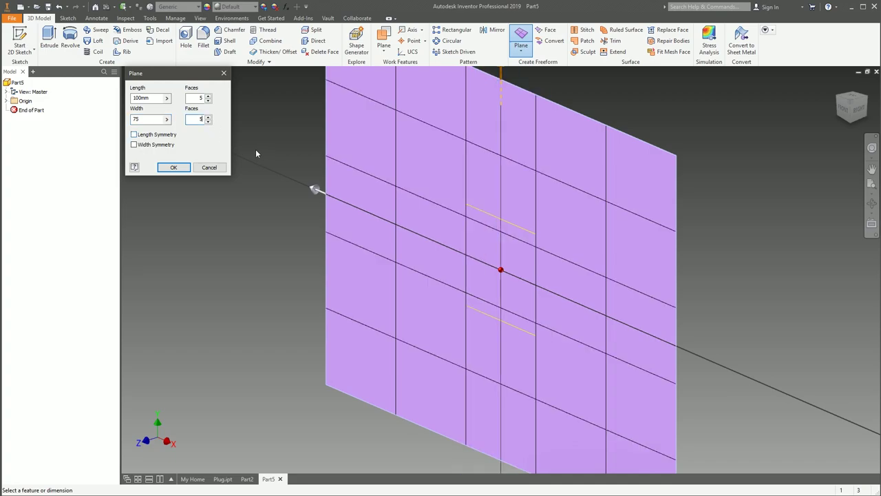
pyautogui.click(174, 167)
# Edit the freeform plane's shape by lowering two faces along Z and raising a third one
pyautogui.keyDown('shift'); pyautogui.moveTo(767, 288); pyautogui.dragTo(719, 250, button='middle'); pyautogui.keyUp('shift')
pyautogui.press('F6')
pyautogui.click(71, 42)
pyautogui.click(307, 266)
pyautogui.moveTo(338, 219); pyautogui.dragTo(338, 279)
pyautogui.click(434, 242)
pyautogui.moveTo(442, 198); pyautogui.dragTo(445, 229)
pyautogui.click(536, 294)
pyautogui.moveTo(536, 249); pyautogui.dragTo(533, 203)
# Pull the freeform surface's nearest corner point down along Z by about 32.25 mm
pyautogui.click(512, 366)
pyautogui.click(515, 317)
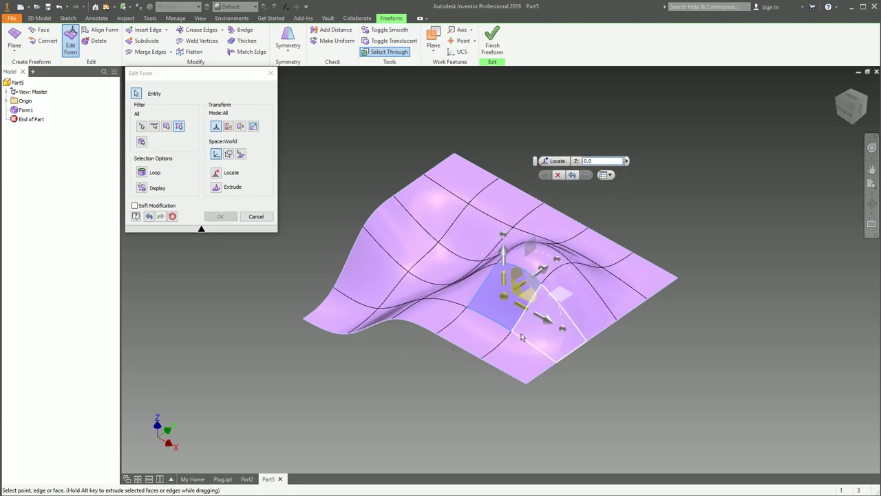
pyautogui.moveTo(515, 317); pyautogui.dragTo(526, 418)
pyautogui.click(524, 385)
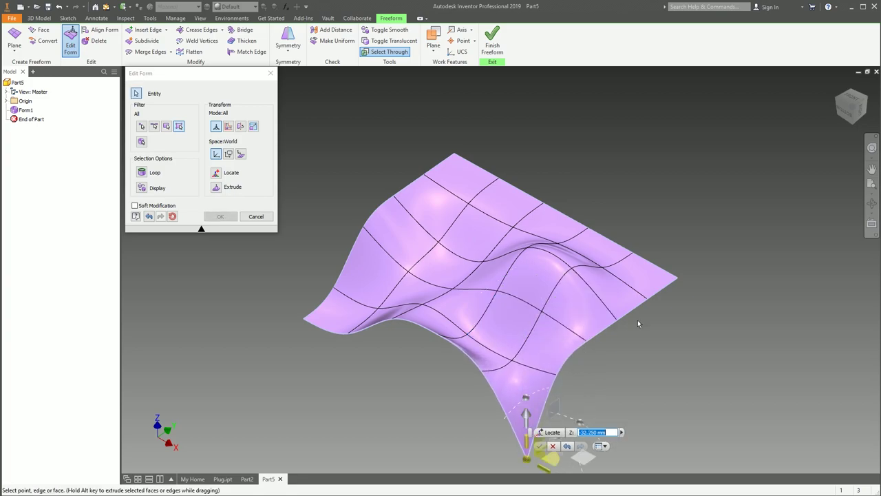
# Raise the face at the neighbouring corner along Z, and lift a face on the far edge by about 14 mm
pyautogui.click(665, 284)
pyautogui.moveTo(639, 231); pyautogui.dragTo(639, 194)
pyautogui.click(514, 209)
pyautogui.moveTo(505, 161); pyautogui.dragTo(505, 127)
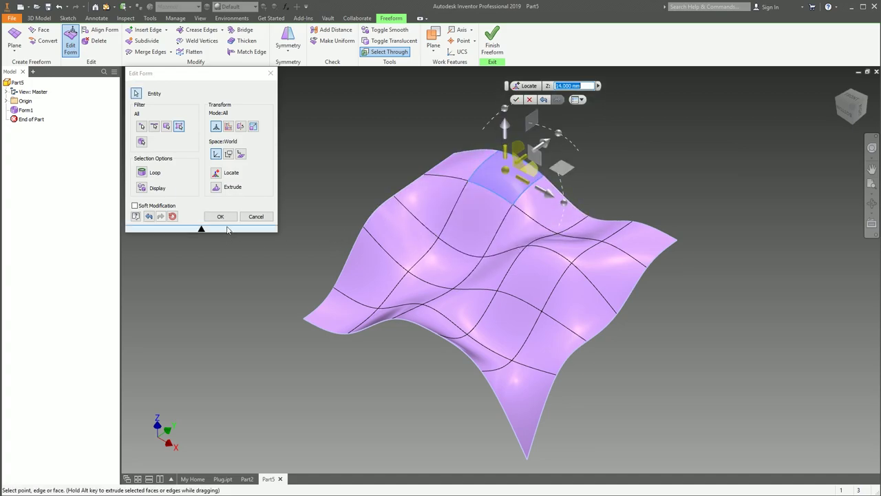
# Accept the shape edits and finish the freeform surface
pyautogui.click(220, 217)
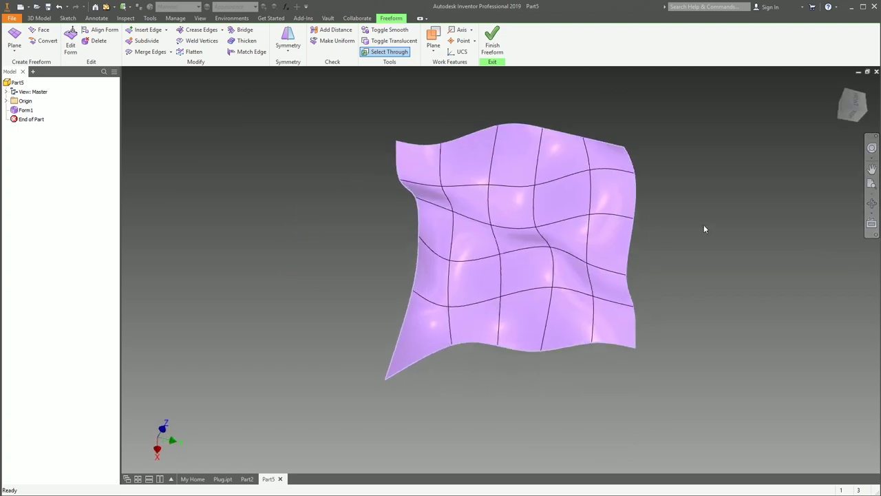
pyautogui.click(492, 55)
pyautogui.click(492, 45)
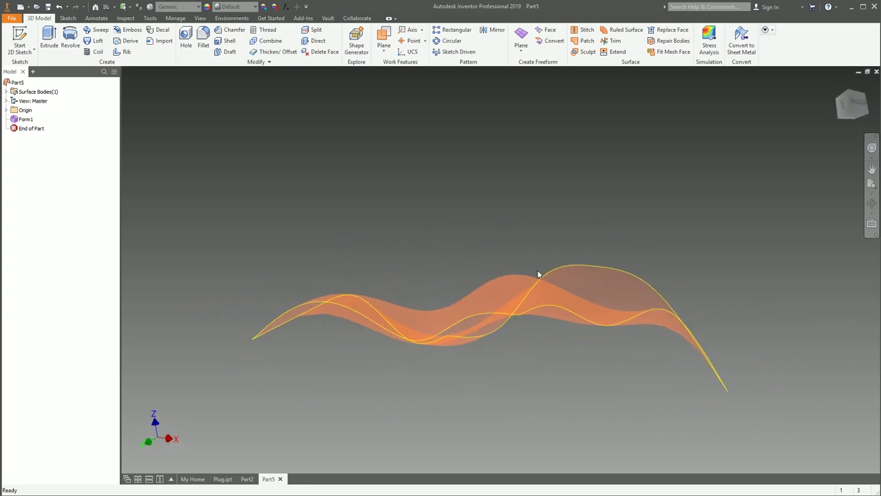
# Thicken the freeform surface by 1 mm into a new solid
pyautogui.click(274, 51)
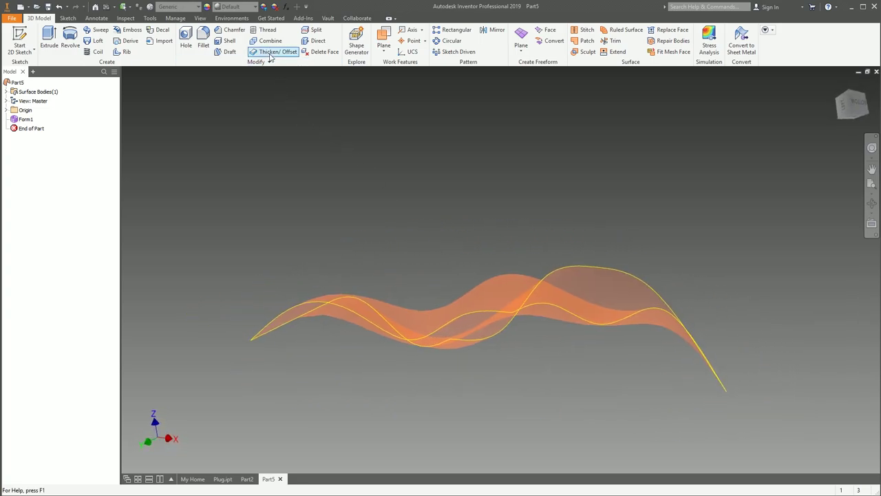
pyautogui.click(525, 330)
pyautogui.moveTo(223, 147); pyautogui.dragTo(215, 150)
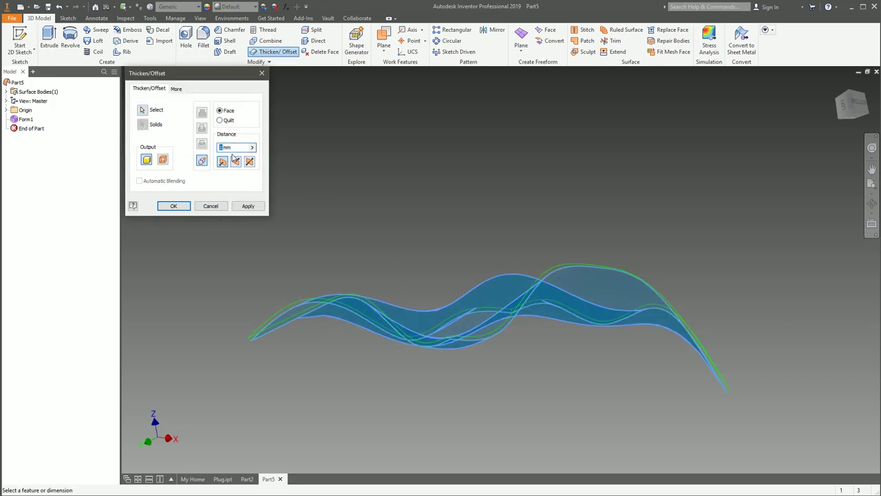
pyautogui.click(173, 206)
# Hide the original freeform surface so only the thickened solid is displayed
pyautogui.keyDown('shift'); pyautogui.moveTo(517, 270); pyautogui.dragTo(367, 311, button='middle'); pyautogui.keyUp('shift')
pyautogui.rightClick(21, 128)
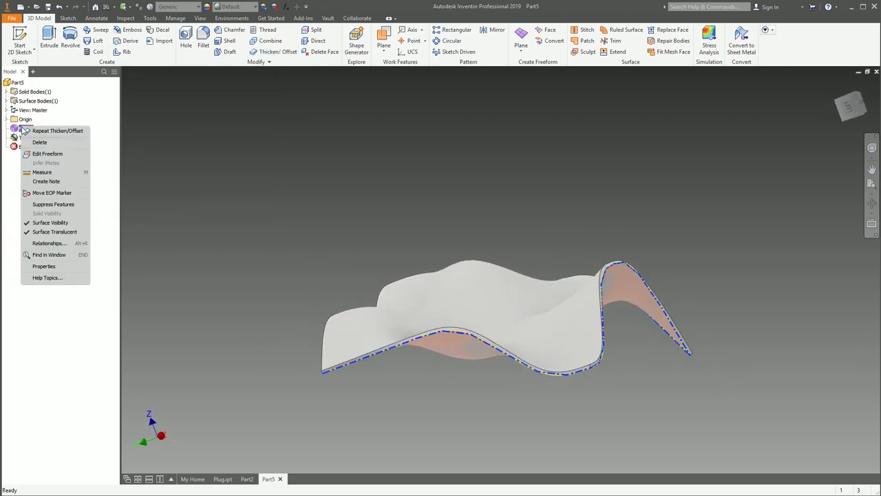
pyautogui.click(51, 223)
pyautogui.moveTo(275, 172)
pyautogui.keyDown('shift'); pyautogui.mouseDown(button='middle')
pyautogui.moveTo(468, 167)
pyautogui.moveTo(555, 181)
pyautogui.moveTo(608, 206)
pyautogui.moveTo(662, 214)
pyautogui.moveTo(726, 265)
pyautogui.moveTo(676, 287)
pyautogui.moveTo(683, 300)
pyautogui.moveTo(363, 163)
pyautogui.moveTo(307, 91)
pyautogui.moveTo(291, 102)
pyautogui.moveTo(414, 141)
pyautogui.moveTo(399, 102)
pyautogui.moveTo(248, 31)
pyautogui.moveTo(137, 43)
pyautogui.mouseUp(button='middle'); pyautogui.keyUp('shift')
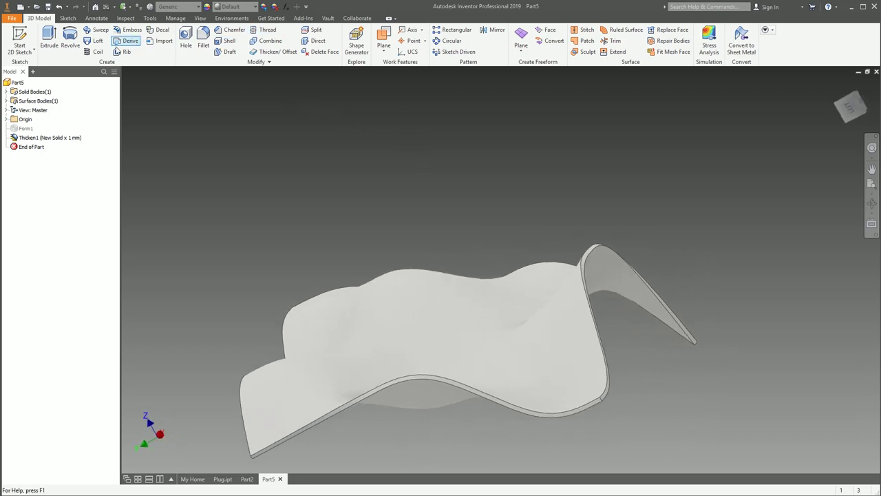
# Round one vertical corner edge of the thickened sheet with a 5.25 mm fillet
pyautogui.click(203, 38)
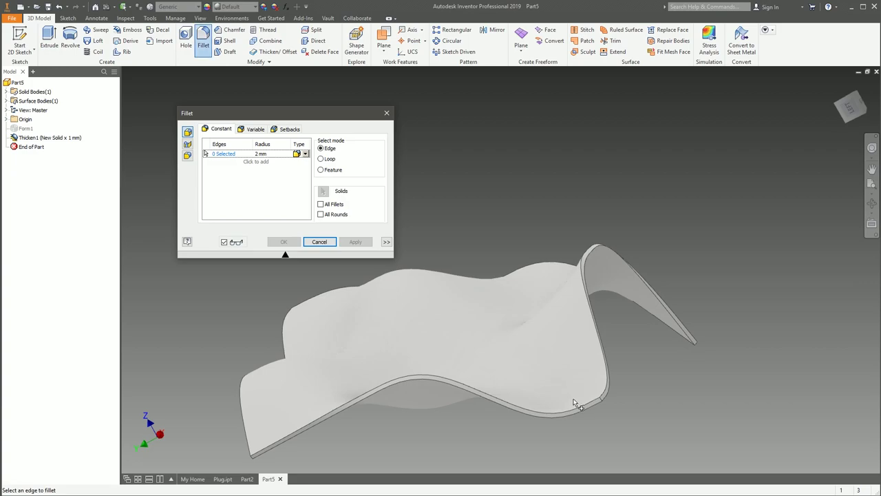
pyautogui.click(606, 410)
pyautogui.scroll(4, 598, 400)
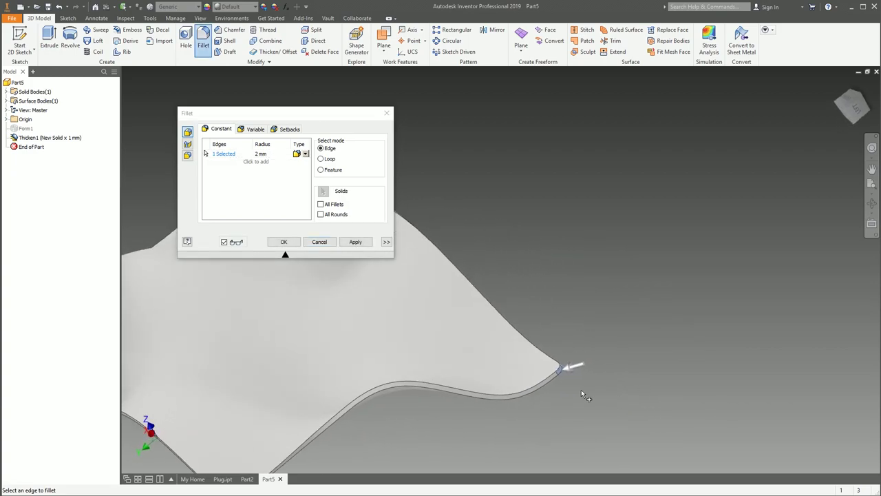
pyautogui.moveTo(576, 368); pyautogui.dragTo(567, 372)
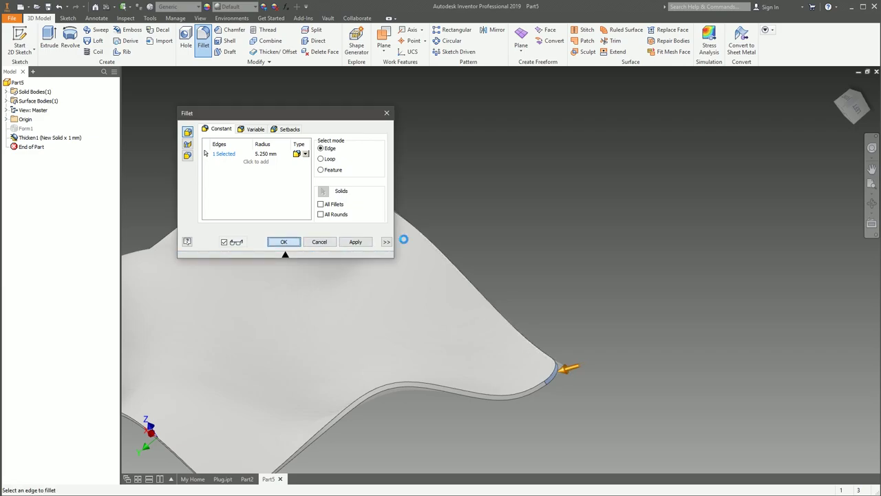
pyautogui.click(284, 242)
# Create a work plane offset 30 mm above the XY plane
pyautogui.scroll(-3, 604, 319)
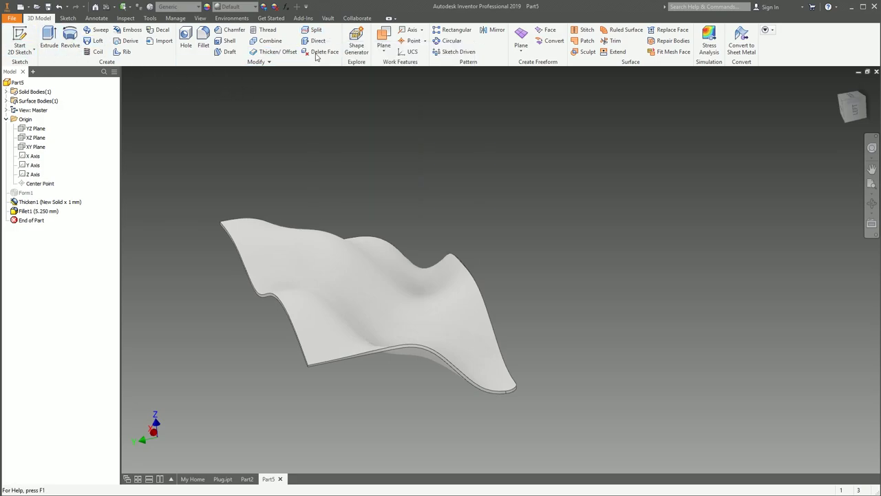
pyautogui.click(383, 38)
pyautogui.click(37, 146)
pyautogui.moveTo(212, 274); pyautogui.dragTo(211, 196)
pyautogui.write('30')
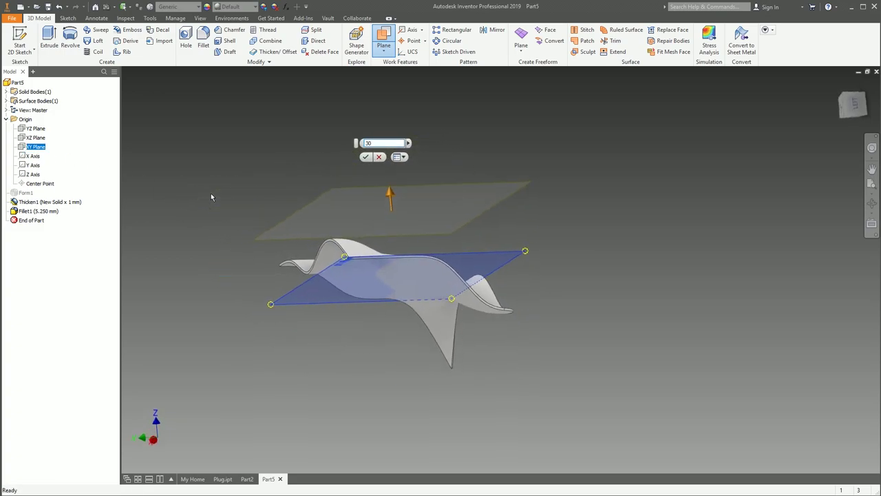
pyautogui.press('Return')
# Sketch a shallow three-point arc on the offset work plane, crossing the sheet and extending past both sides, and finish the sketch
pyautogui.click(22, 43)
pyautogui.click(368, 173)
pyautogui.click(92, 40)
pyautogui.click(265, 378)
pyautogui.click(754, 260)
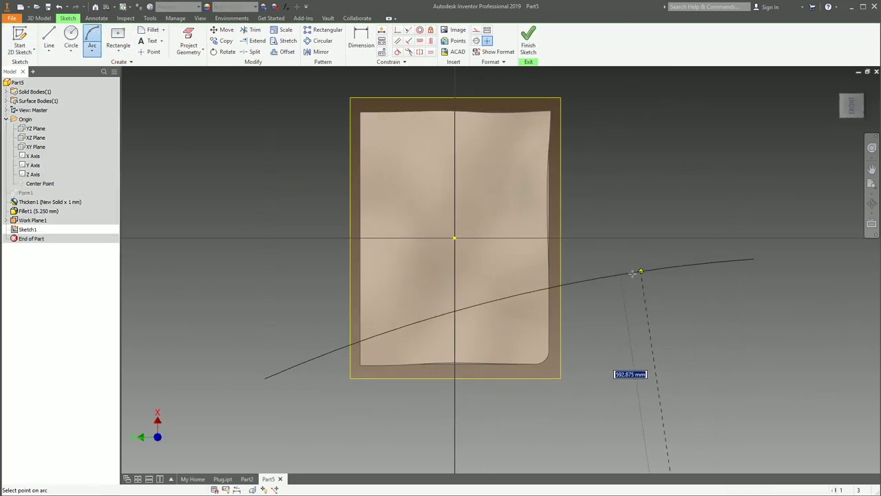
pyautogui.click(582, 252)
pyautogui.click(528, 41)
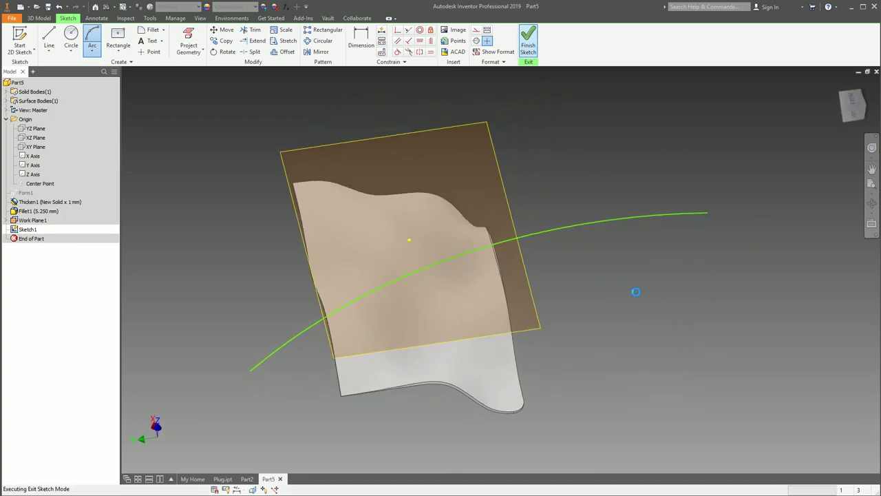
# Extrude the arc downward through the sheet as a 71.25 mm surface, and hide the offset work plane
pyautogui.click(49, 40)
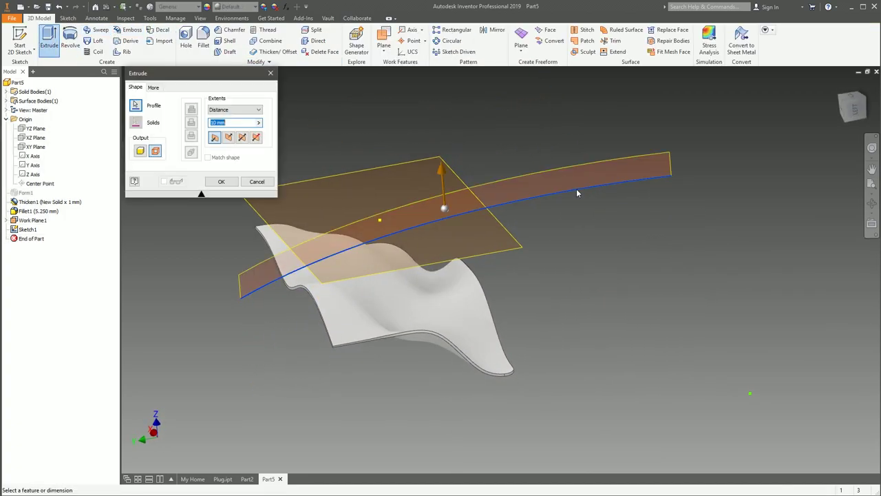
pyautogui.moveTo(440, 171); pyautogui.dragTo(694, 321)
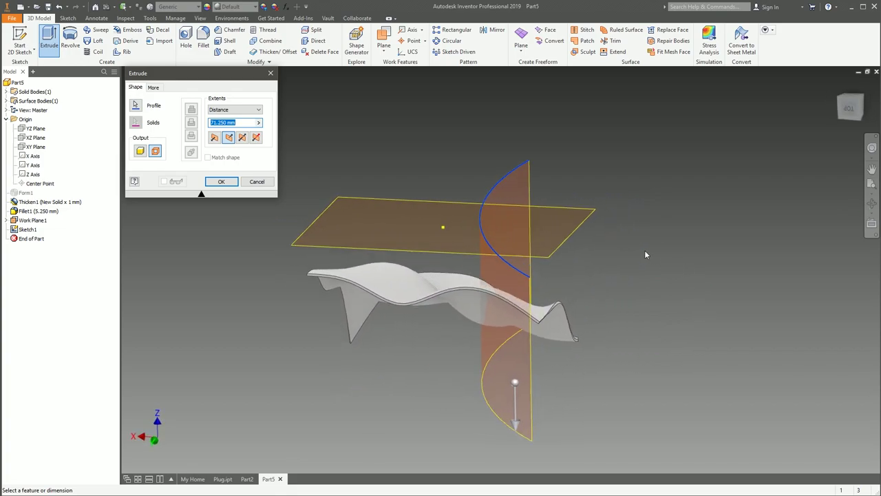
pyautogui.keyDown('shift'); pyautogui.moveTo(646, 254); pyautogui.dragTo(463, 335, button='middle'); pyautogui.keyUp('shift')
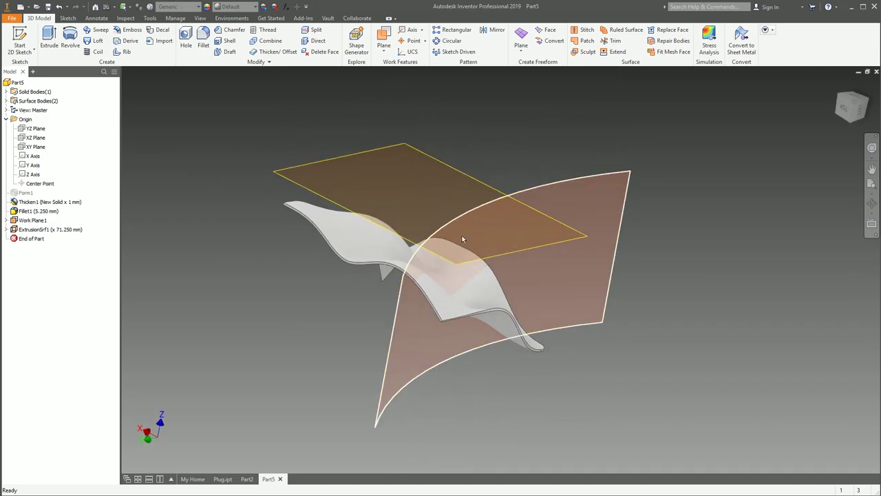
pyautogui.rightClick(332, 159)
pyautogui.click(354, 173)
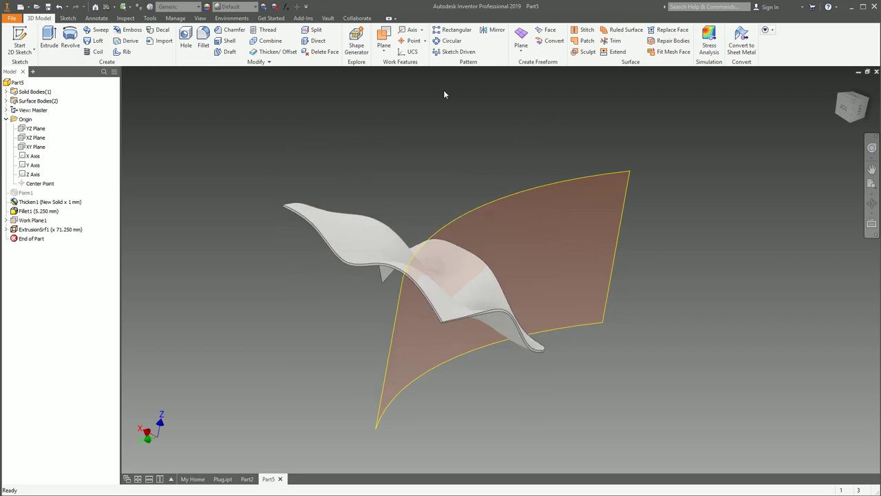
# Split the sheet's upper face using the extruded arc surface as the split tool
pyautogui.click(314, 30)
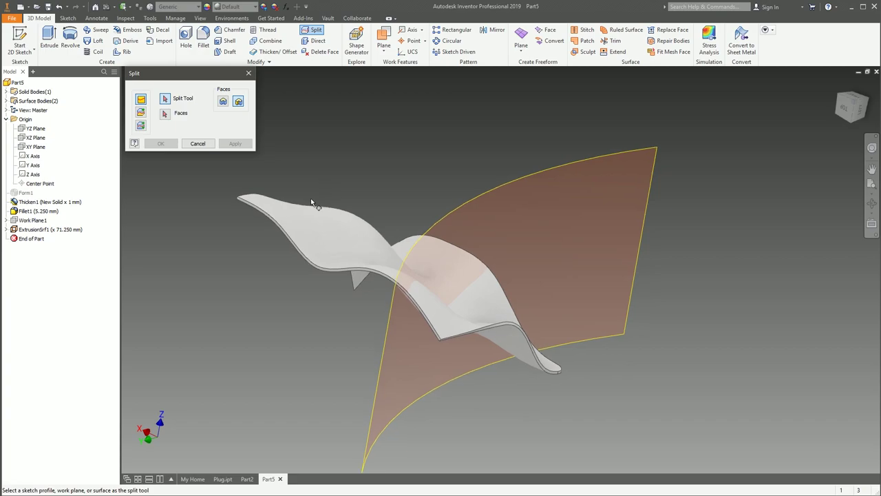
pyautogui.scroll(-5, 317, 195)
pyautogui.moveTo(307, 176)
pyautogui.keyDown('shift'); pyautogui.mouseDown(button='middle')
pyautogui.moveTo(309, 196)
pyautogui.moveTo(470, 159)
pyautogui.mouseUp(button='middle'); pyautogui.keyUp('shift')
pyautogui.click(470, 159)
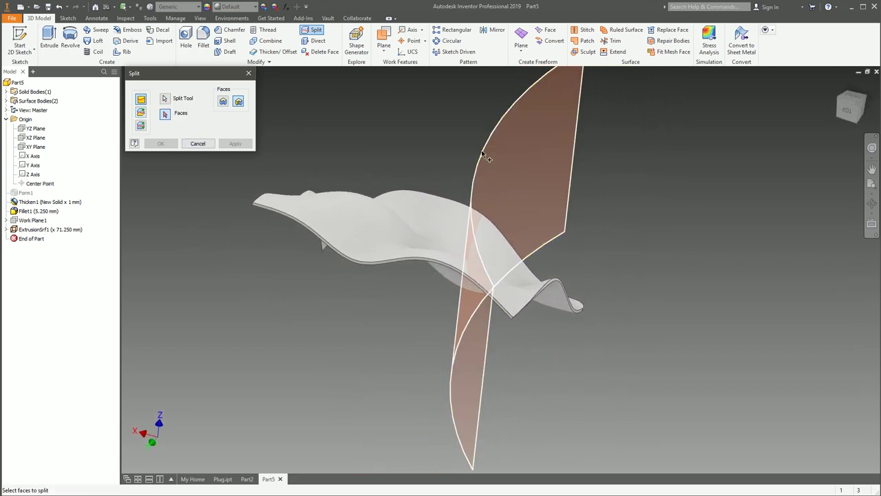
pyautogui.keyDown('shift'); pyautogui.moveTo(234, 182); pyautogui.dragTo(192, 185, button='middle'); pyautogui.keyUp('shift')
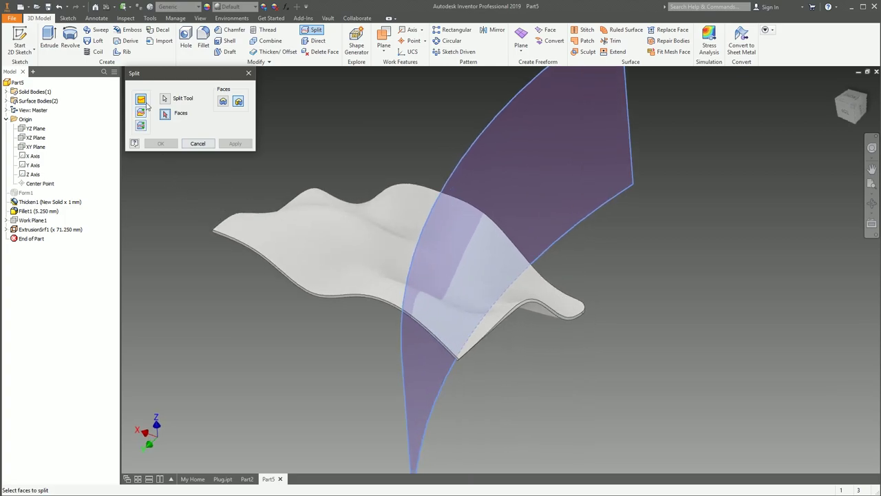
pyautogui.click(306, 245)
pyautogui.click(159, 144)
# Apply a brown appearance to the larger portion of the split upper face
pyautogui.keyDown('shift'); pyautogui.moveTo(346, 240); pyautogui.dragTo(506, 291, button='middle'); pyautogui.keyUp('shift')
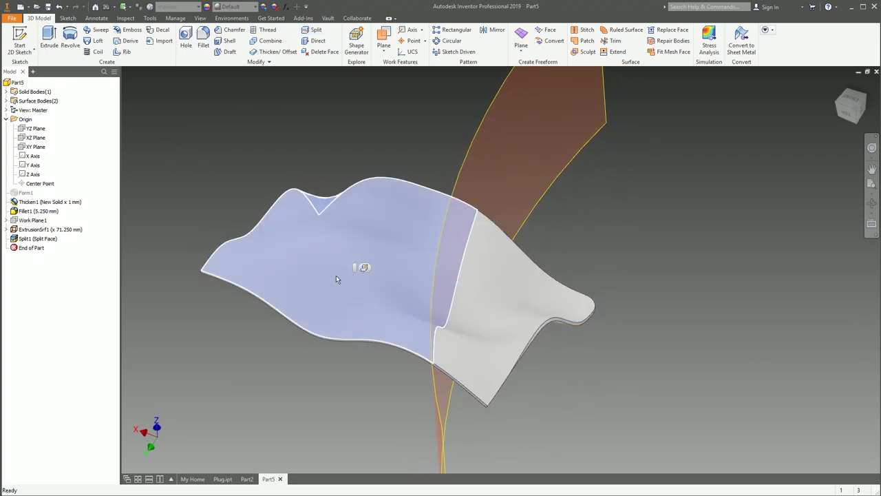
pyautogui.keyDown('shift'); pyautogui.moveTo(313, 286); pyautogui.dragTo(364, 370, button='middle'); pyautogui.keyUp('shift')
pyautogui.keyDown('shift'); pyautogui.moveTo(342, 249); pyautogui.dragTo(282, 279, button='middle'); pyautogui.keyUp('shift')
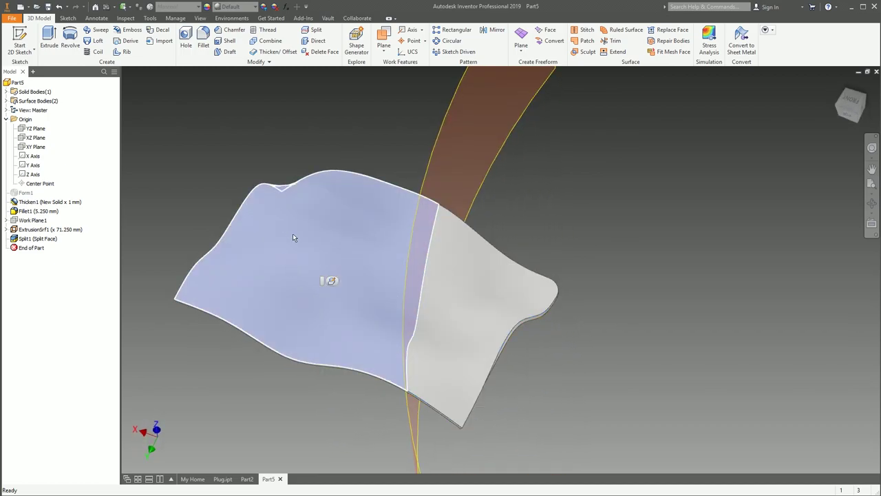
pyautogui.rightClick(292, 237)
pyautogui.click(289, 327)
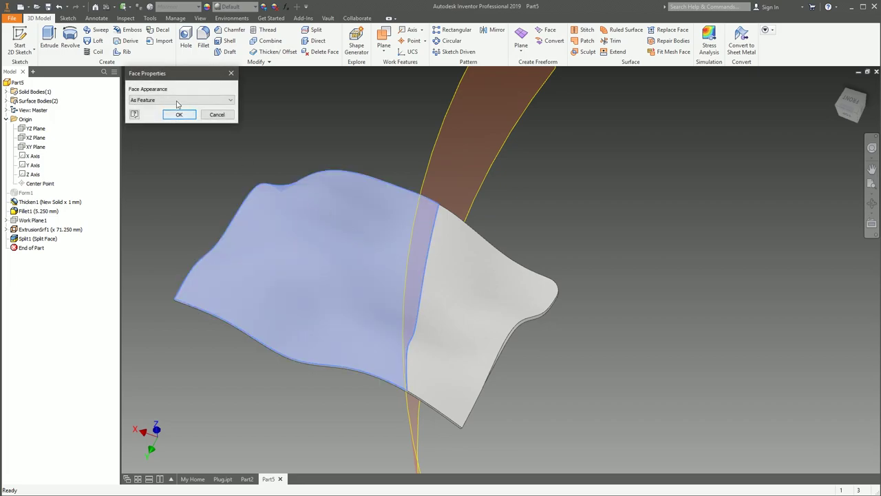
pyautogui.click(177, 100)
pyautogui.click(182, 484)
pyautogui.click(179, 114)
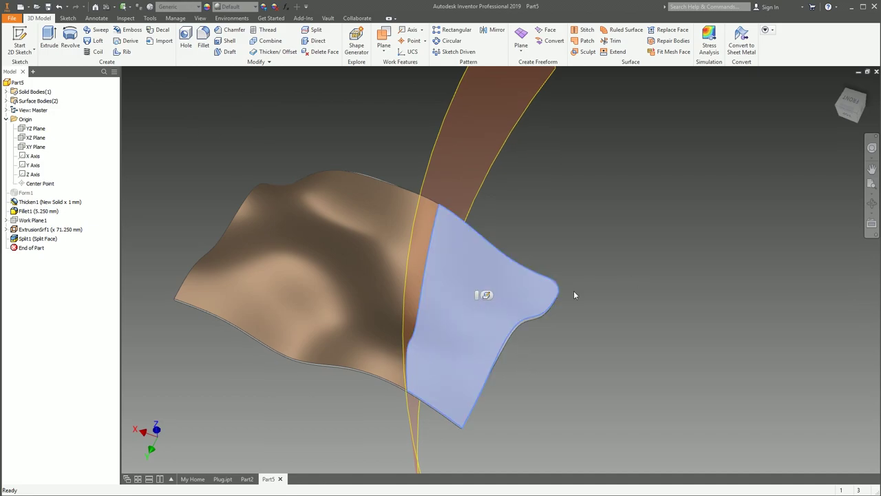
# Examine the split upper face portions and the sheet's underside from several angles
pyautogui.keyDown('shift'); pyautogui.moveTo(482, 291); pyautogui.dragTo(695, 222, button='middle'); pyautogui.keyUp('shift')
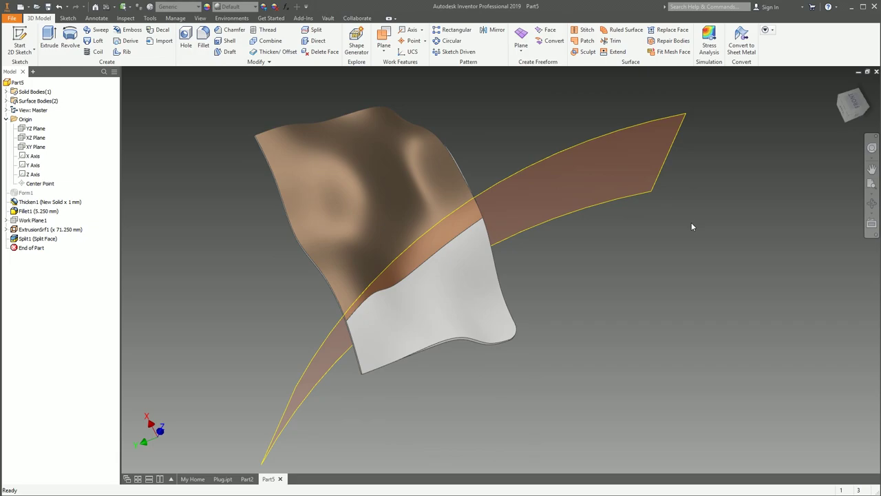
pyautogui.moveTo(482, 291)
pyautogui.keyDown('shift'); pyautogui.mouseDown(button='middle')
pyautogui.moveTo(437, 299)
pyautogui.moveTo(507, 307)
pyautogui.moveTo(571, 292)
pyautogui.moveTo(513, 286)
pyautogui.moveTo(473, 253)
pyautogui.moveTo(476, 287)
pyautogui.moveTo(500, 296)
pyautogui.moveTo(485, 295)
pyautogui.mouseUp(button='middle'); pyautogui.keyUp('shift')
pyautogui.click(482, 295)
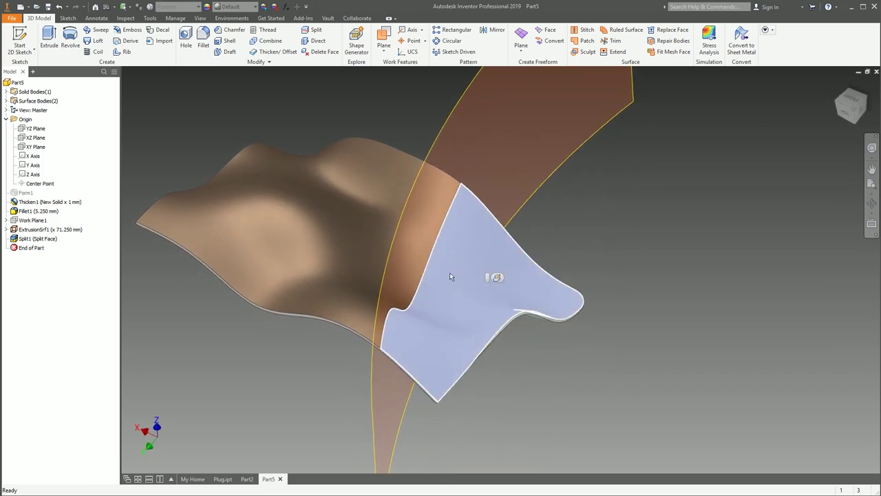
pyautogui.click(666, 226)
pyautogui.keyDown('shift'); pyautogui.moveTo(666, 225); pyautogui.dragTo(269, 242, button='middle'); pyautogui.keyUp('shift')
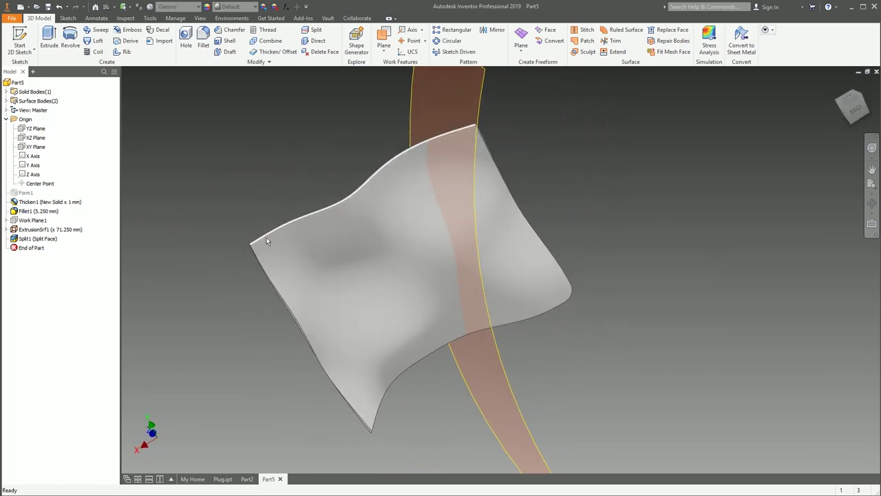
pyautogui.click(380, 285)
pyautogui.keyDown('shift'); pyautogui.moveTo(253, 315); pyautogui.dragTo(383, 266, button='middle'); pyautogui.keyUp('shift')
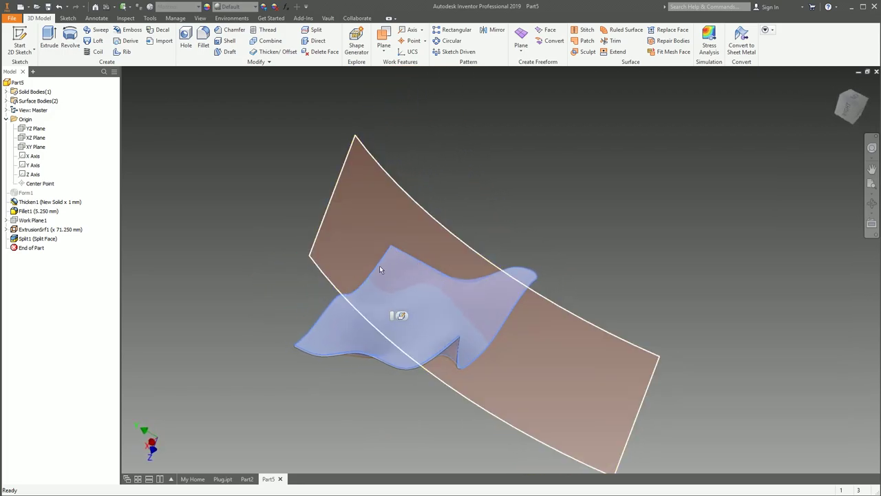
pyautogui.click(556, 255)
pyautogui.keyDown('shift'); pyautogui.moveTo(557, 255); pyautogui.dragTo(462, 257, button='middle'); pyautogui.keyUp('shift')
pyautogui.click(464, 254)
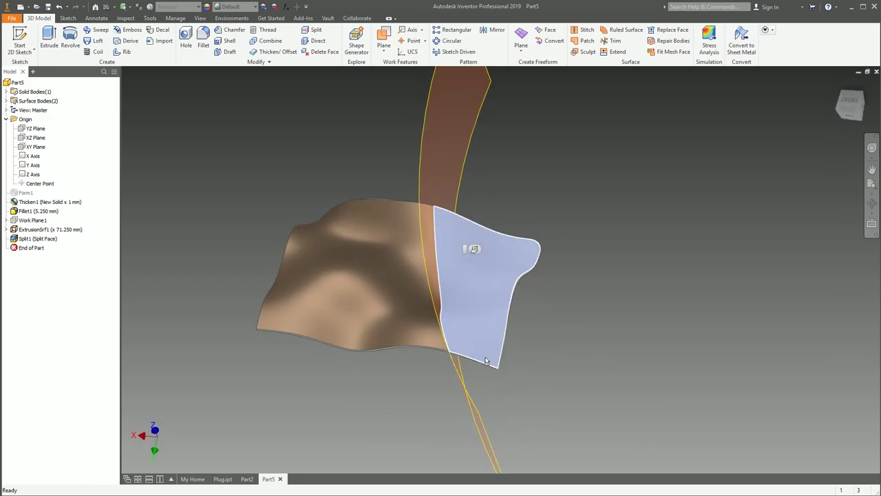
pyautogui.click(579, 243)
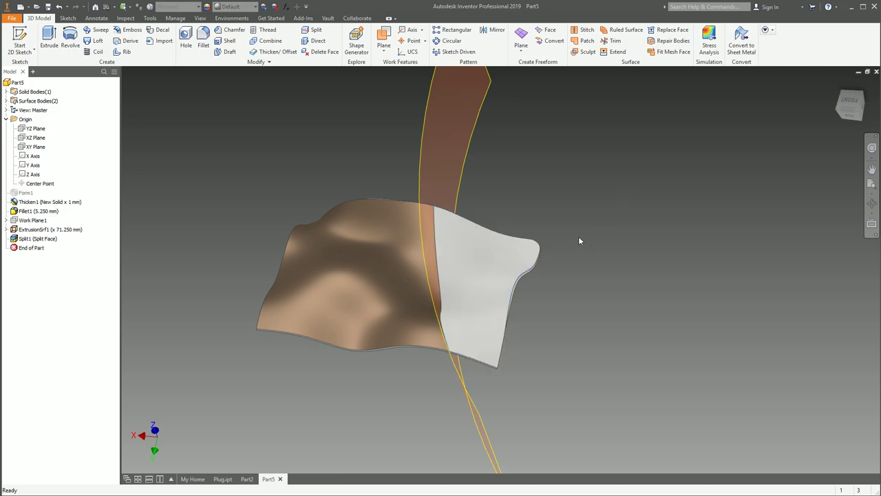
# Undo the face appearance change and the face split
pyautogui.click(59, 6)
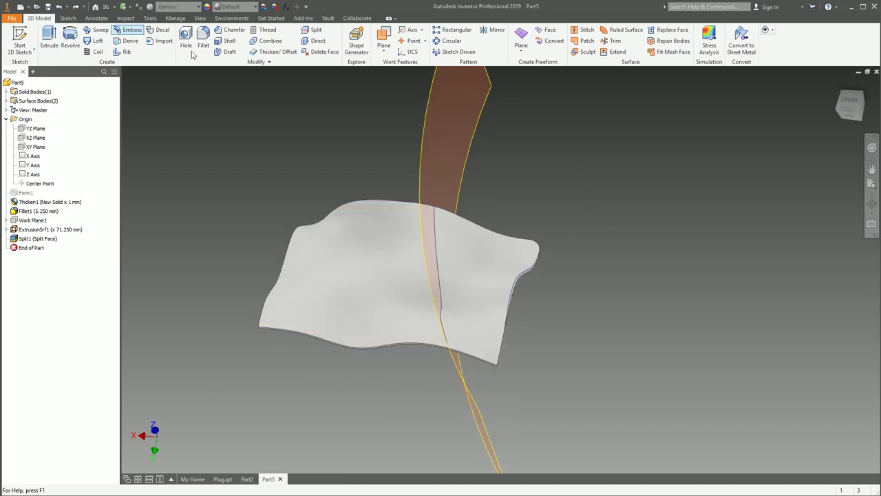
pyautogui.click(59, 6)
pyautogui.keyDown('shift'); pyautogui.moveTo(661, 208); pyautogui.dragTo(610, 300, button='middle'); pyautogui.keyUp('shift')
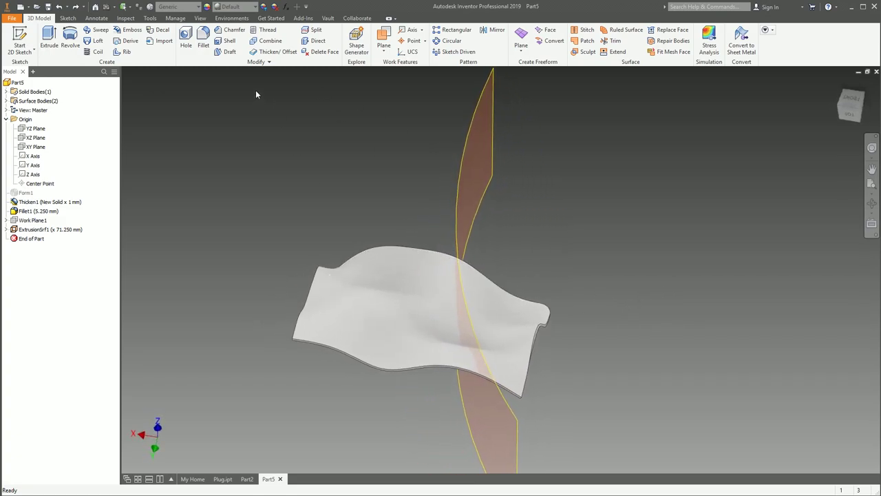
# Trim the sheet solid with the extruded arc surface as the split tool, removing the smaller portion
pyautogui.click(312, 30)
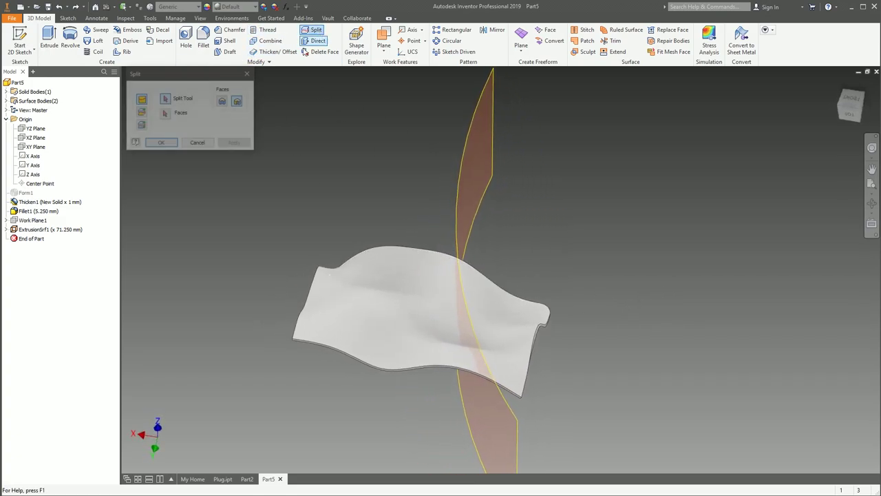
pyautogui.click(141, 113)
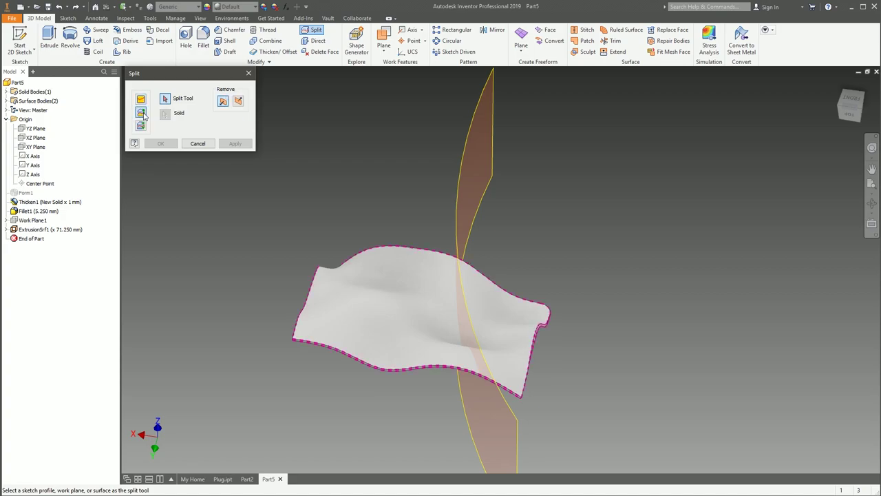
pyautogui.click(469, 143)
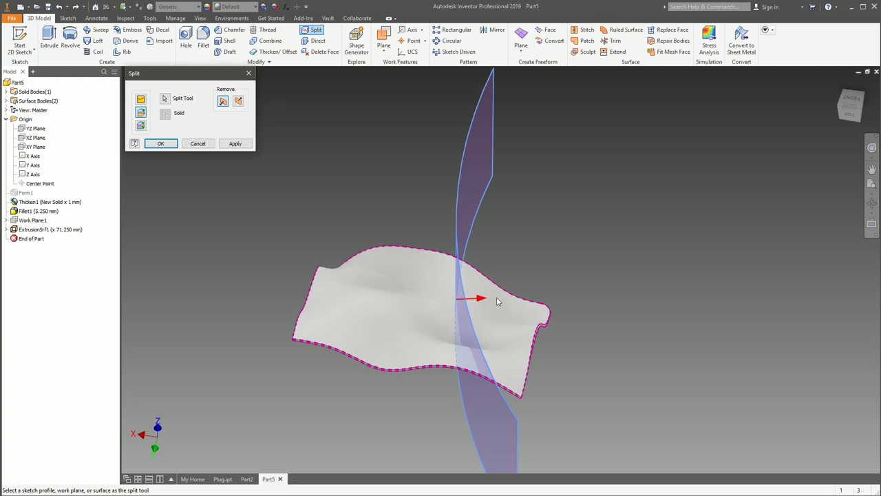
pyautogui.click(160, 144)
pyautogui.keyDown('shift'); pyautogui.moveTo(247, 163); pyautogui.dragTo(466, 157, button='middle'); pyautogui.keyUp('shift')
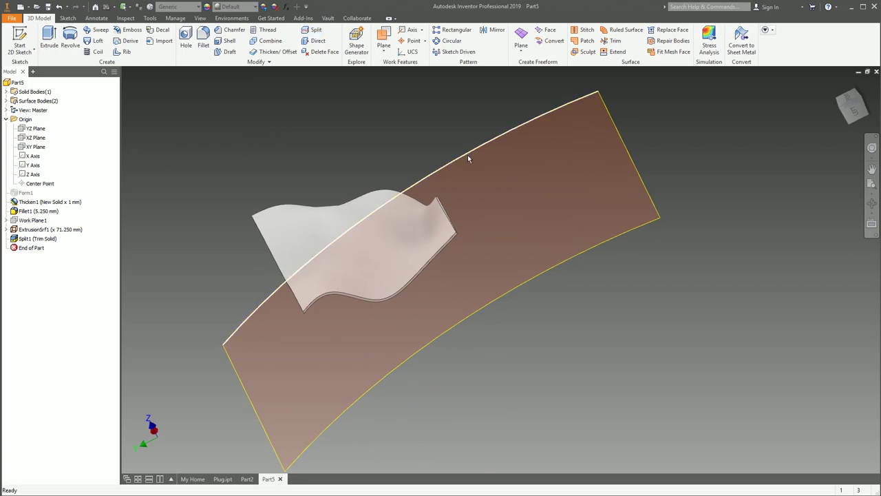
# Hide the extruded arc surface and view the trimmed sheet from the home orientation
pyautogui.click(467, 155)
pyautogui.rightClick(468, 156)
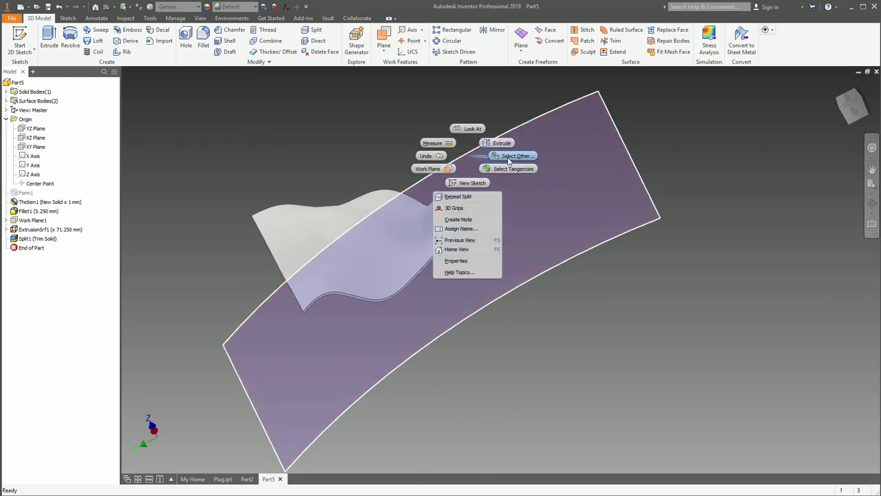
pyautogui.click(197, 235)
pyautogui.rightClick(25, 231)
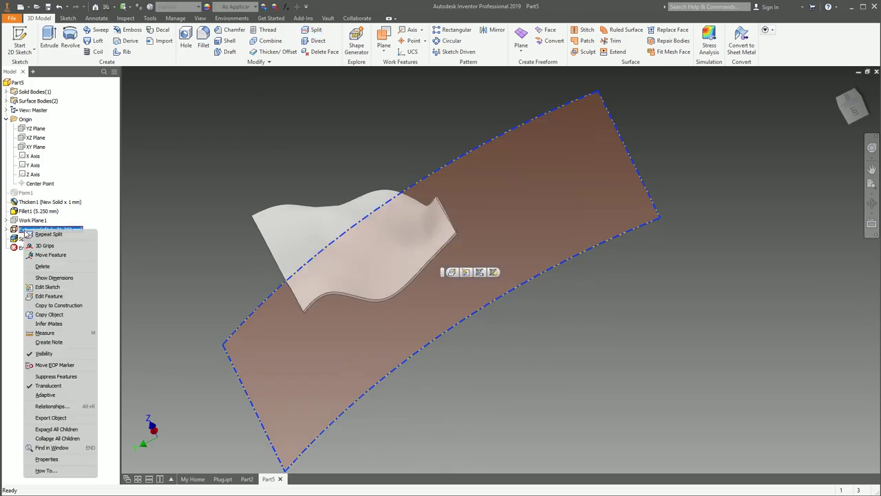
pyautogui.click(55, 357)
pyautogui.press('F6')
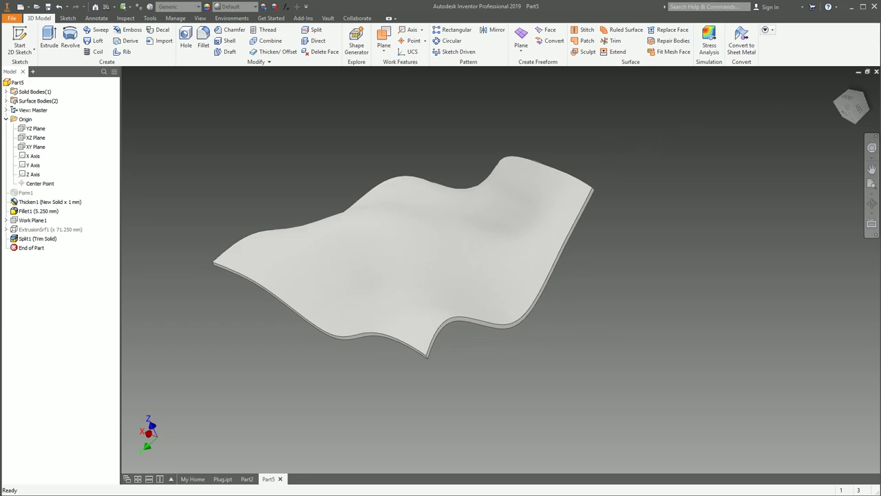
# Switch to Part2 and use Direct Edit to move the bottom face of the plug cutout by -8.250 mm
pyautogui.hotkey('ctrl', 'Tab')
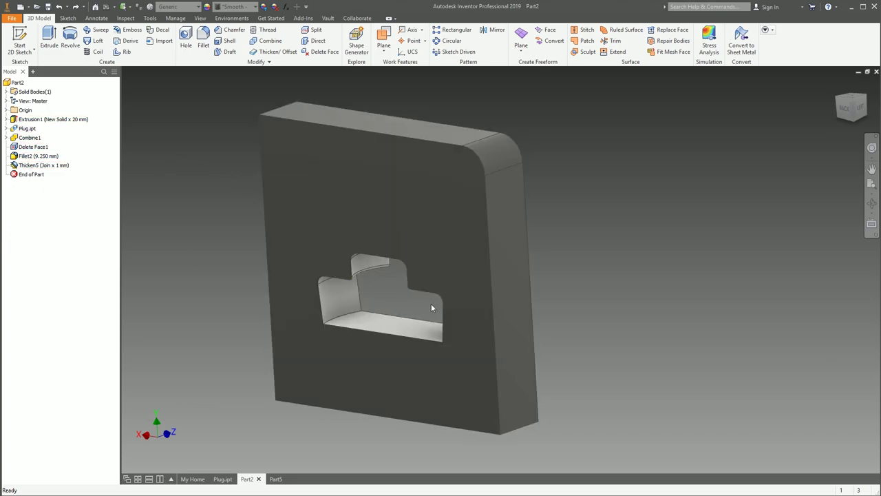
pyautogui.click(313, 40)
pyautogui.keyDown('shift'); pyautogui.moveTo(395, 297); pyautogui.dragTo(378, 324, button='middle'); pyautogui.keyUp('shift')
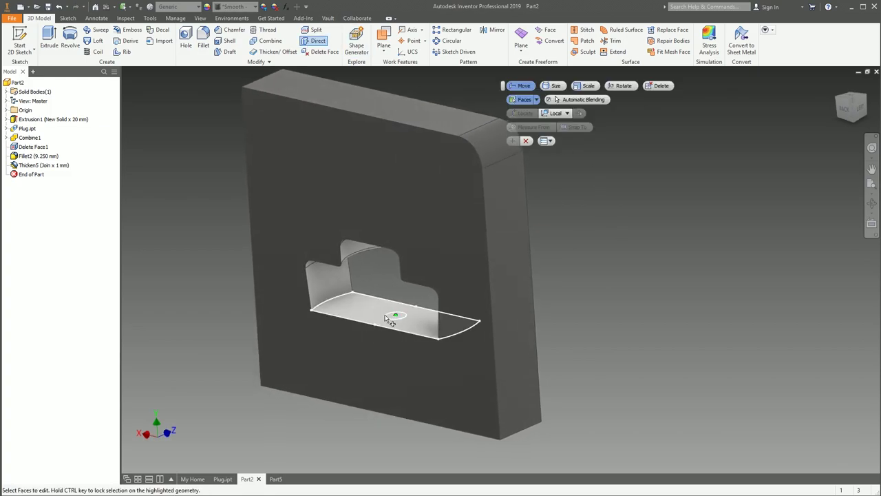
pyautogui.click(397, 316)
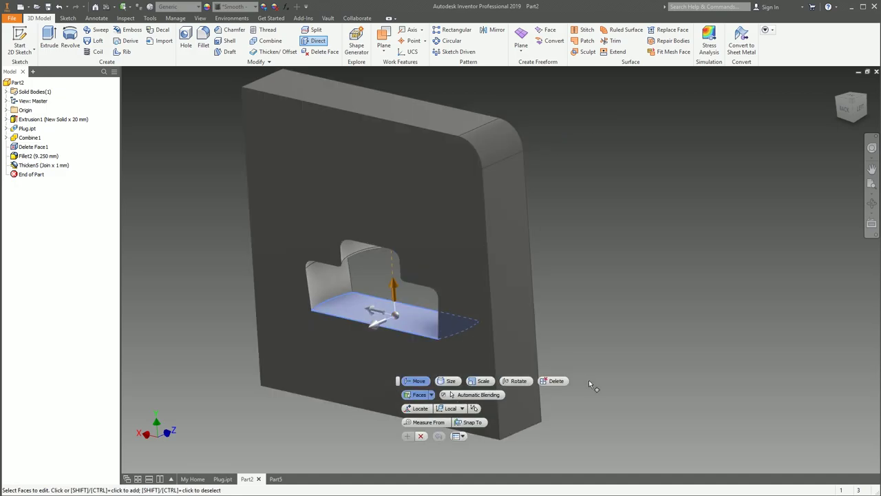
pyautogui.keyDown('shift'); pyautogui.moveTo(413, 300); pyautogui.dragTo(409, 257, button='middle'); pyautogui.keyUp('shift')
pyautogui.moveTo(404, 269); pyautogui.dragTo(406, 296)
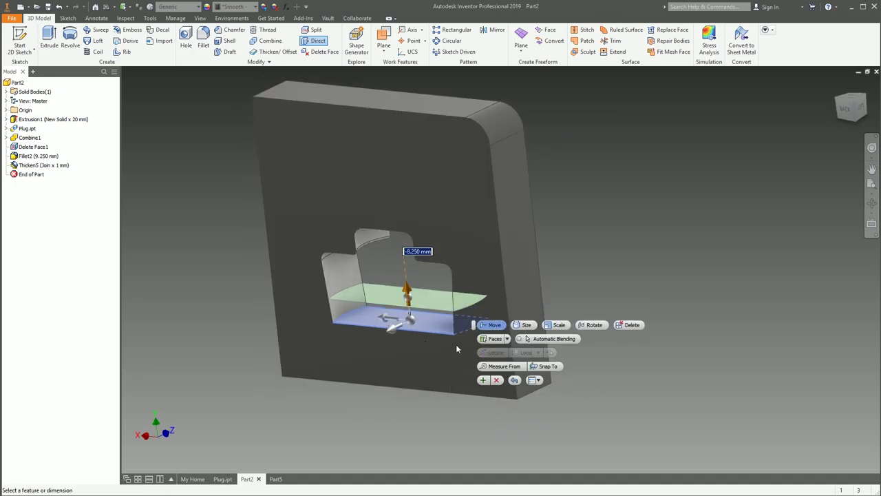
pyautogui.click(483, 381)
# Move the block's side face next to the rounded corner outward 22.5 mm with Automatic Blending enabled, and finish the direct edit
pyautogui.keyDown('shift'); pyautogui.moveTo(346, 285); pyautogui.dragTo(456, 295, button='middle'); pyautogui.keyUp('shift')
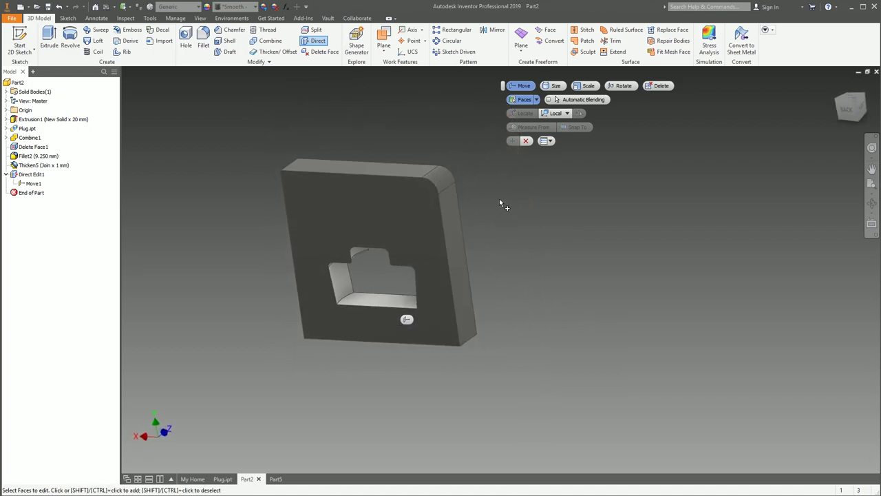
pyautogui.click(460, 220)
pyautogui.moveTo(474, 201); pyautogui.dragTo(494, 197)
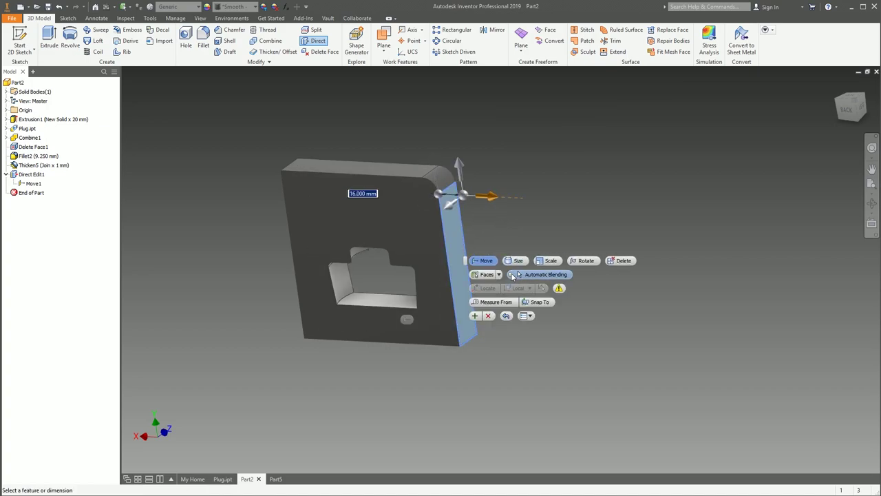
pyautogui.click(512, 274)
pyautogui.moveTo(482, 197); pyautogui.dragTo(487, 209)
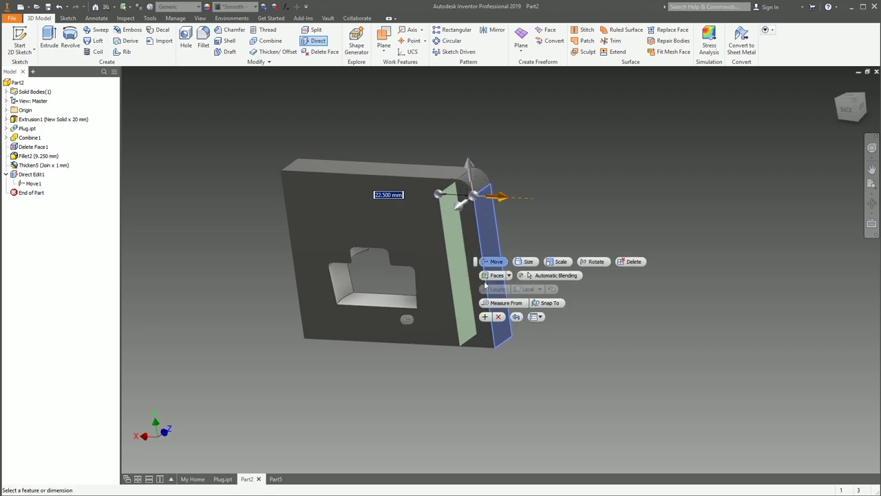
pyautogui.click(484, 316)
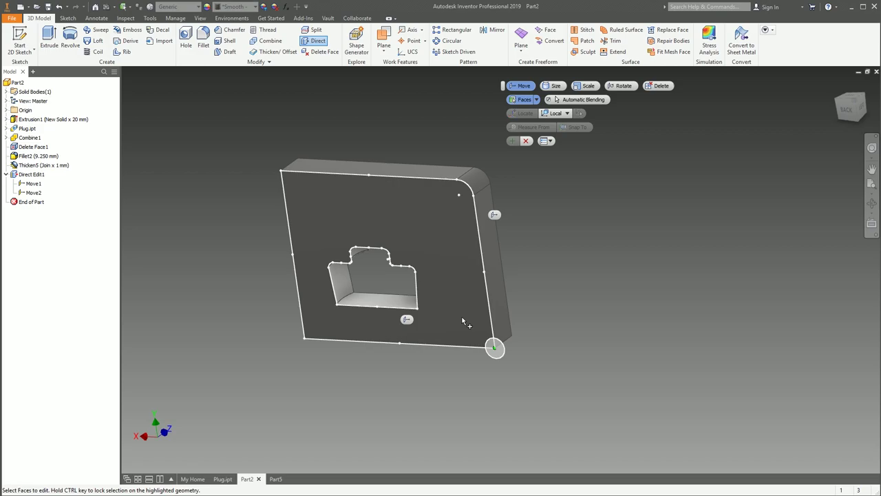
pyautogui.press('Escape')
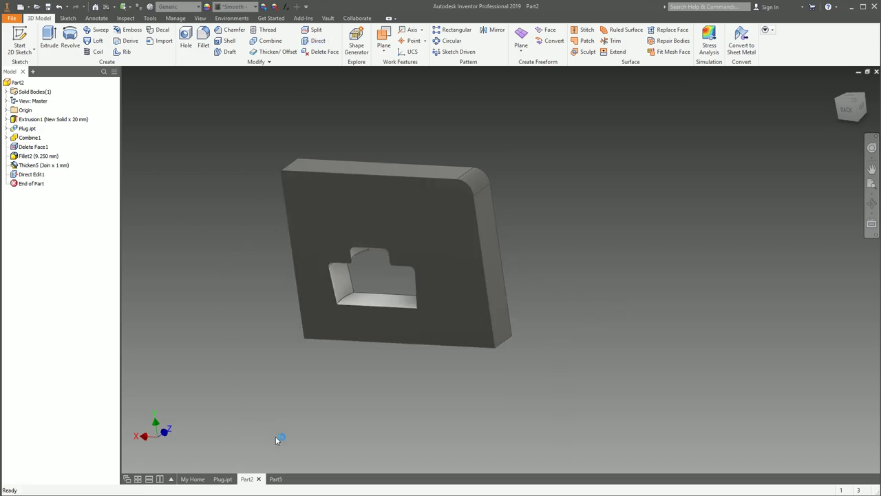
# Return to Part5, split the sheet into separate solids using the extruded arc surface, and highlight the smaller resulting body
pyautogui.click(275, 478)
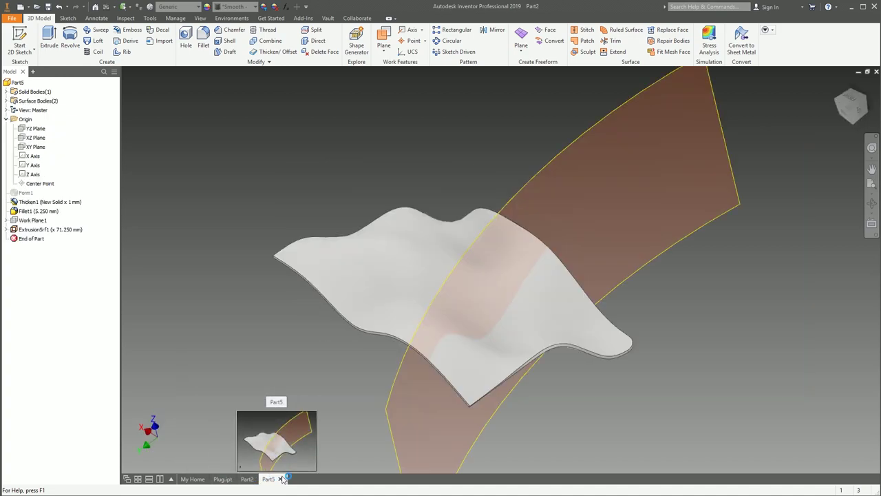
pyautogui.scroll(3, 409, 188)
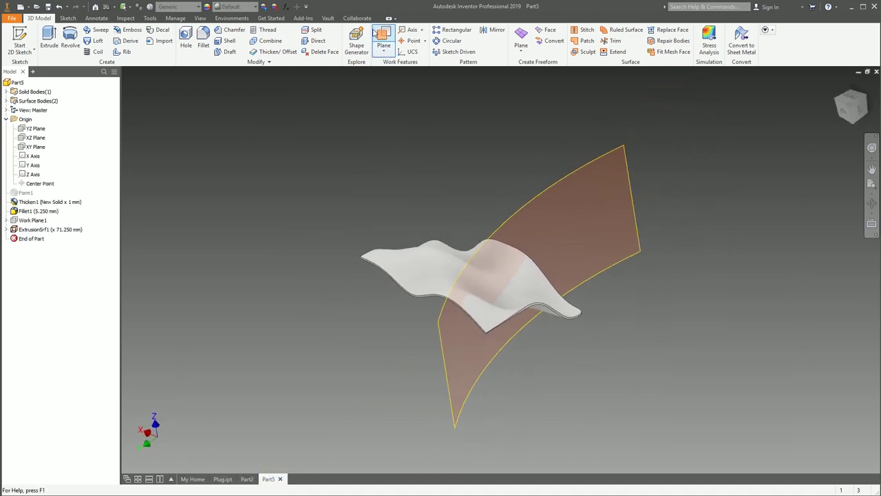
pyautogui.click(312, 31)
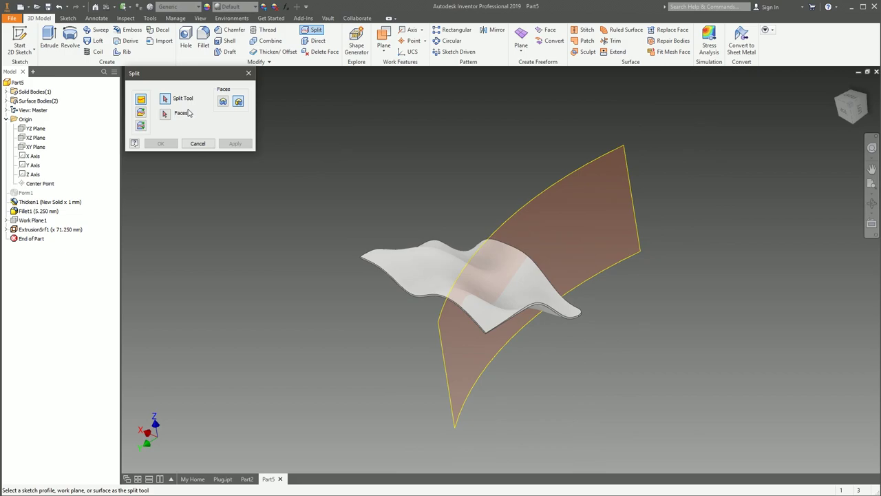
pyautogui.click(141, 126)
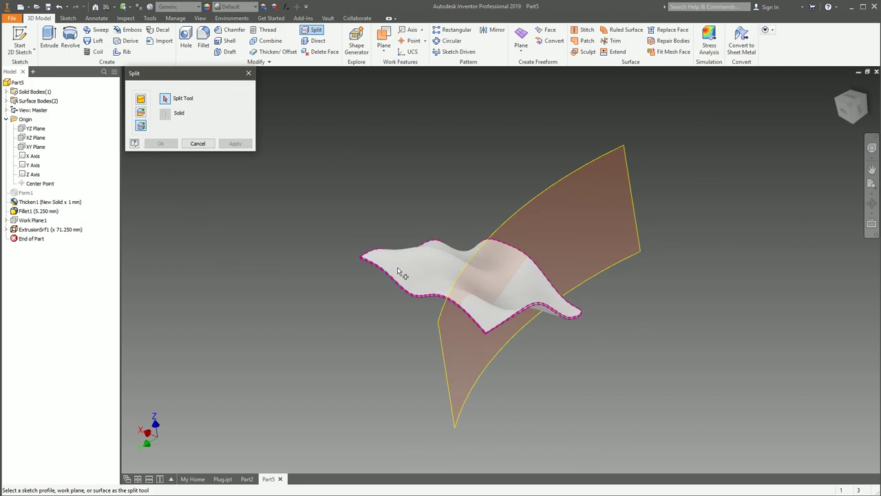
pyautogui.click(521, 212)
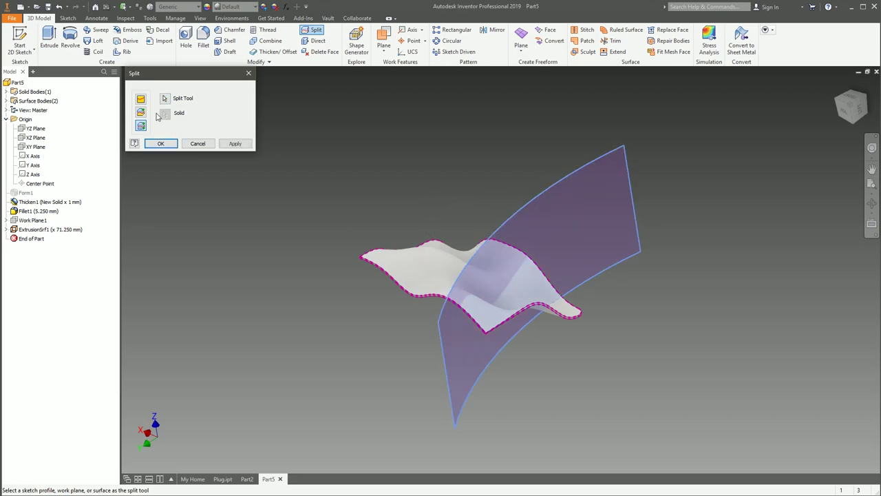
pyautogui.click(161, 143)
pyautogui.keyDown('shift'); pyautogui.moveTo(486, 323); pyautogui.dragTo(169, 142, button='middle'); pyautogui.keyUp('shift')
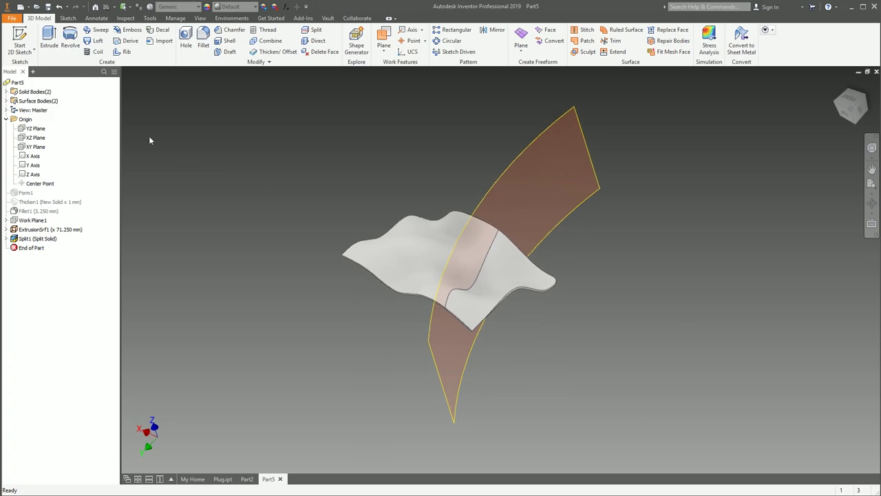
pyautogui.click(6, 92)
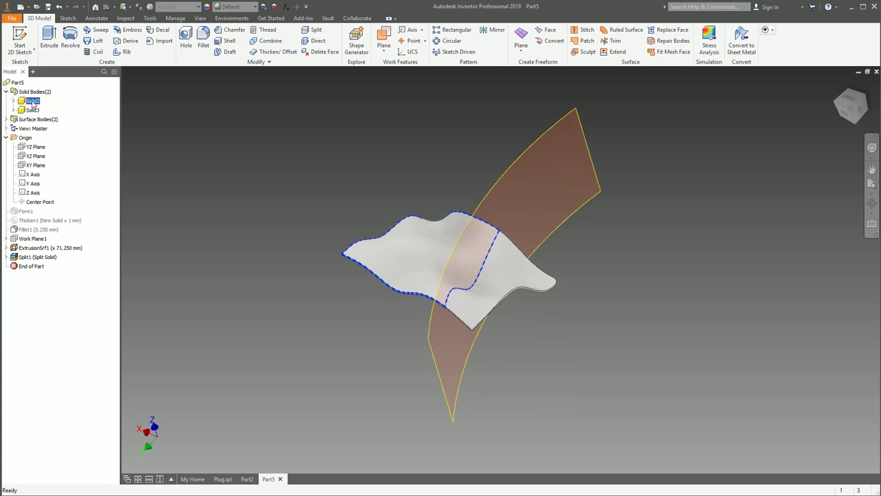
pyautogui.click(32, 110)
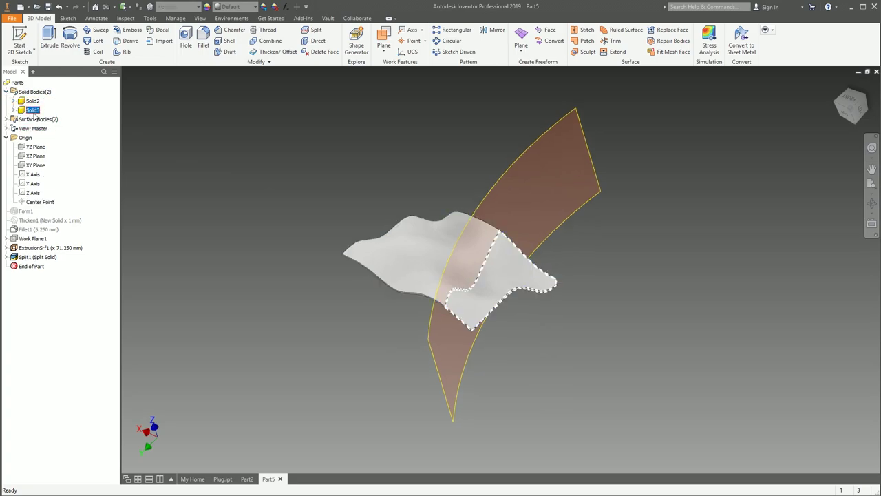
# Try moving the smaller split solid away from the rest of the sheet with Direct Edit
pyautogui.click(318, 40)
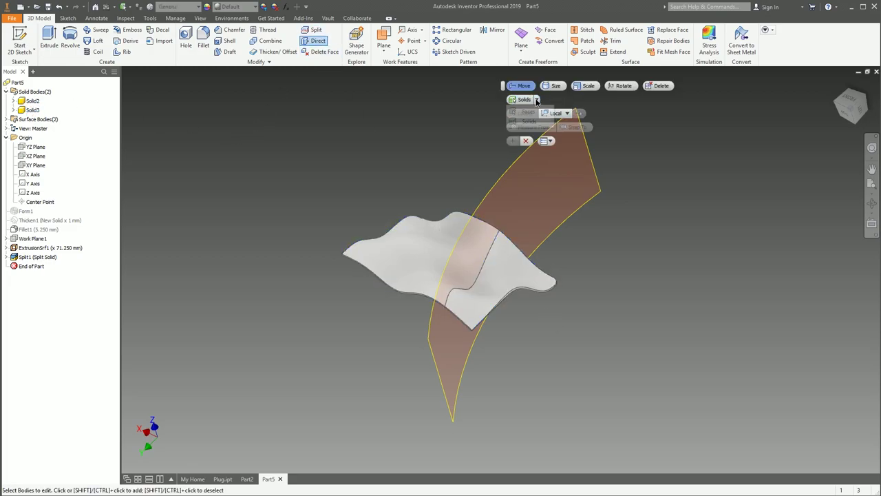
pyautogui.click(526, 122)
pyautogui.click(524, 291)
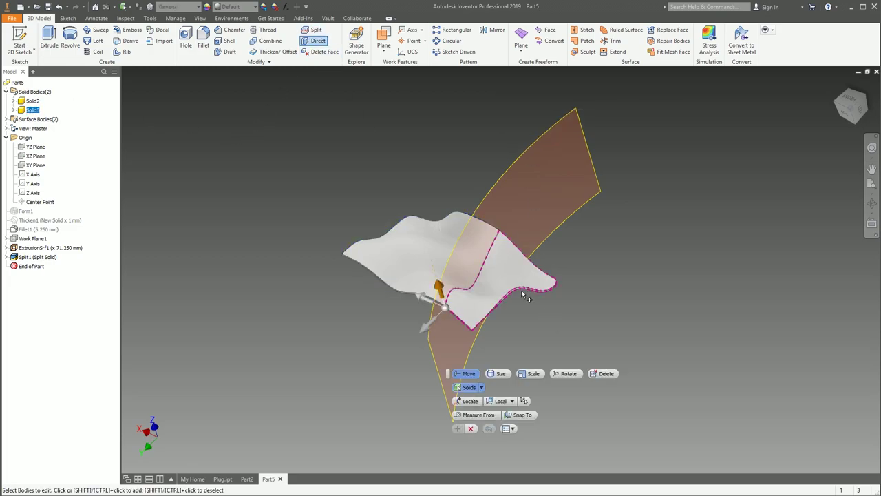
pyautogui.moveTo(423, 303); pyautogui.dragTo(463, 318)
pyautogui.click(508, 445)
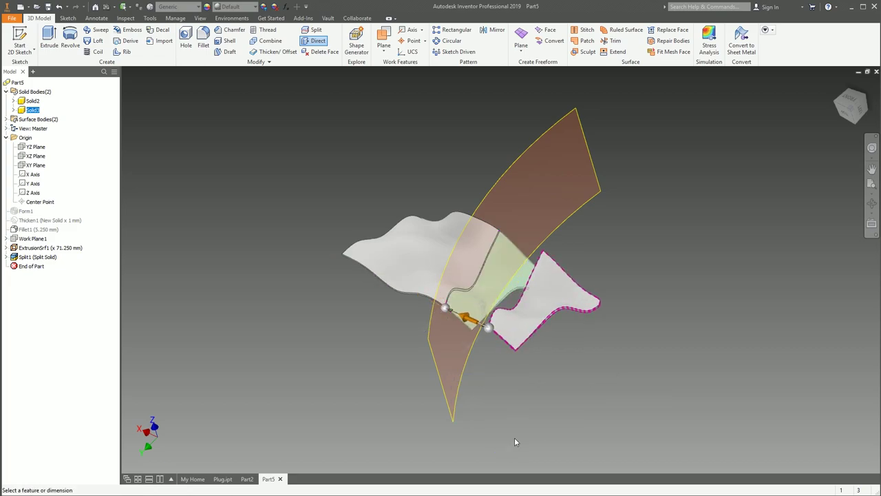
pyautogui.click(505, 307)
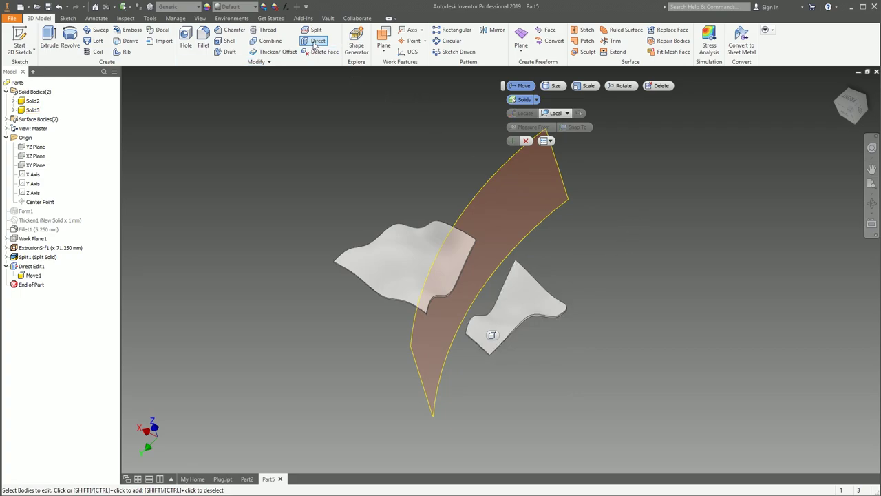
pyautogui.click(522, 144)
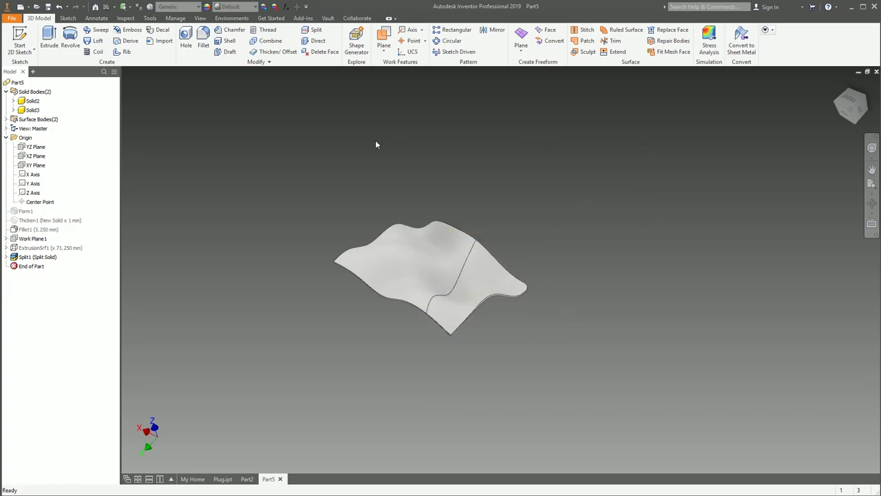
# Move the smaller split body with Move Bodies using an X offset of -10 mm
pyautogui.click(260, 64)
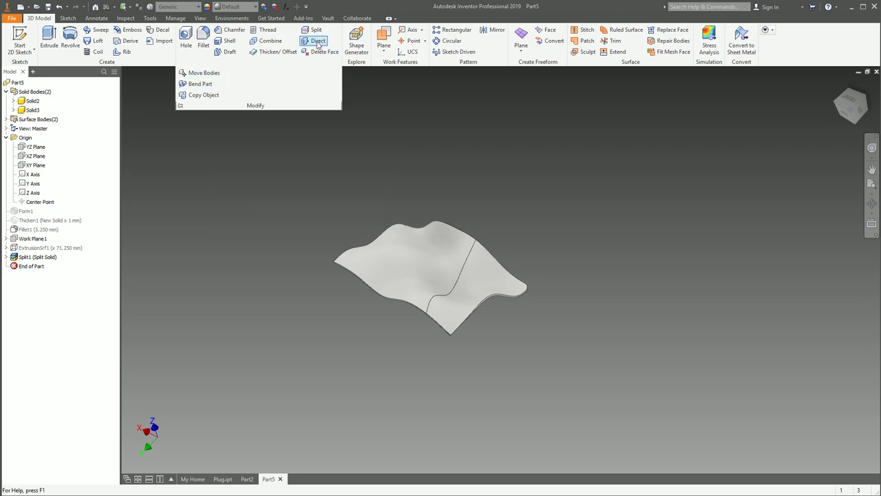
pyautogui.click(194, 74)
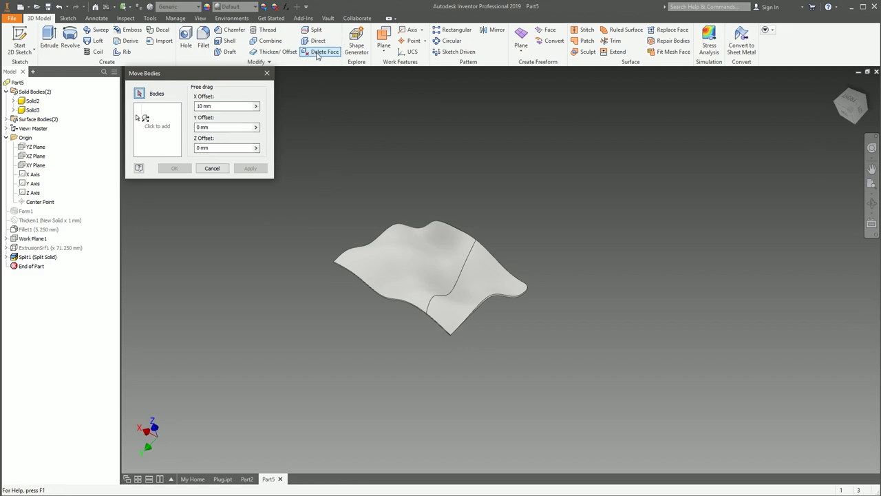
pyautogui.click(398, 318)
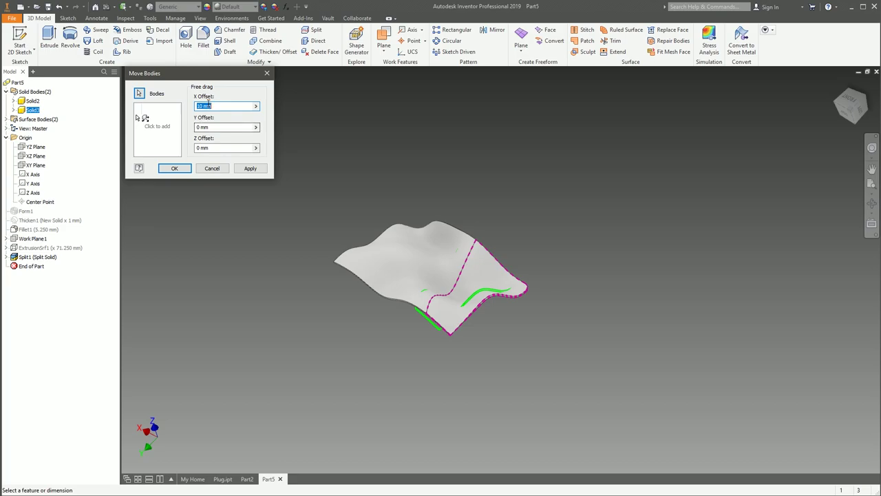
pyautogui.click(200, 106)
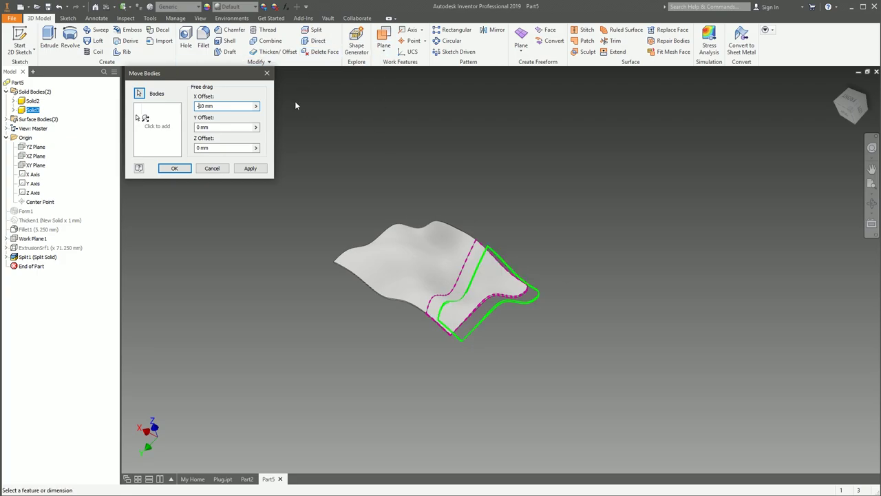
pyautogui.click(250, 168)
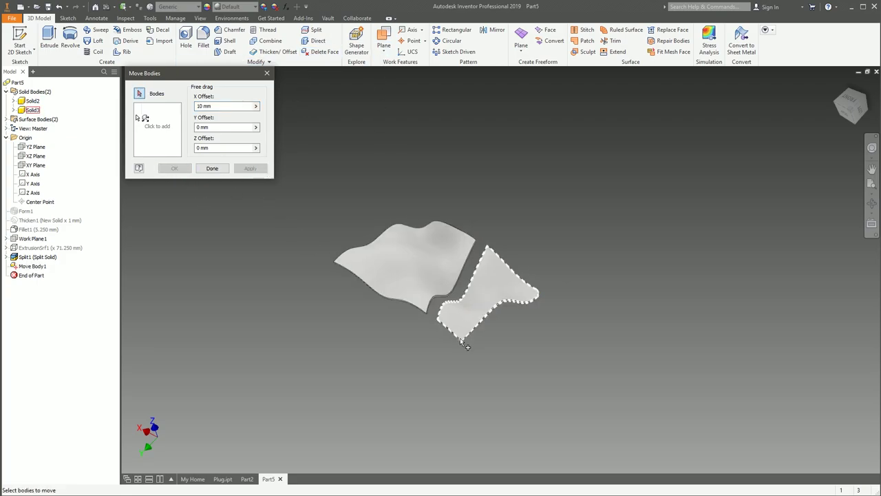
# Try the Move along ray option as the movement type for the Move Bodies operation
pyautogui.scroll(3, 448, 303)
pyautogui.click(148, 119)
pyautogui.click(158, 130)
pyautogui.click(147, 123)
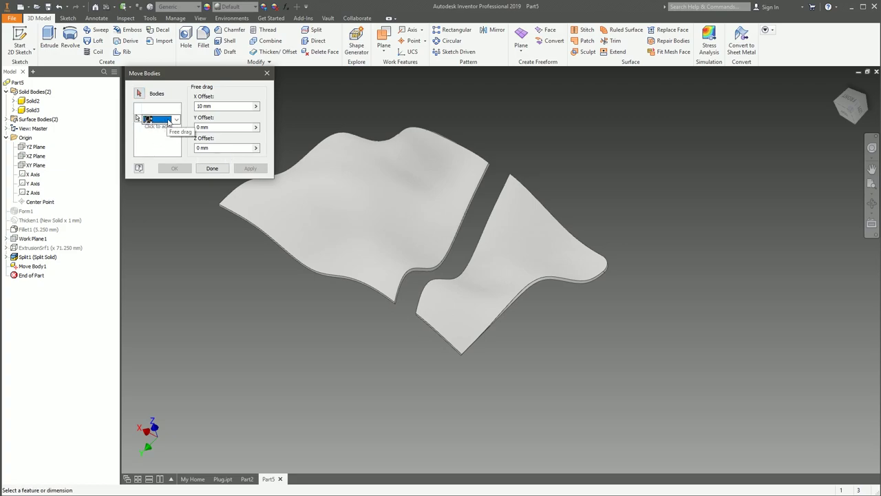
pyautogui.click(148, 121)
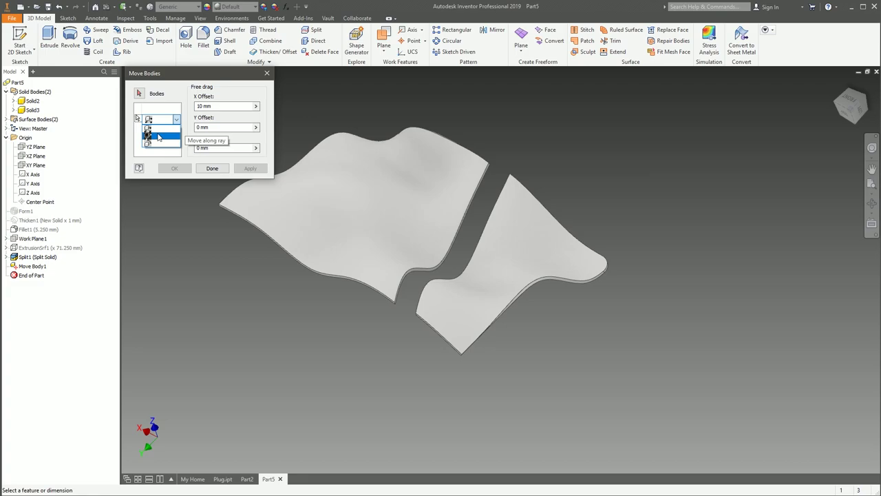
pyautogui.click(157, 136)
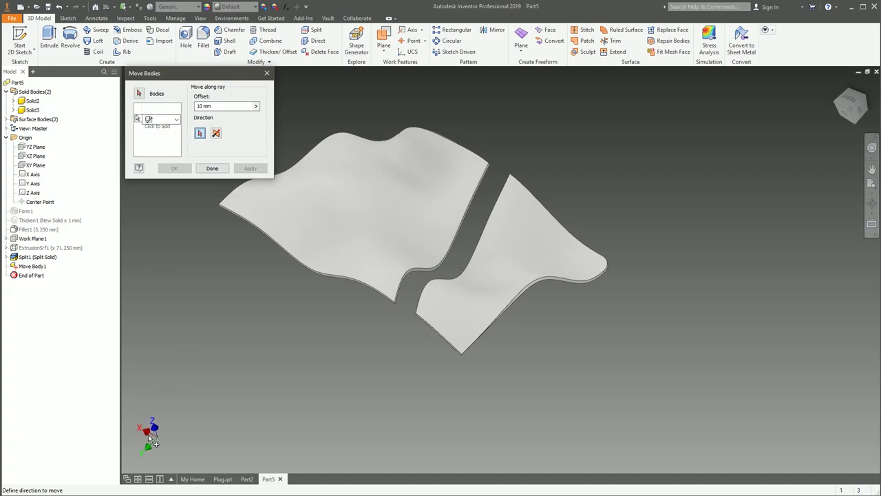
# Rotate the smaller split body 90 degrees about the X axis using the Rotate about line option of Move Bodies
pyautogui.click(160, 119)
pyautogui.click(147, 146)
pyautogui.click(159, 119)
pyautogui.click(158, 145)
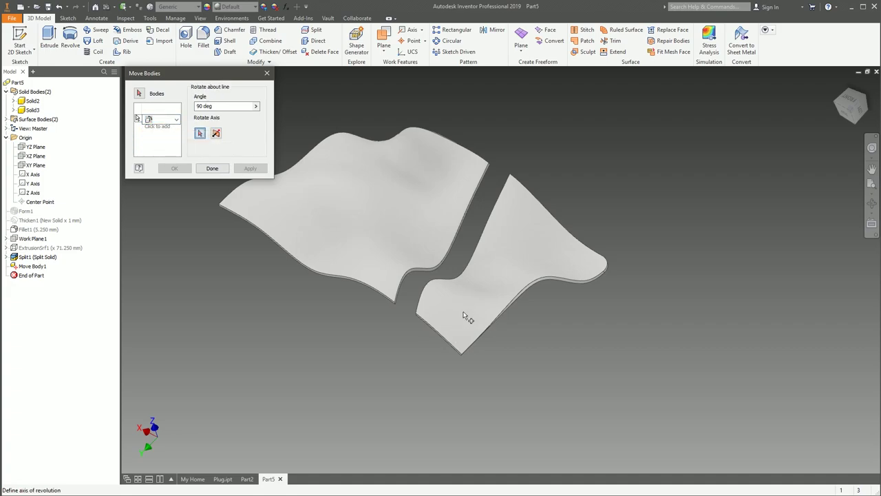
pyautogui.click(31, 174)
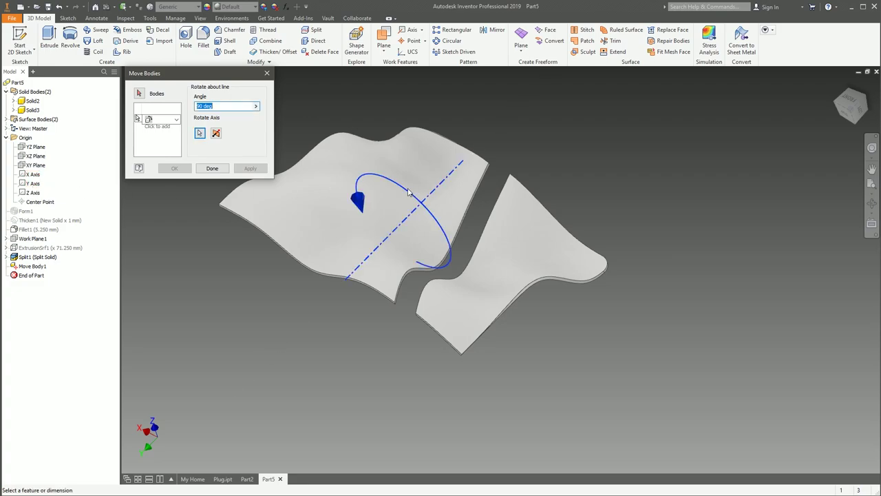
pyautogui.click(200, 134)
pyautogui.click(139, 94)
pyautogui.click(481, 262)
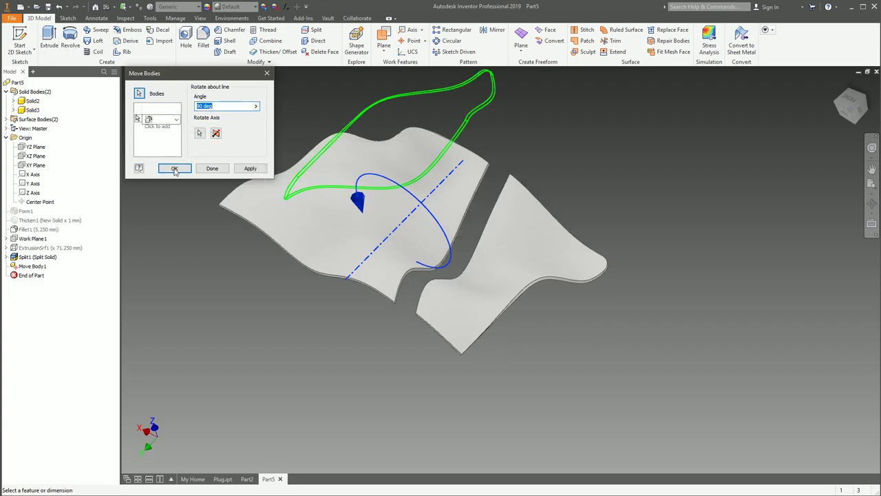
pyautogui.click(174, 168)
pyautogui.keyDown('shift'); pyautogui.moveTo(617, 191); pyautogui.dragTo(580, 230, button='middle'); pyautogui.keyUp('shift')
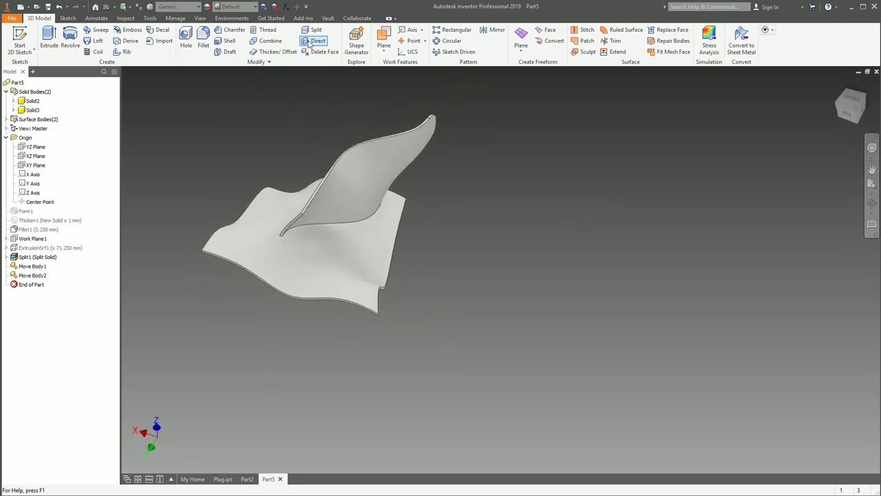
# In Part6, sketch a vertical line on the rectangular frame's front face, from the origin to above the frame's upper edge
pyautogui.click(259, 61)
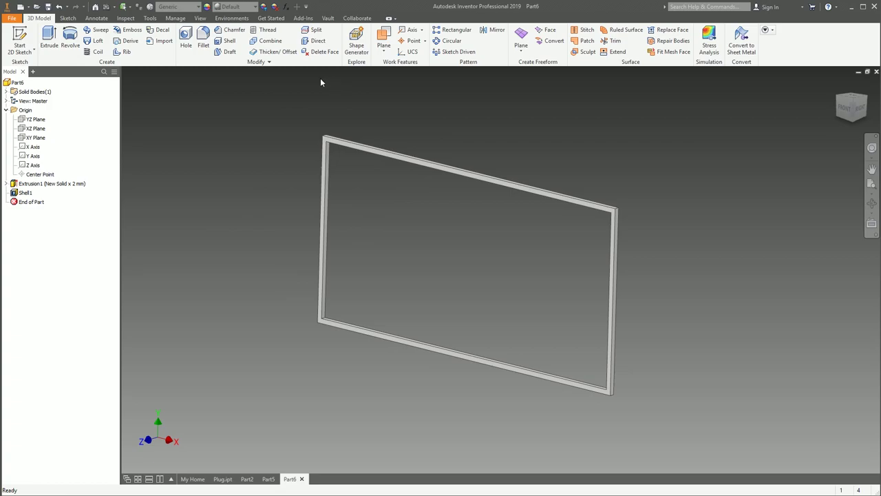
pyautogui.click(268, 62)
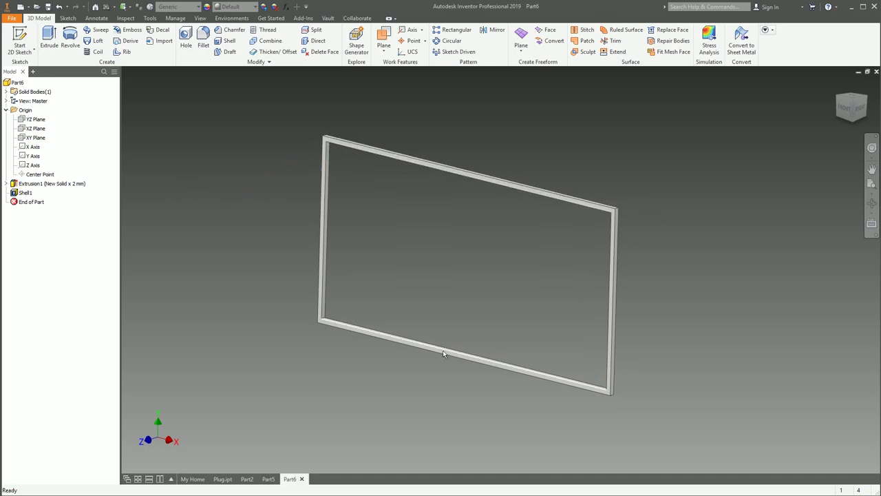
pyautogui.click(7, 183)
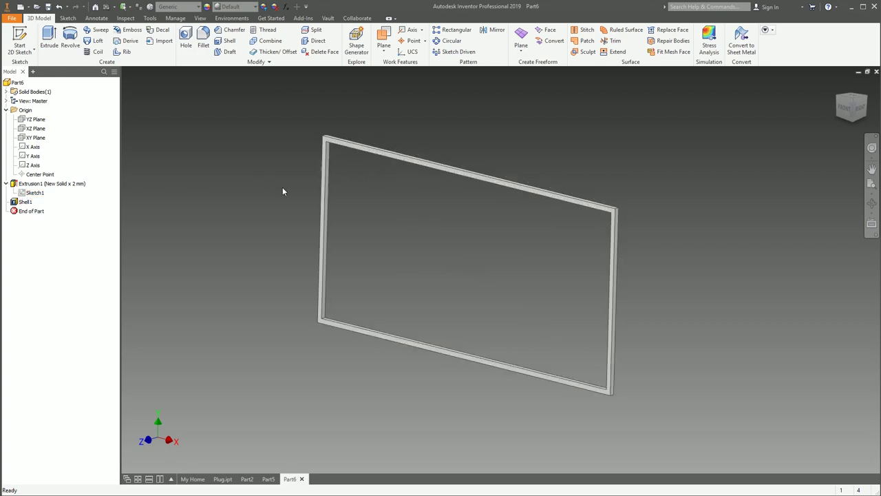
pyautogui.click(20, 42)
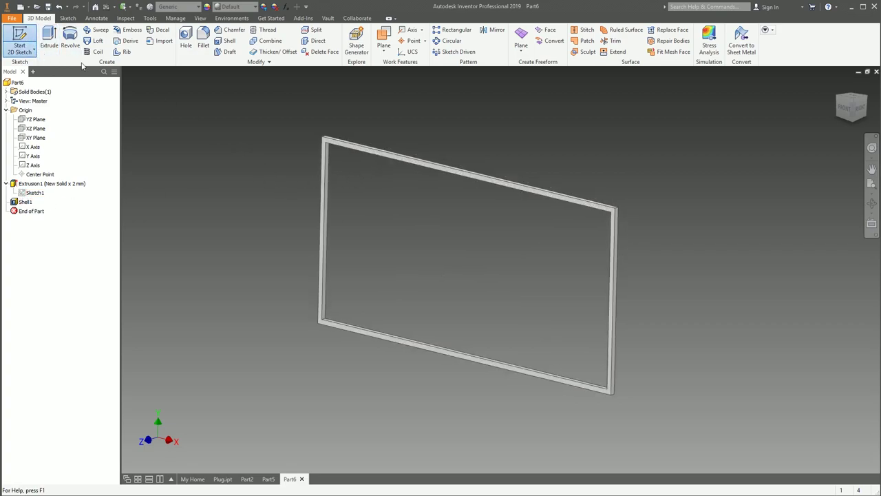
pyautogui.click(326, 141)
pyautogui.click(48, 38)
pyautogui.click(500, 269)
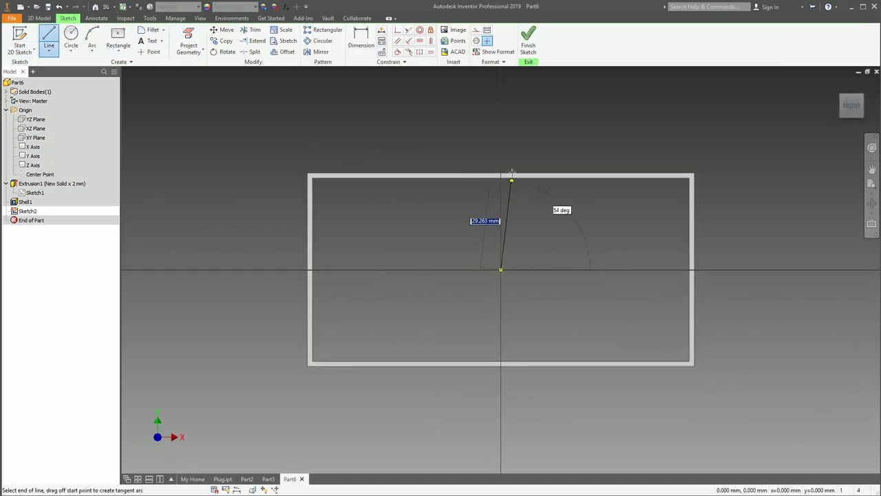
pyautogui.click(500, 126)
pyautogui.press('Escape')
pyautogui.click(528, 42)
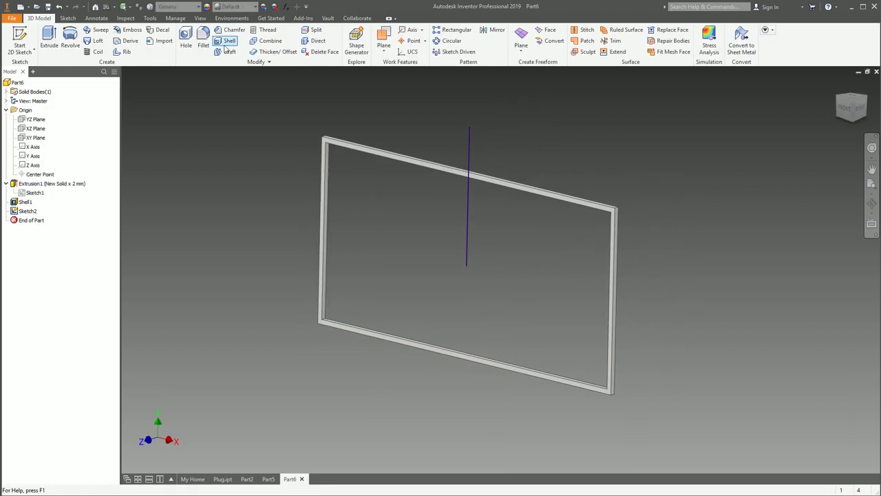
# Start Bend Part using the sketched vertical line as the bend line, and bend both sides of the frame
pyautogui.click(260, 61)
pyautogui.click(199, 84)
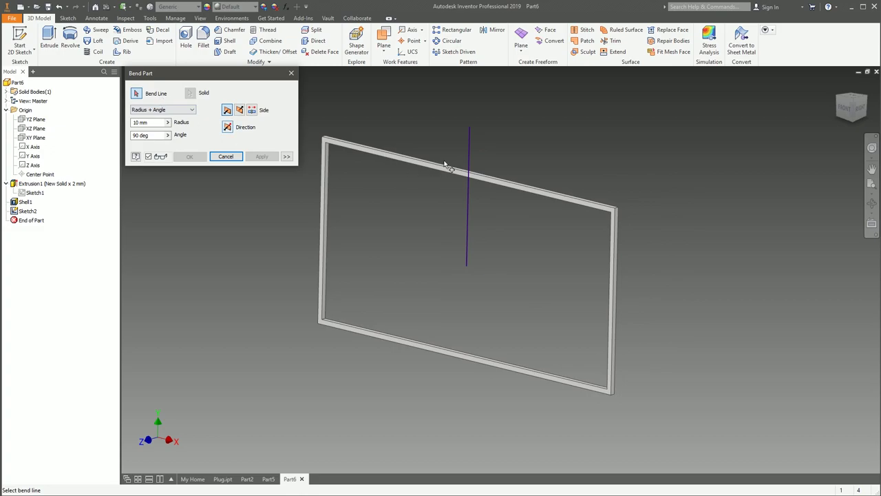
pyautogui.click(468, 155)
pyautogui.moveTo(468, 154)
pyautogui.keyDown('shift'); pyautogui.mouseDown(button='middle')
pyautogui.moveTo(556, 246)
pyautogui.moveTo(602, 234)
pyautogui.moveTo(439, 264)
pyautogui.mouseUp(button='middle'); pyautogui.keyUp('shift')
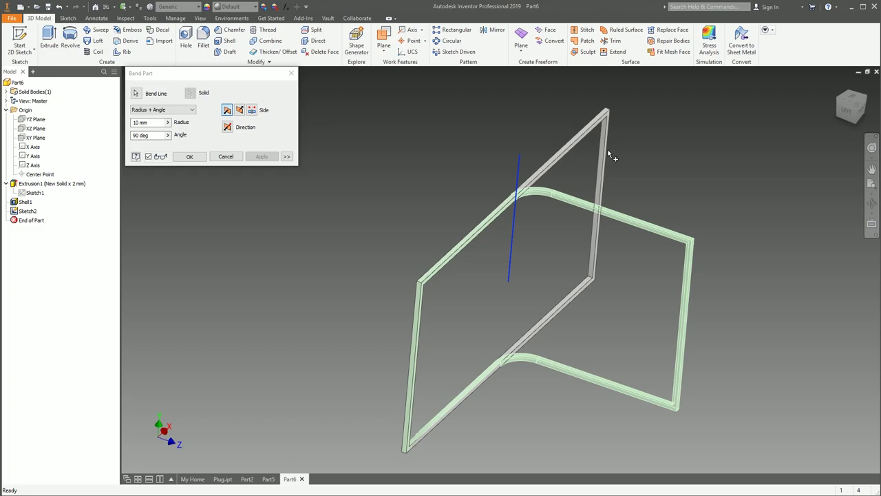
pyautogui.press('F6')
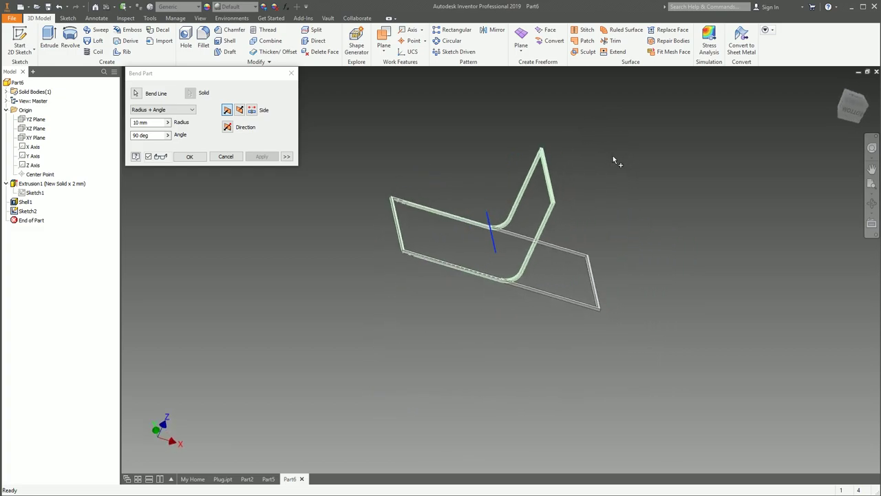
pyautogui.click(252, 111)
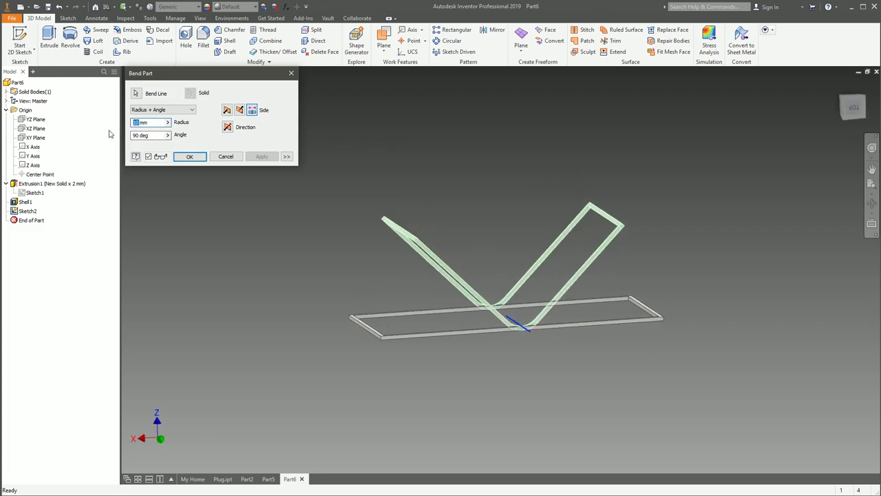
# Try a 50 mm bend radius, then bend the frame with a 75 mm radius and a 45 degree angle
pyautogui.write('50')
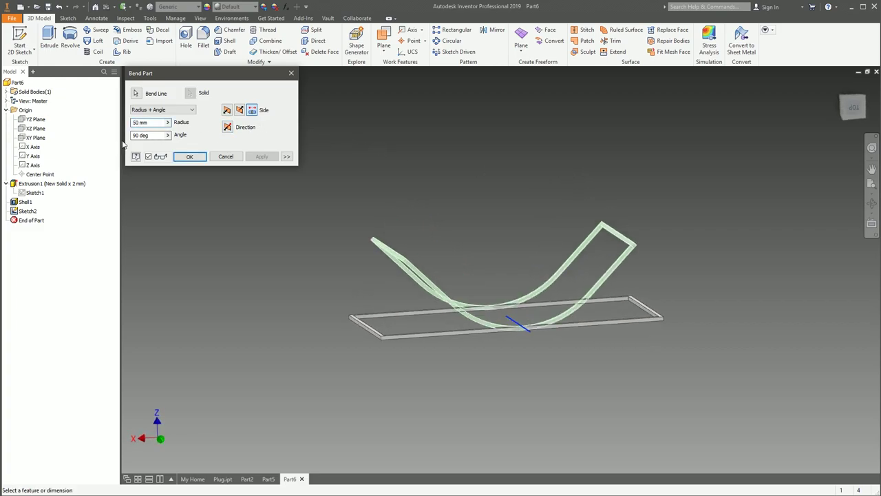
pyautogui.doubleClick(139, 122)
pyautogui.write('75')
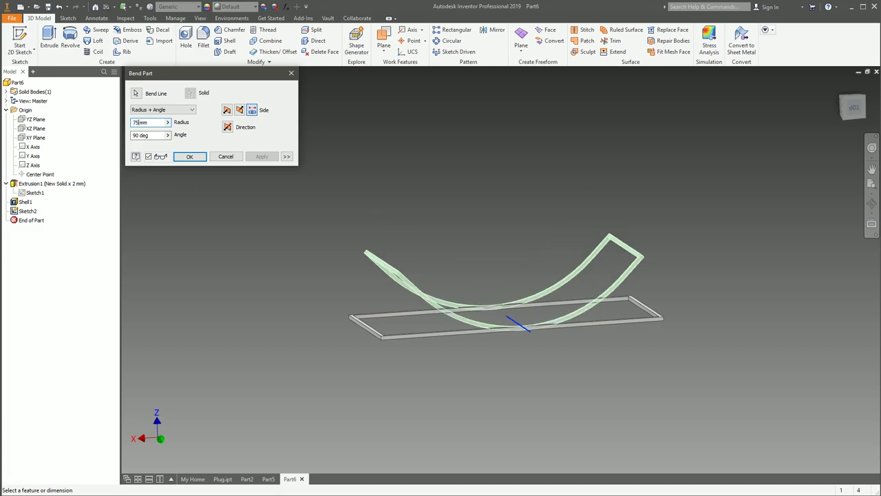
pyautogui.press('F6')
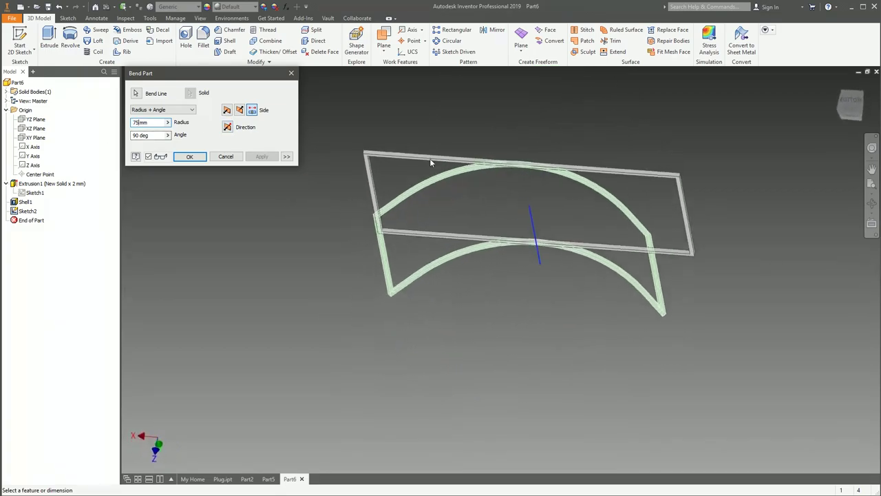
pyautogui.moveTo(141, 135); pyautogui.dragTo(115, 141)
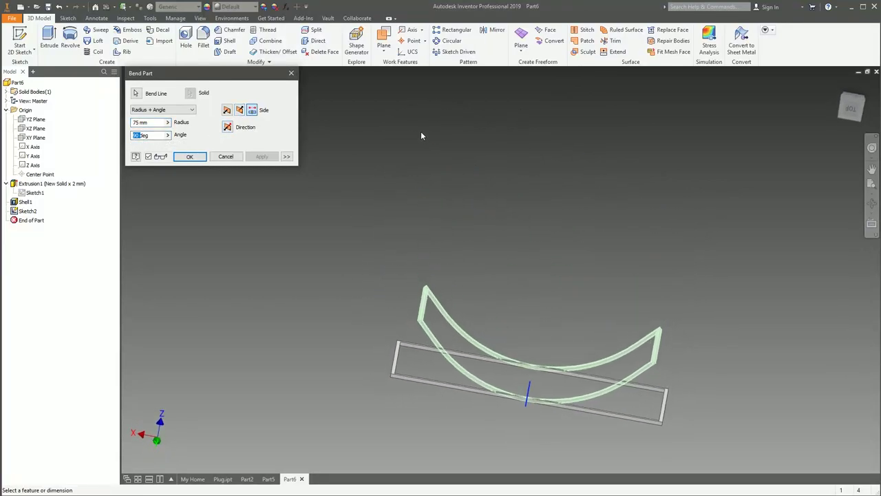
pyautogui.write('45')
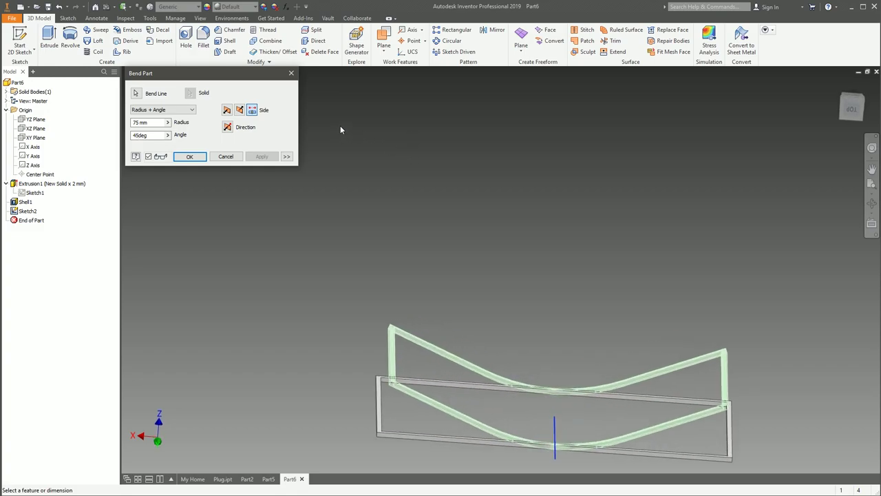
pyautogui.click(188, 157)
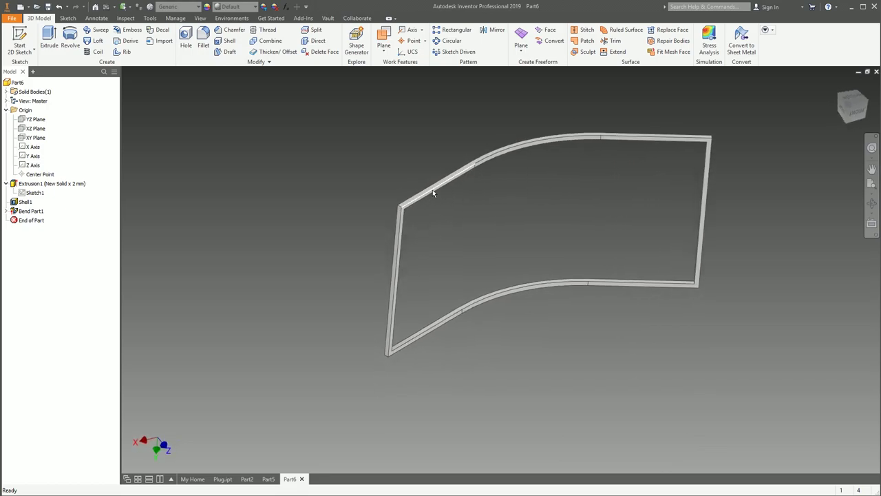
# Examine the bent frame's faces and the transitions between its straight and curved sections
pyautogui.scroll(3, 437, 187)
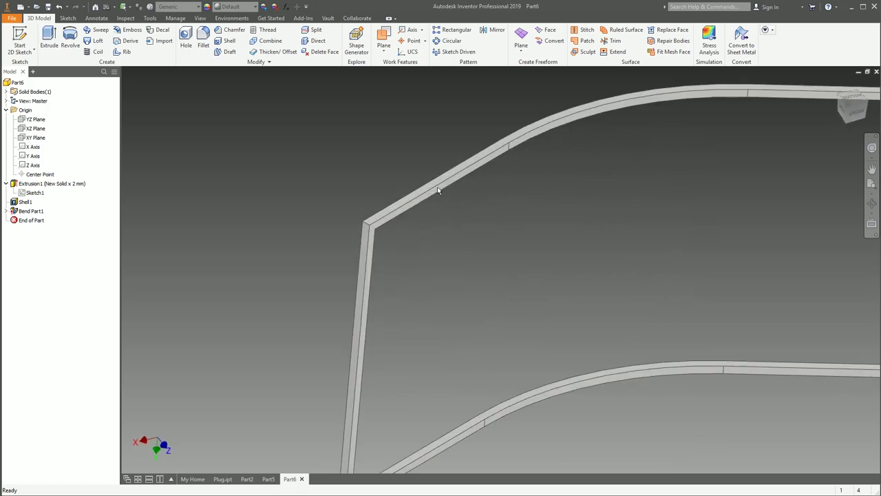
pyautogui.click(438, 188)
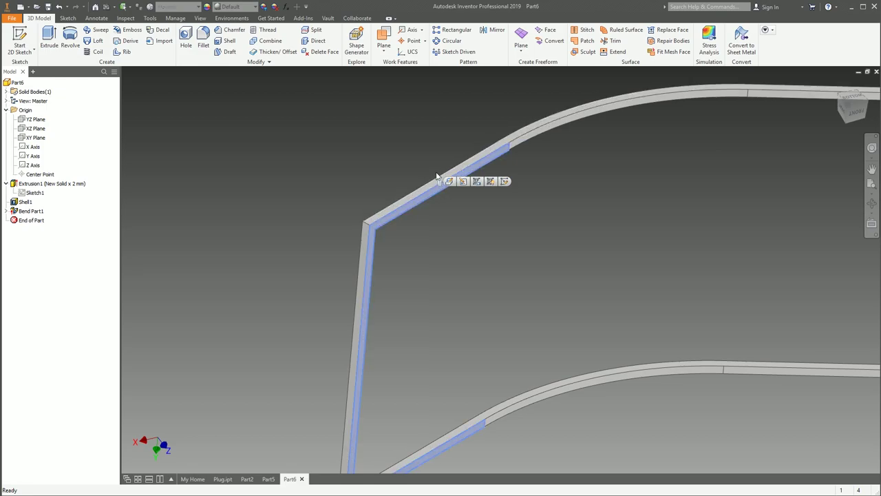
pyautogui.scroll(-1, 433, 188)
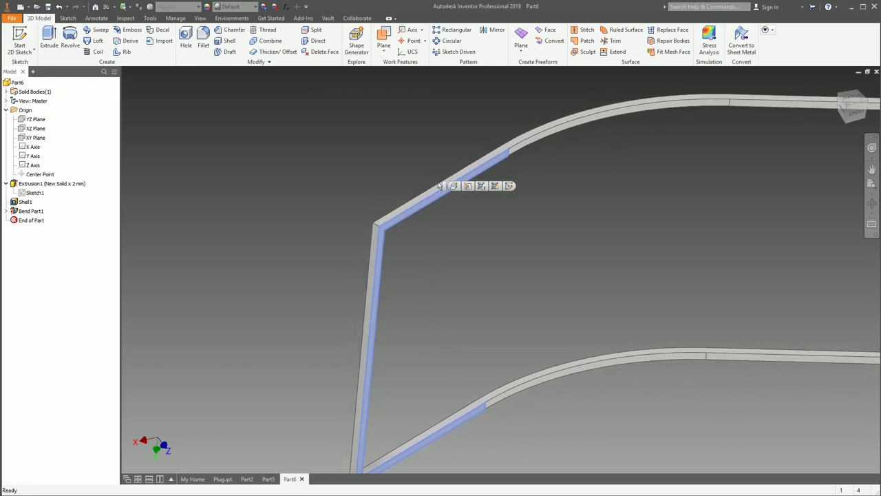
pyautogui.scroll(-3, 462, 296)
pyautogui.click(517, 321)
pyautogui.keyDown('shift'); pyautogui.moveTo(605, 276); pyautogui.dragTo(708, 273, button='middle'); pyautogui.keyUp('shift')
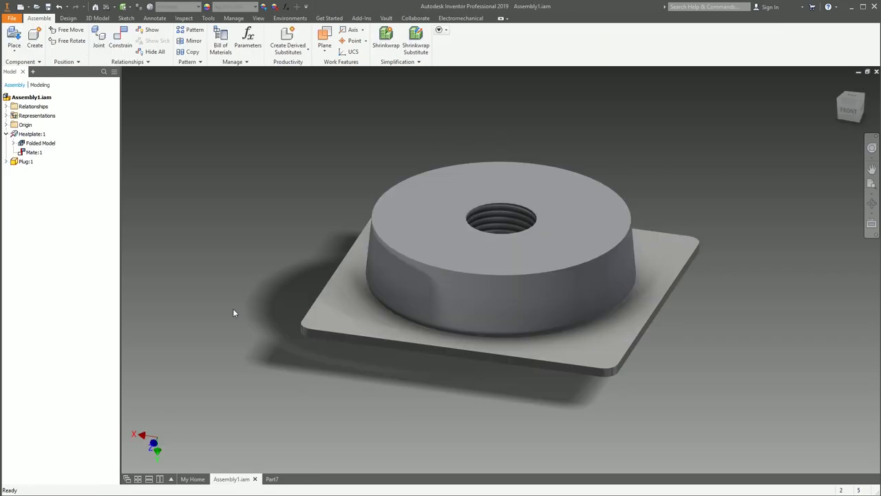
# Look through the additional modify commands in the empty Part7 and return to Assembly1.iam
pyautogui.click(278, 479)
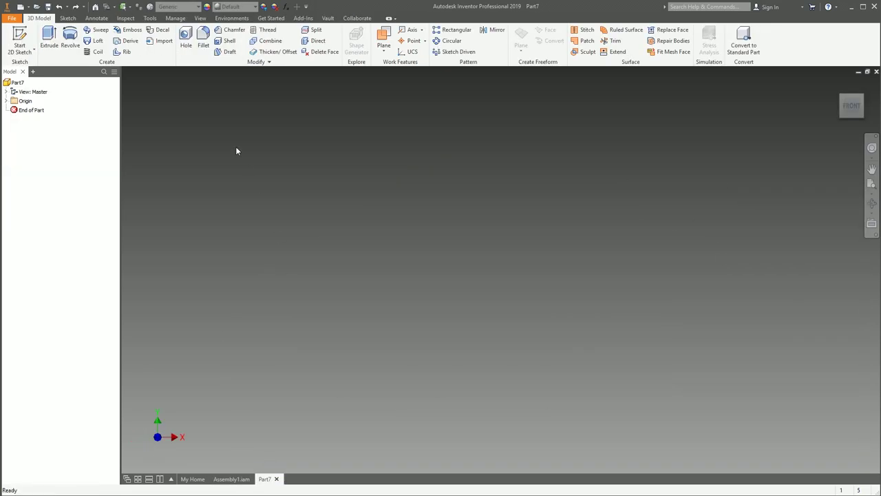
pyautogui.click(255, 62)
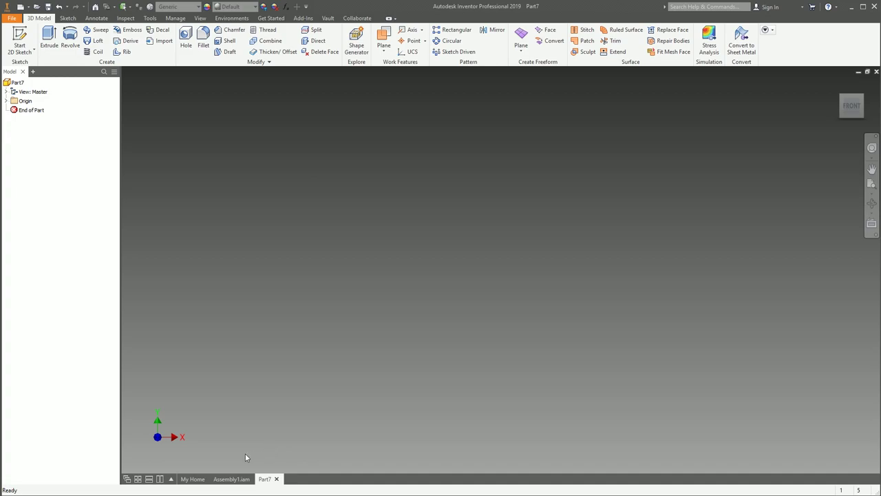
pyautogui.click(232, 478)
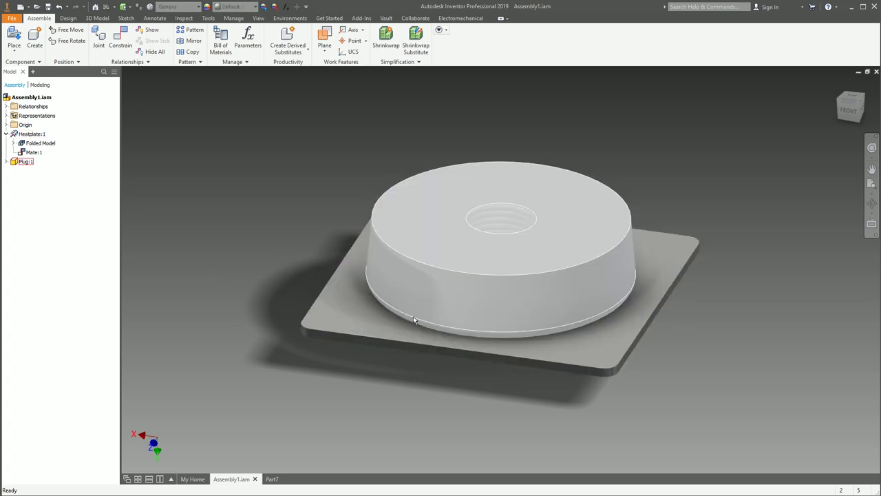
# Examine the plug and heatplate assembly from above and below, testing how the plug moves on the plate
pyautogui.keyDown('shift'); pyautogui.moveTo(428, 295); pyautogui.dragTo(493, 353, button='middle'); pyautogui.keyUp('shift')
pyautogui.moveTo(493, 356); pyautogui.dragTo(523, 335)
pyautogui.click(321, 318)
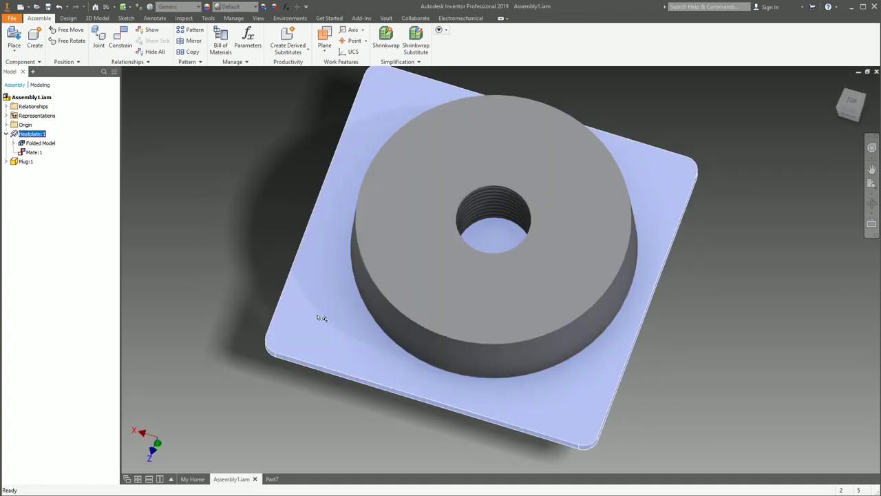
pyautogui.moveTo(430, 292); pyautogui.dragTo(420, 309)
pyautogui.keyDown('shift'); pyautogui.moveTo(386, 440); pyautogui.dragTo(400, 399, button='middle'); pyautogui.keyUp('shift')
pyautogui.press('F5')
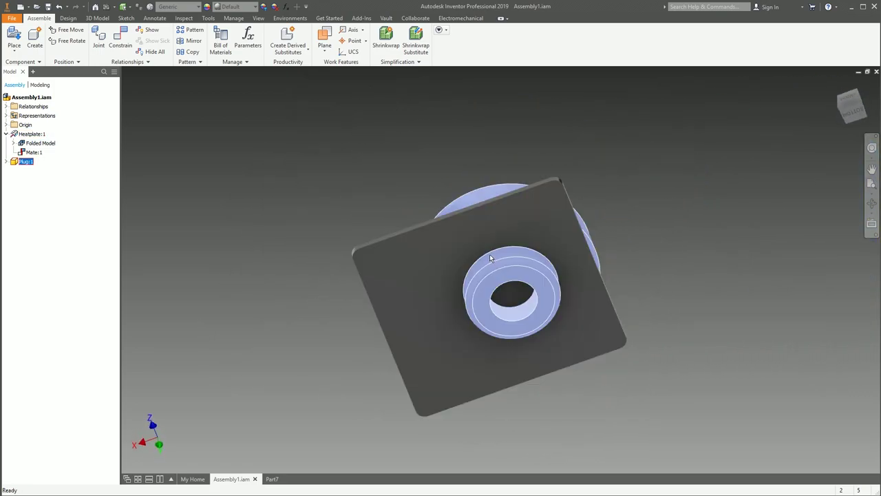
pyautogui.press('F5')
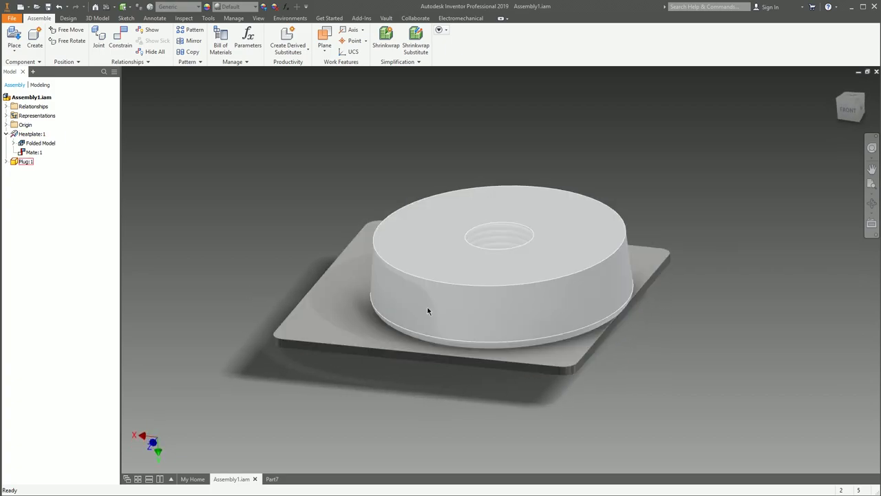
# Slide the plug across the heatplate's surface in several small moves toward the plate's side edge
pyautogui.moveTo(428, 307); pyautogui.dragTo(391, 302)
pyautogui.click(295, 260)
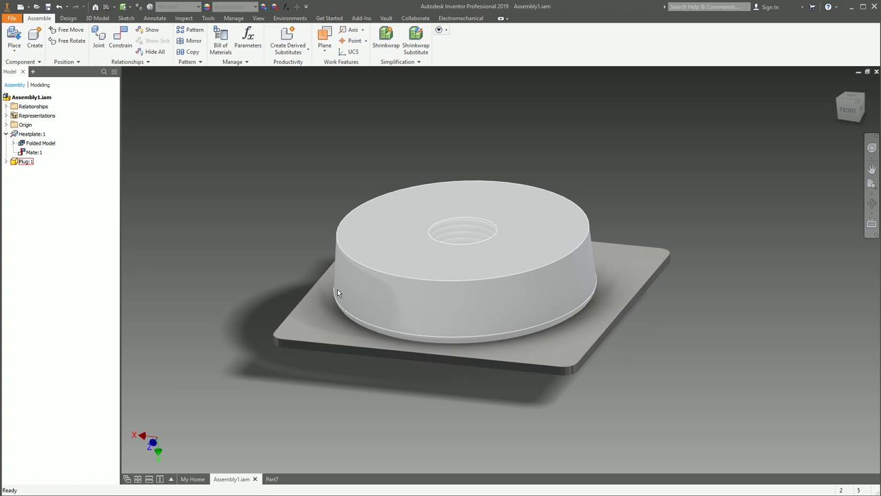
pyautogui.moveTo(373, 293); pyautogui.dragTo(353, 296)
pyautogui.click(308, 278)
pyautogui.moveTo(400, 289); pyautogui.dragTo(379, 284)
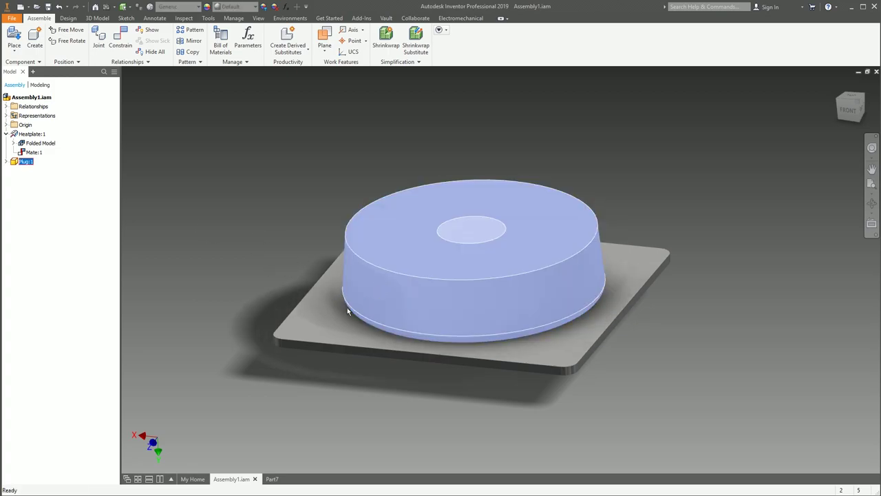
# Edit the heatplate in place, copy the plug's body into it as a new associative composite, and return to the assembly
pyautogui.doubleClick(299, 315)
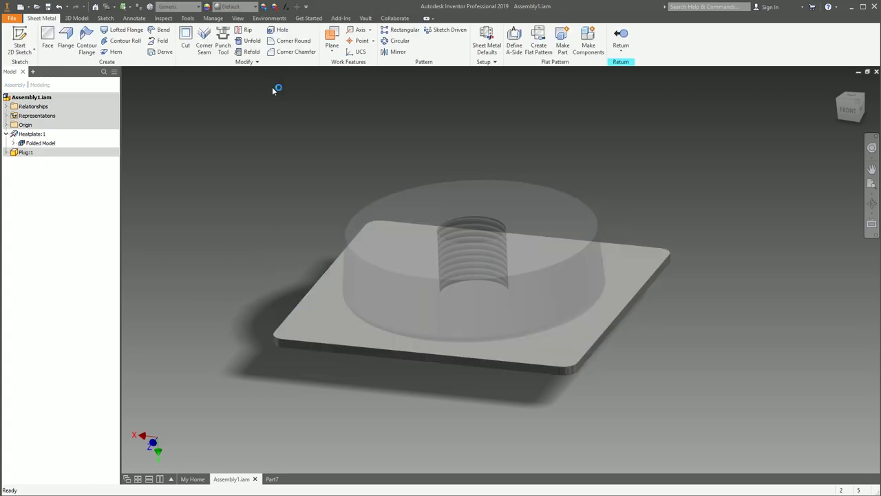
pyautogui.click(76, 18)
pyautogui.click(244, 63)
pyautogui.click(211, 101)
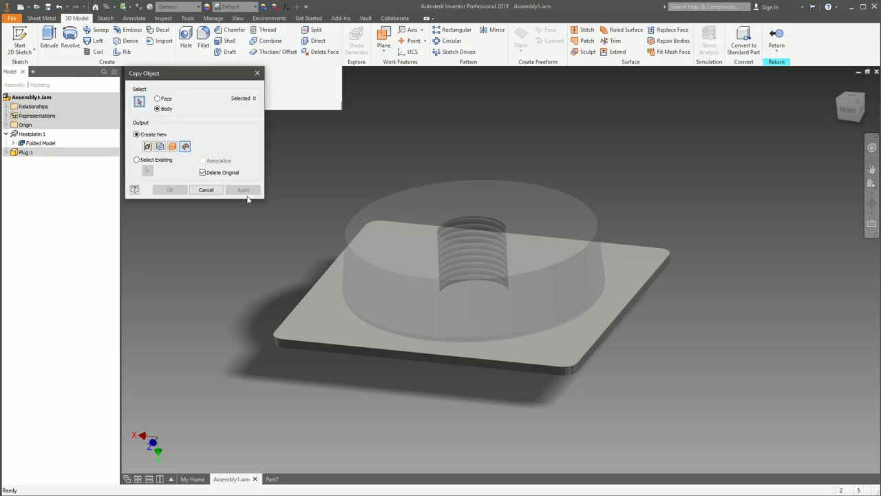
pyautogui.click(550, 208)
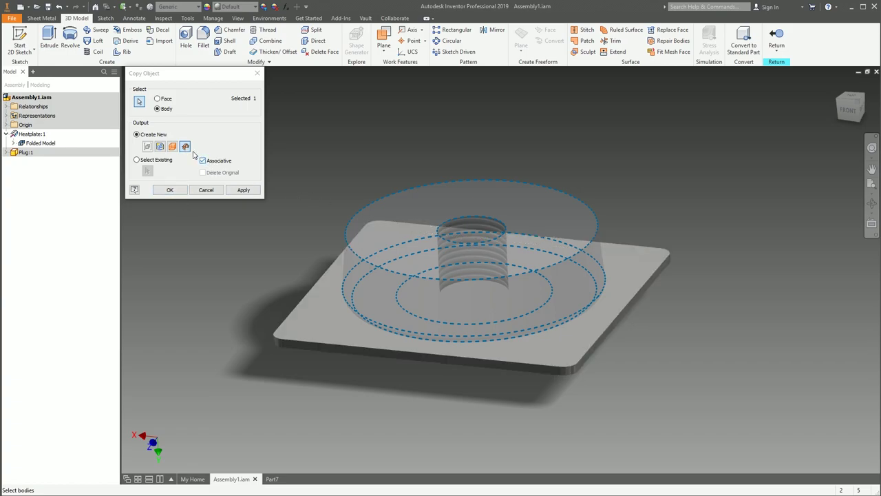
pyautogui.click(169, 190)
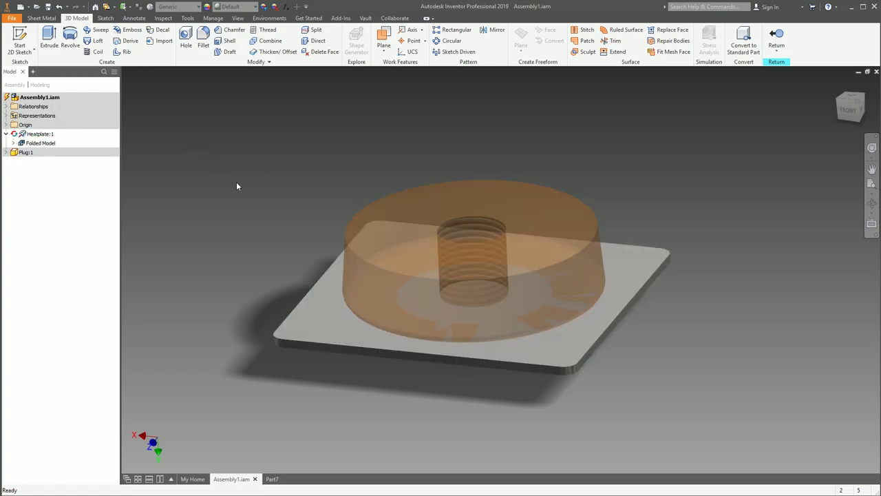
pyautogui.click(776, 39)
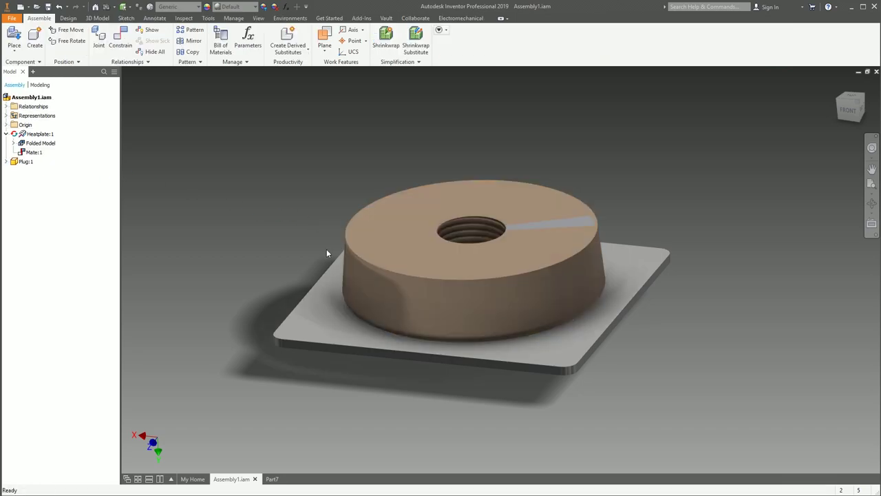
# Set the assembly selection filter to Part Priority and view the plug from a higher angle
pyautogui.rightClick(242, 227)
pyautogui.press('Escape')
pyautogui.keyDown('shift'); pyautogui.rightClick(242, 227); pyautogui.keyUp('shift')
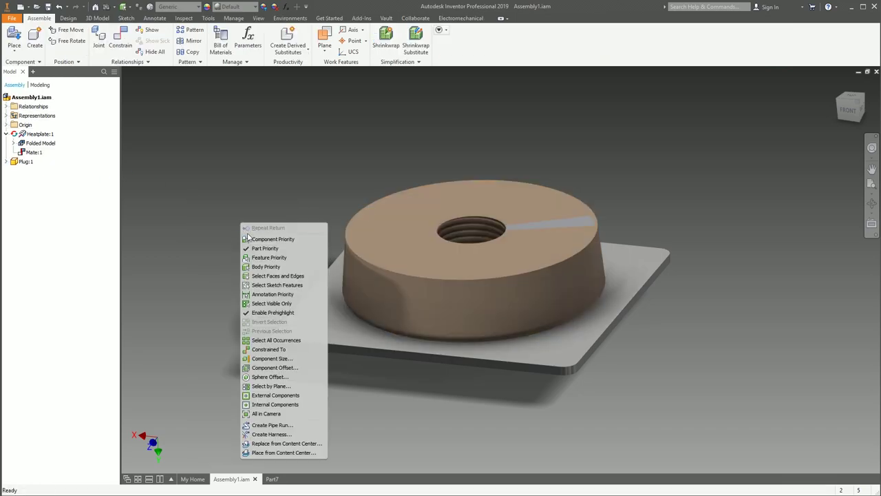
pyautogui.click(264, 249)
pyautogui.moveTo(296, 255); pyautogui.dragTo(391, 267)
pyautogui.click(272, 200)
pyautogui.moveTo(335, 228)
pyautogui.keyDown('shift'); pyautogui.mouseDown(button='middle')
pyautogui.moveTo(348, 254)
pyautogui.moveTo(351, 306)
pyautogui.moveTo(410, 317)
pyautogui.mouseUp(button='middle'); pyautogui.keyUp('shift')
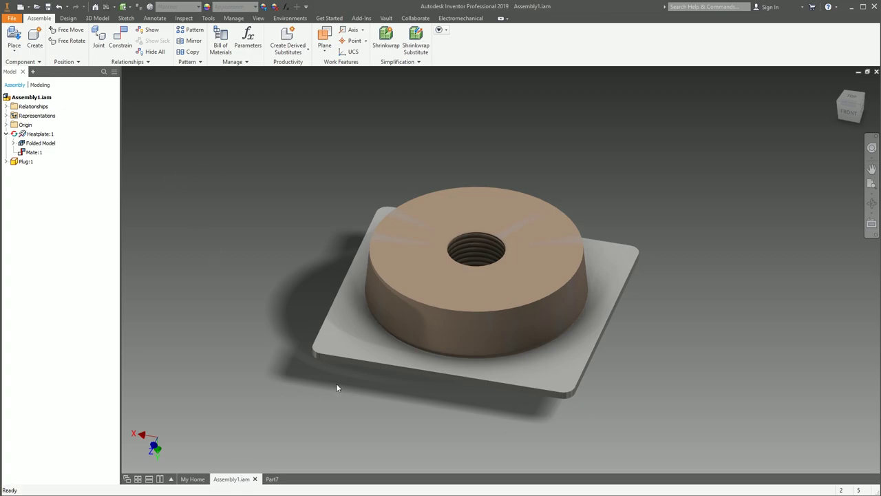
# Sculpt the heatplate in place with the copied plug surface, using the remove operation and adjusting the side selection for Composite1
pyautogui.doubleClick(346, 359)
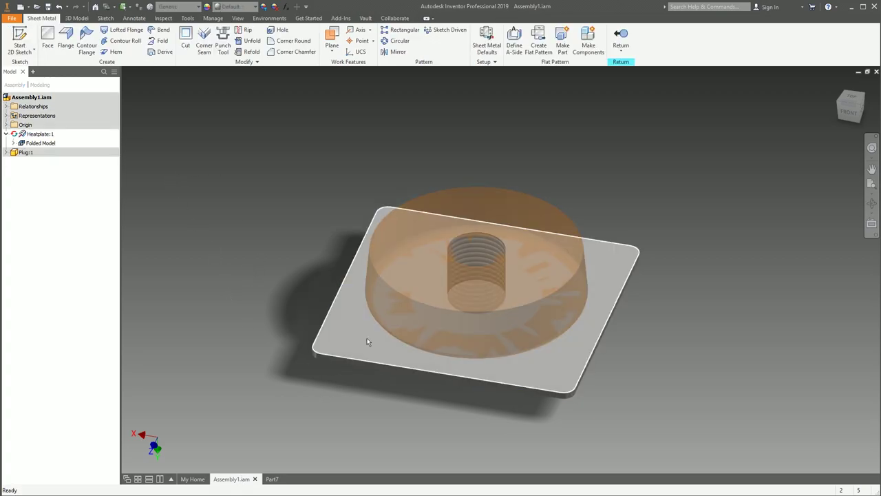
pyautogui.keyDown('shift'); pyautogui.moveTo(477, 326); pyautogui.dragTo(543, 114, button='middle'); pyautogui.keyUp('shift')
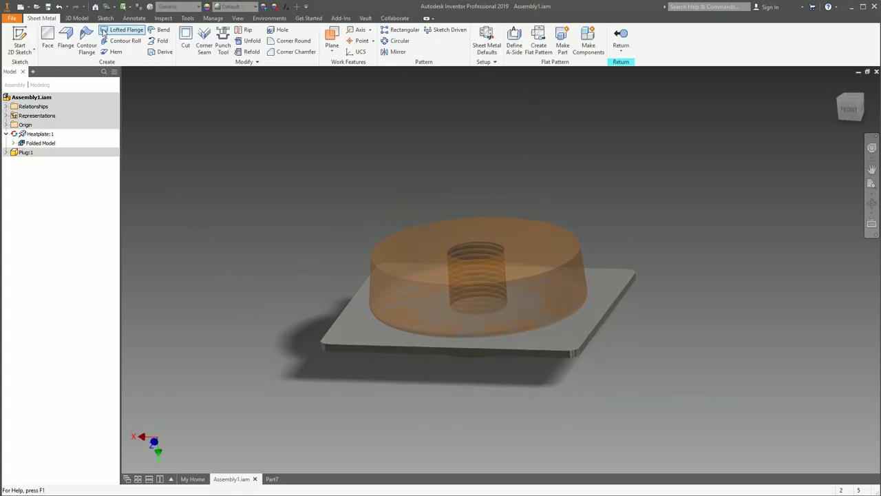
pyautogui.click(76, 18)
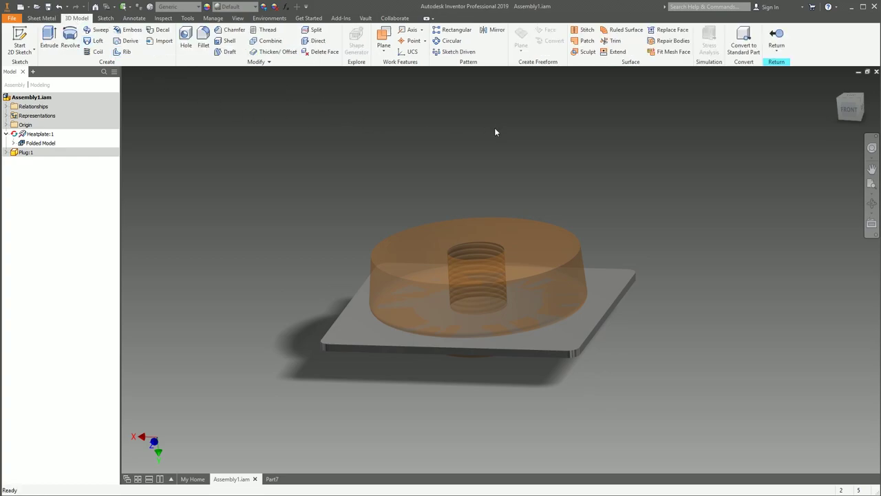
pyautogui.click(585, 53)
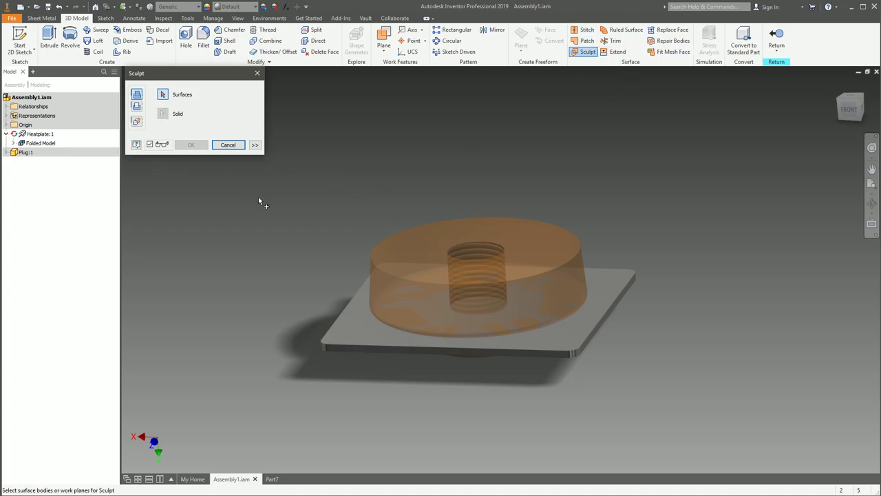
pyautogui.click(394, 292)
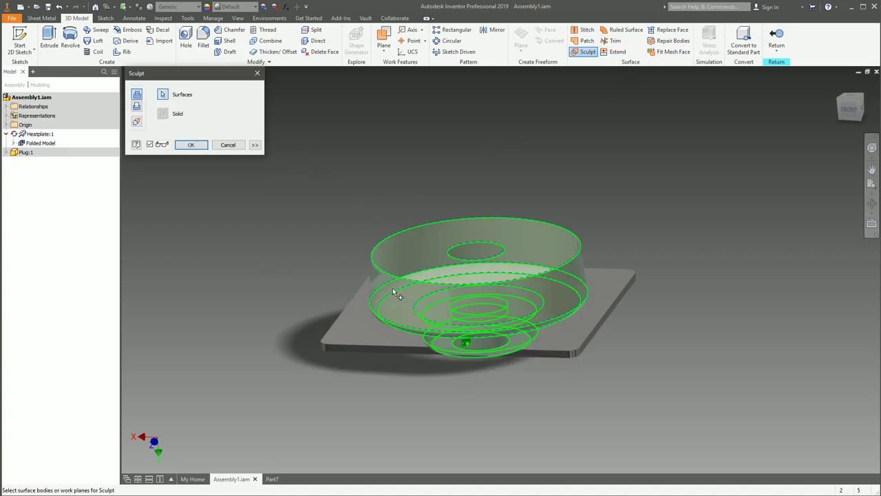
pyautogui.click(137, 107)
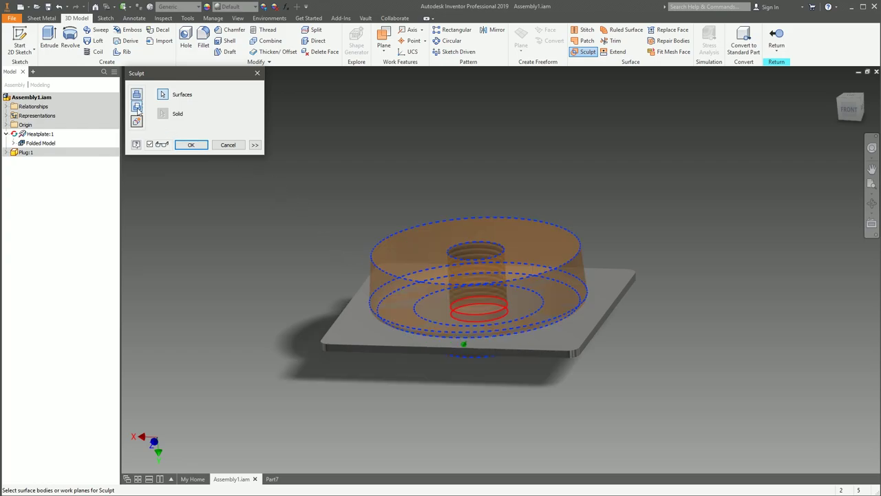
pyautogui.click(255, 145)
pyautogui.click(233, 186)
pyautogui.click(238, 185)
pyautogui.click(240, 204)
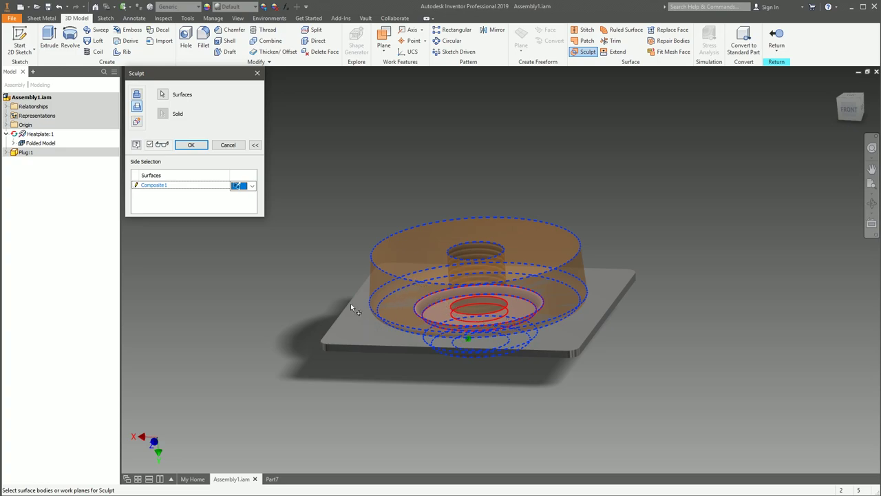
pyautogui.click(177, 146)
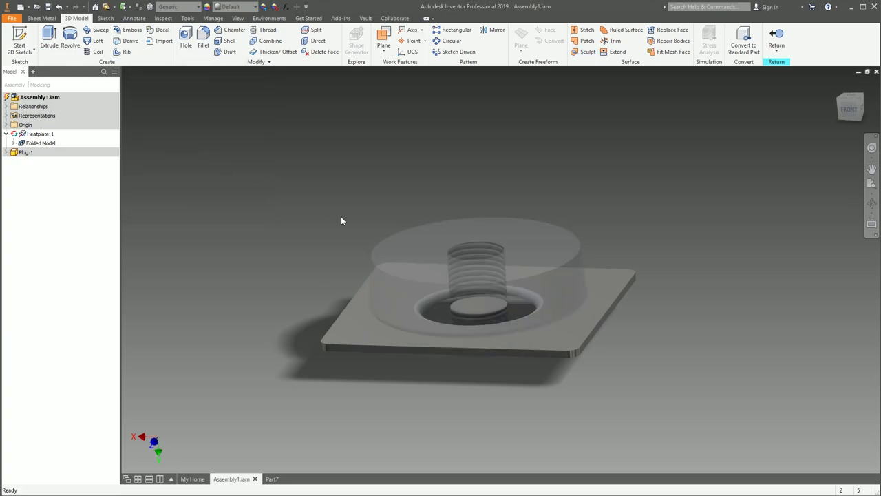
# Delete the leftover disc inside the heatplate's opening as a lump with Delete Face and return to the assembly
pyautogui.scroll(-5, 479, 344)
pyautogui.scroll(-4, 451, 340)
pyautogui.keyDown('shift'); pyautogui.moveTo(452, 339); pyautogui.dragTo(404, 277, button='middle'); pyautogui.keyUp('shift')
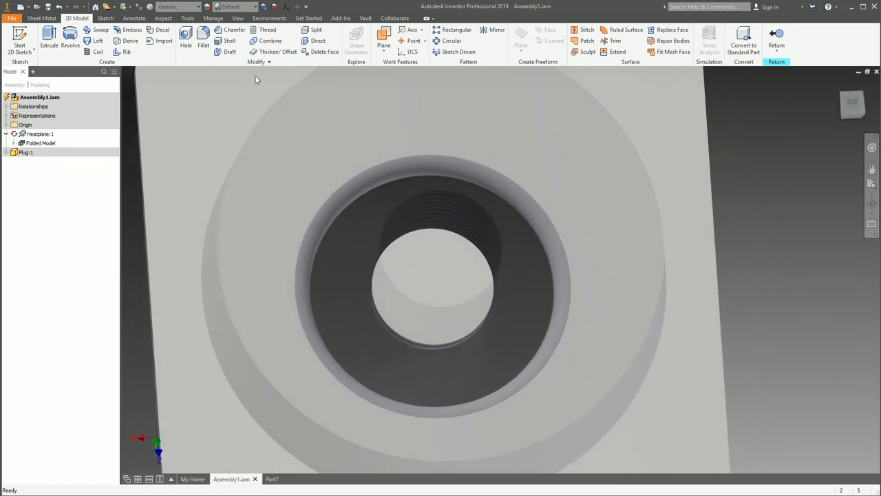
pyautogui.click(321, 52)
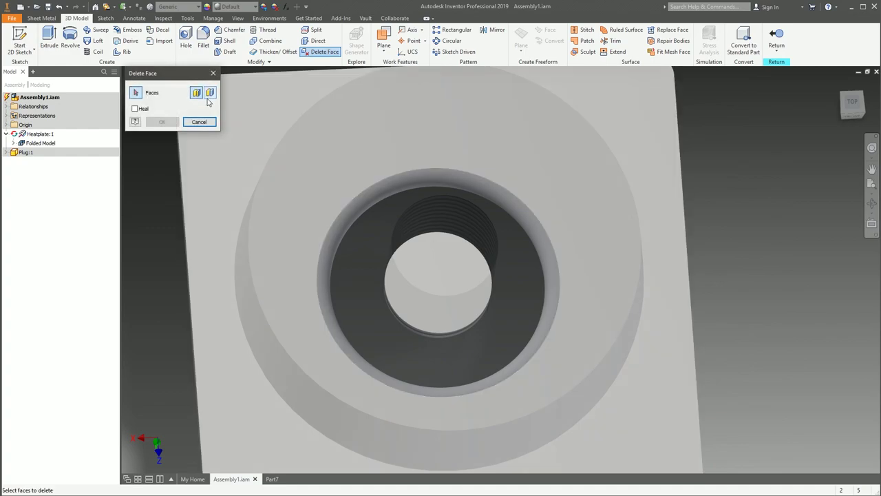
pyautogui.click(415, 259)
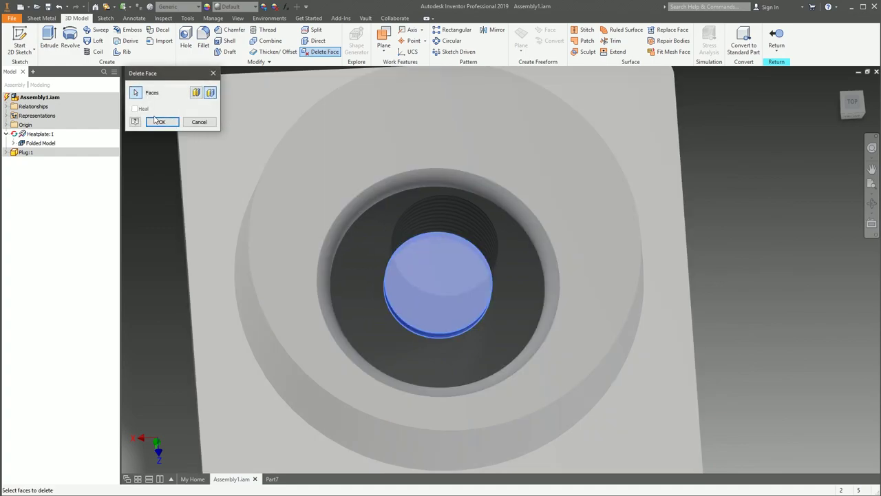
pyautogui.click(160, 122)
pyautogui.press('F5')
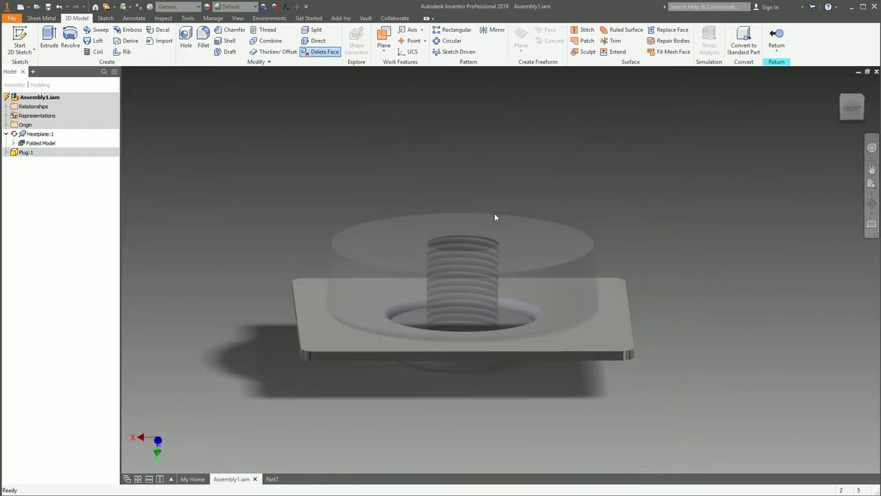
pyautogui.click(775, 40)
# Examine the plug in the heatplate's new opening from several angles, testing how it moves when pulled
pyautogui.keyDown('shift'); pyautogui.moveTo(678, 194); pyautogui.dragTo(619, 209, button='middle'); pyautogui.keyUp('shift')
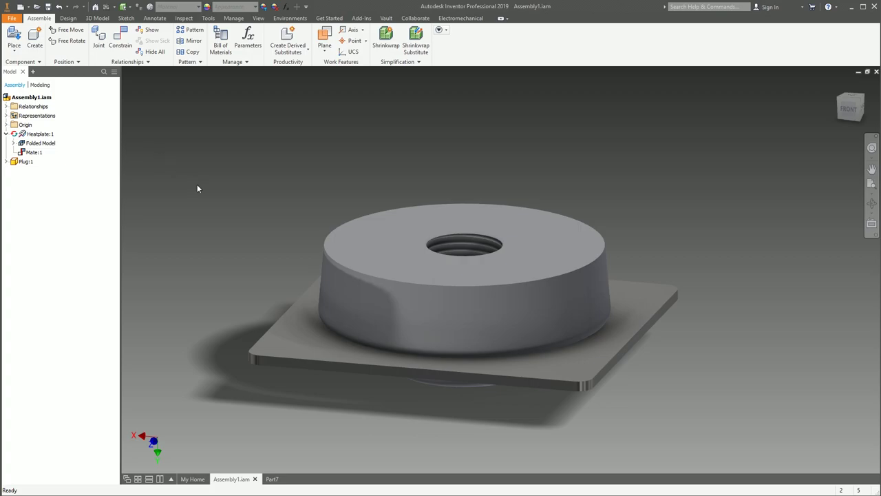
pyautogui.moveTo(377, 294)
pyautogui.mouseDown()
pyautogui.moveTo(519, 247)
pyautogui.moveTo(456, 261)
pyautogui.moveTo(437, 281)
pyautogui.moveTo(494, 287)
pyautogui.moveTo(377, 295)
pyautogui.moveTo(388, 303)
pyautogui.mouseUp()
pyautogui.keyDown('shift'); pyautogui.moveTo(640, 237); pyautogui.dragTo(606, 138, button='middle'); pyautogui.keyUp('shift')
pyautogui.moveTo(486, 303); pyautogui.dragTo(482, 279)
pyautogui.click(381, 179)
pyautogui.keyDown('shift'); pyautogui.moveTo(587, 187); pyautogui.dragTo(527, 278, button='middle'); pyautogui.keyUp('shift')
pyautogui.moveTo(517, 303); pyautogui.dragTo(554, 283)
# Open the plug for in-place editing and bring up the additional modify commands
pyautogui.click(517, 280)
pyautogui.doubleClick(517, 277)
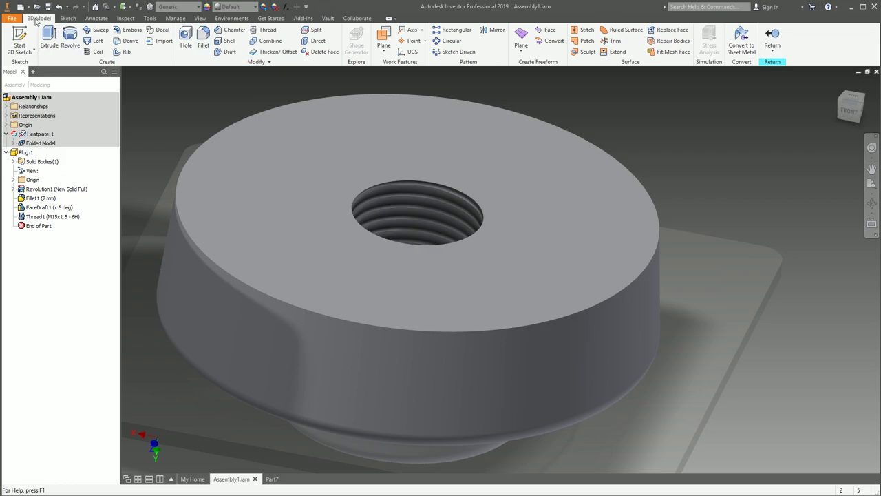
pyautogui.click(256, 62)
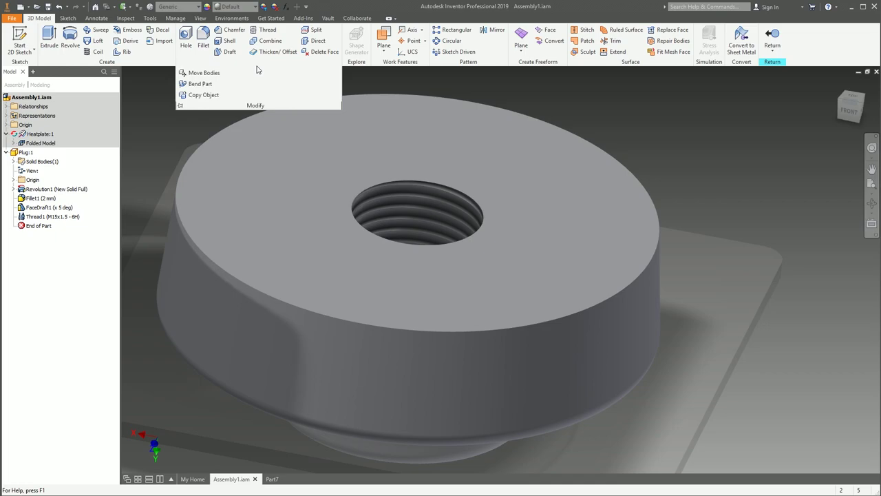